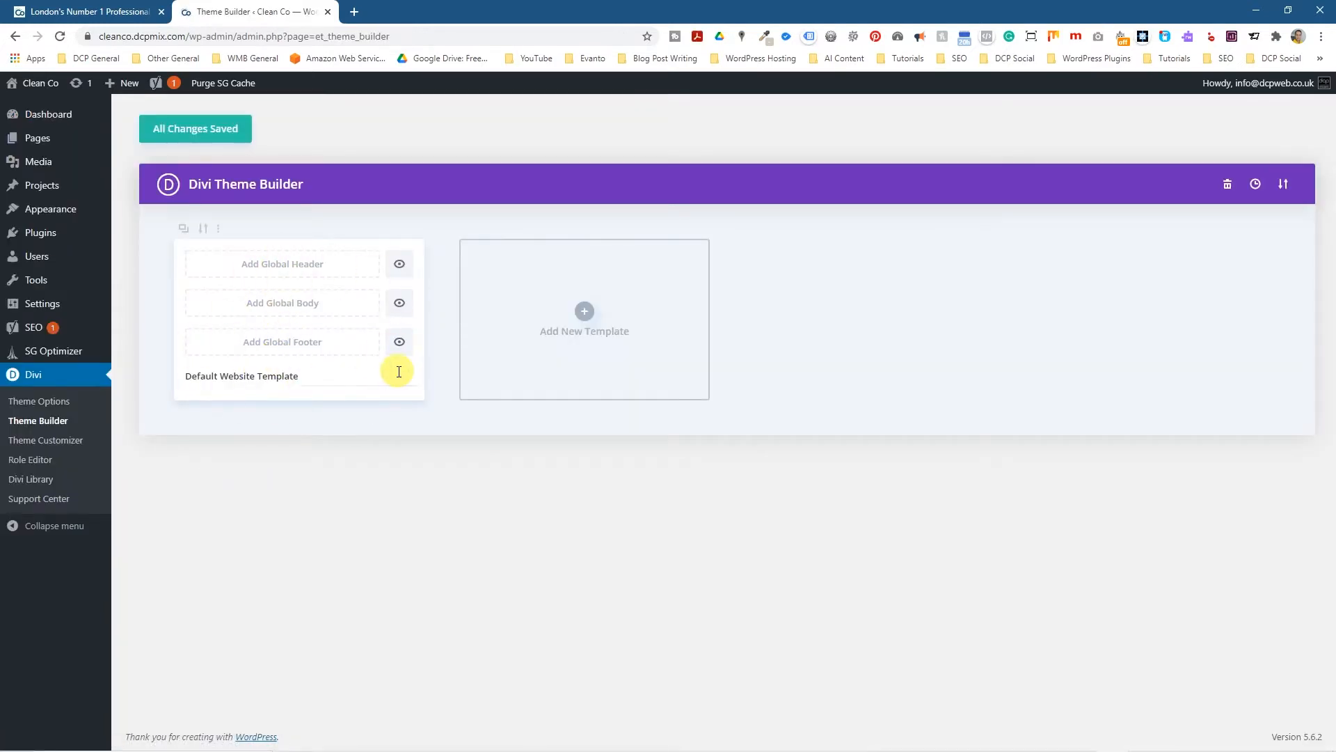
# Step: Check the live site's header, then start building a global header from scratch with a row of three equal columns
pyautogui.click(117, 12)
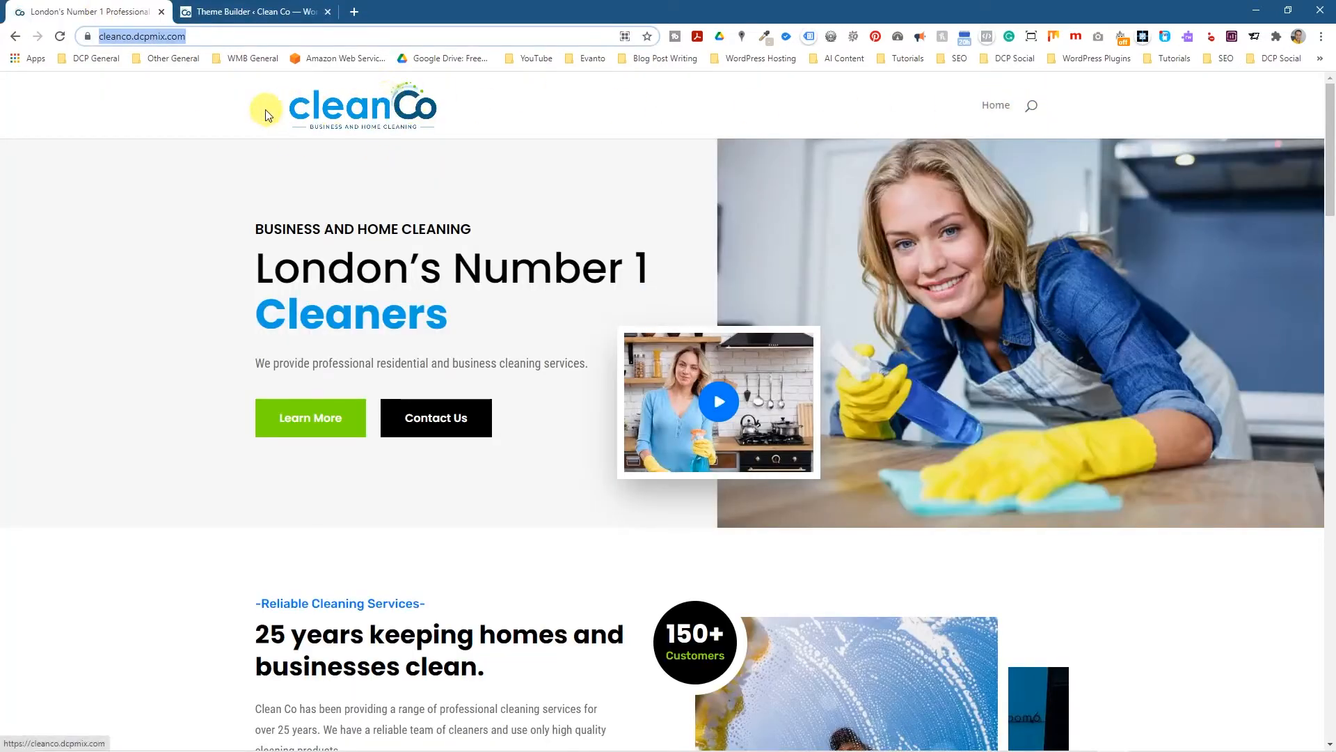
pyautogui.click(269, 18)
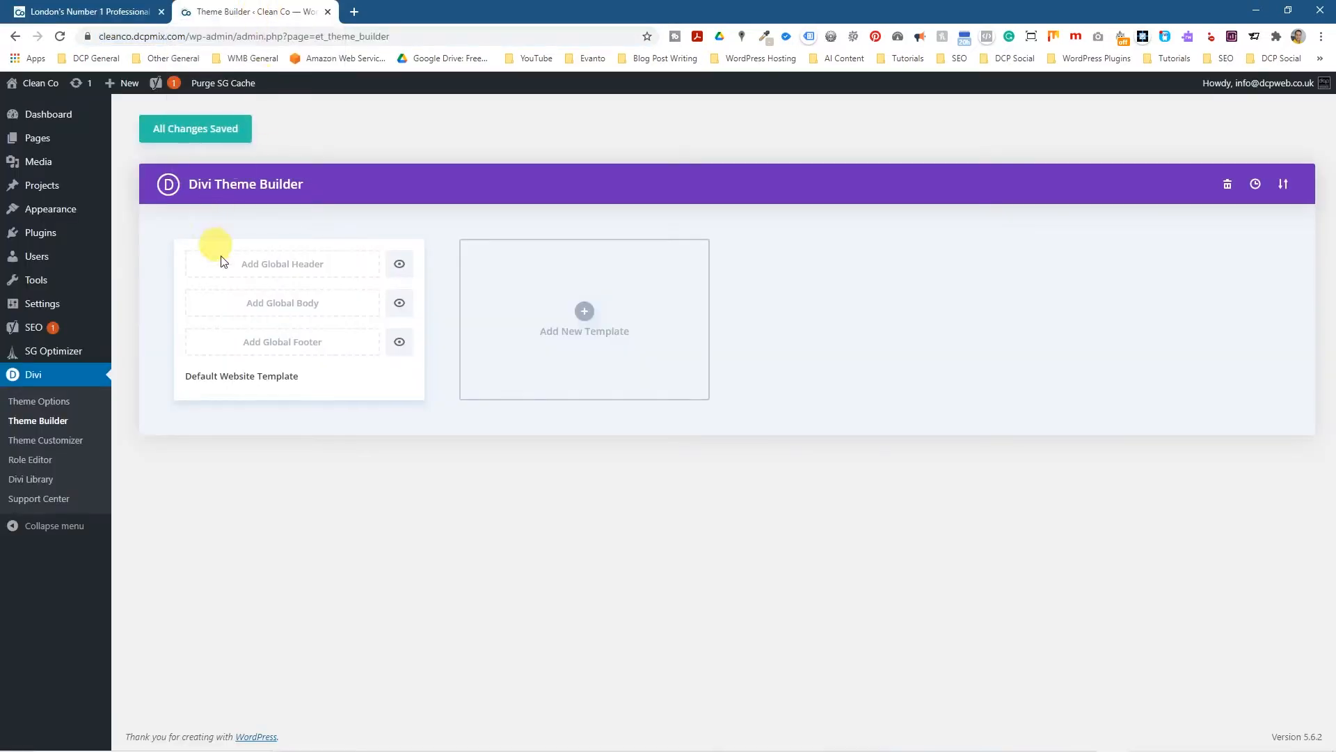
pyautogui.click(282, 271)
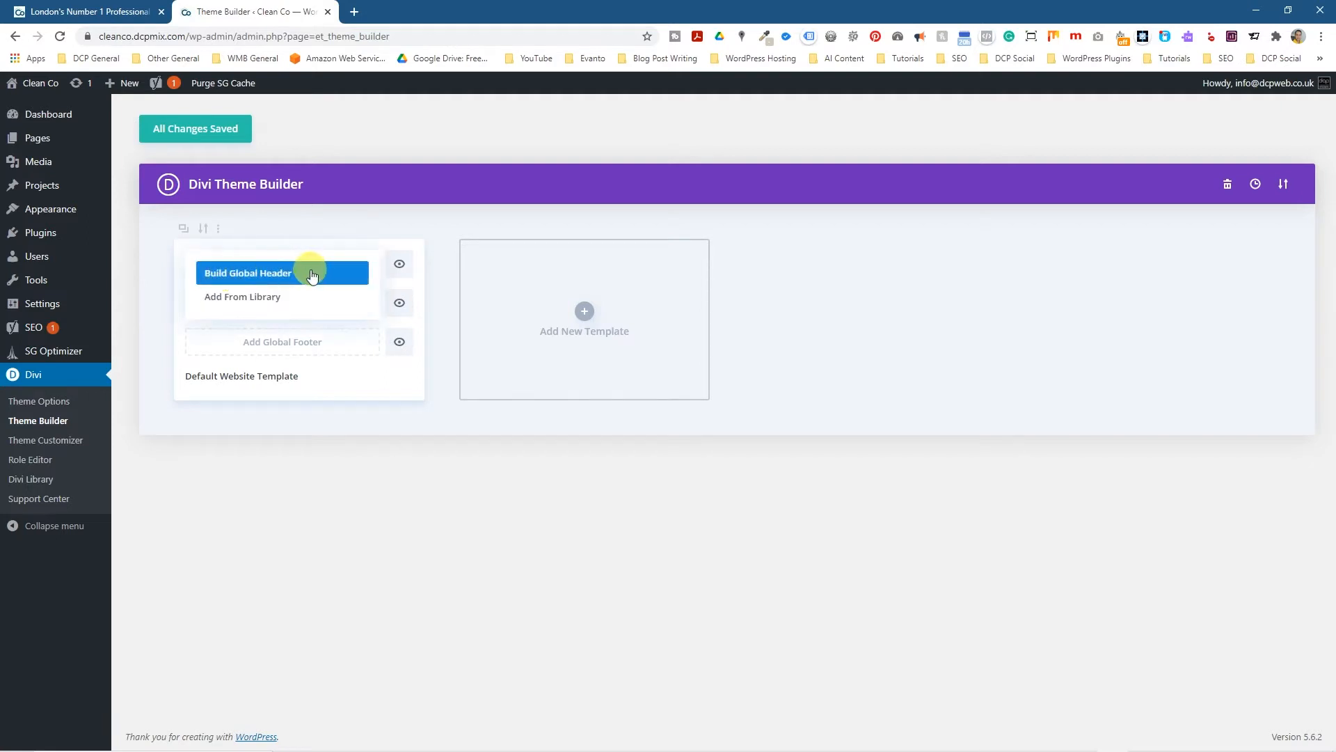
pyautogui.click(311, 273)
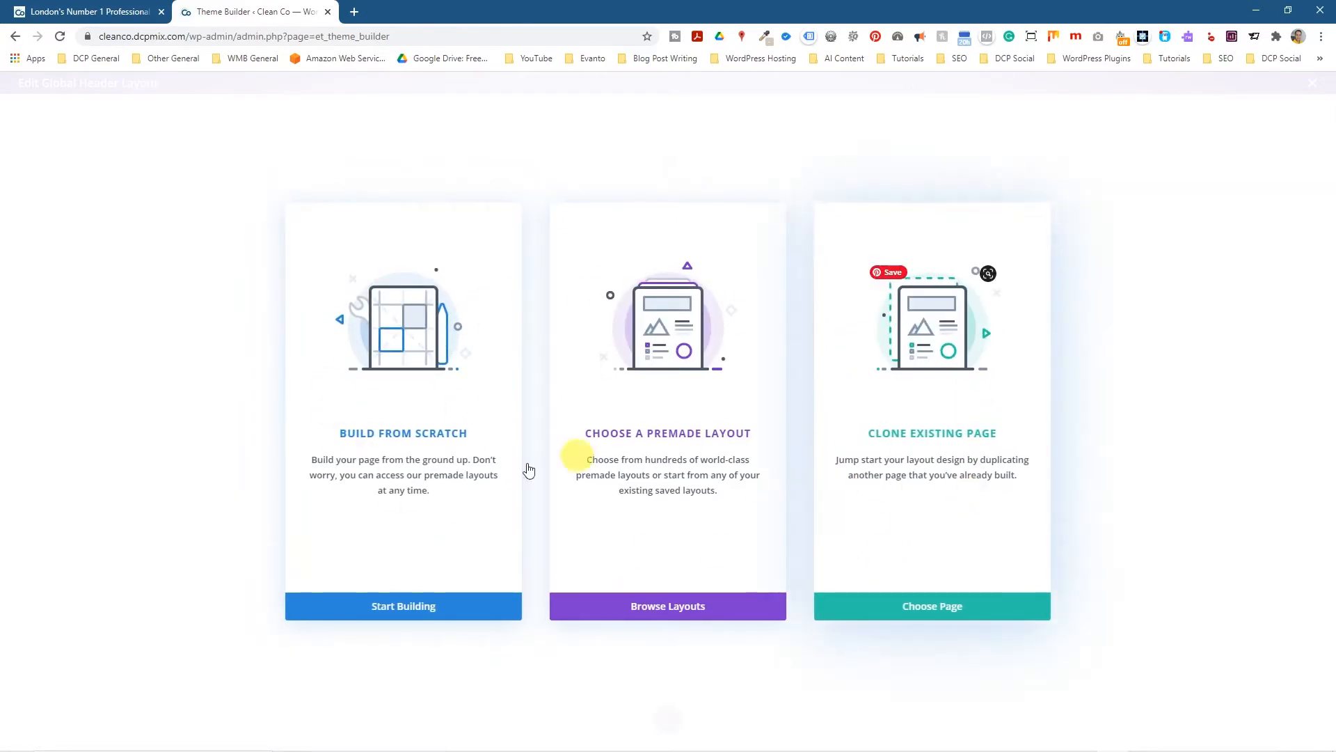
pyautogui.click(402, 369)
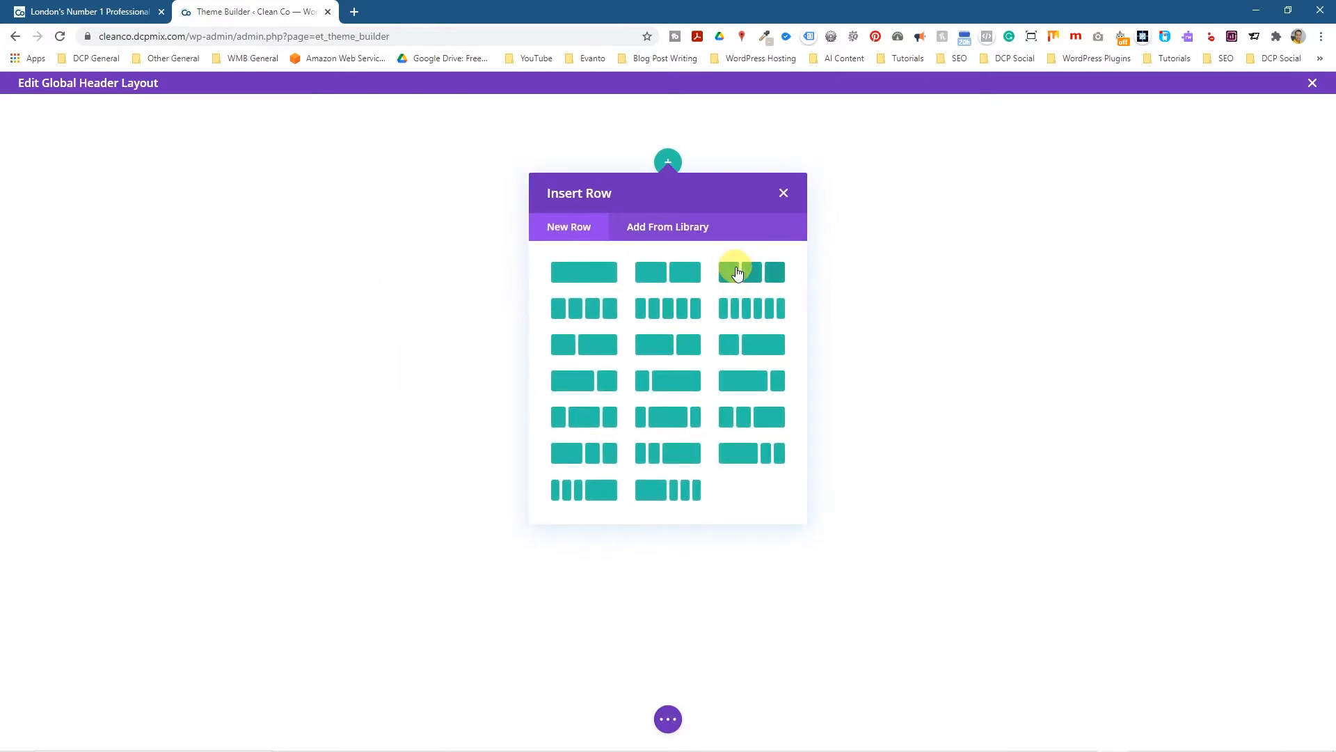
pyautogui.click(737, 272)
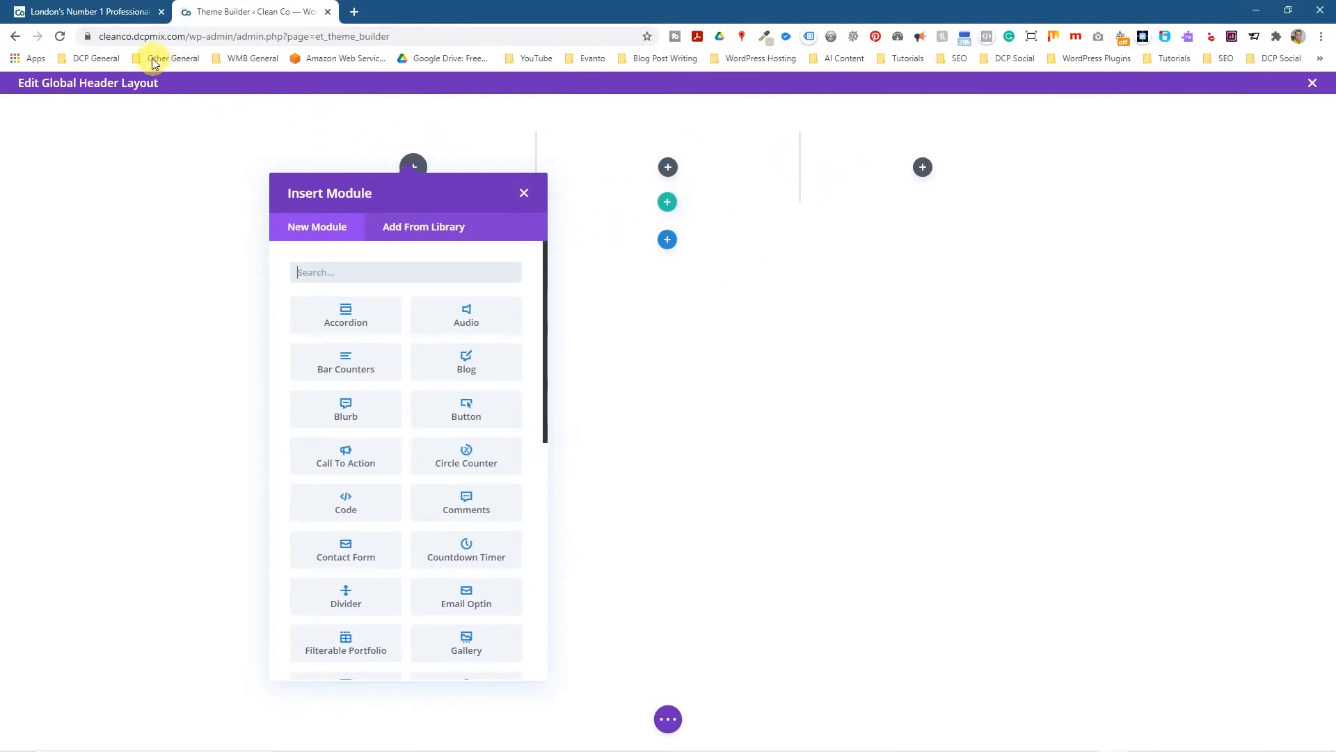
# Step: Add an Image module with the cleanco.png logo from the media library to the row's first column and save the module
pyautogui.click(88, 13)
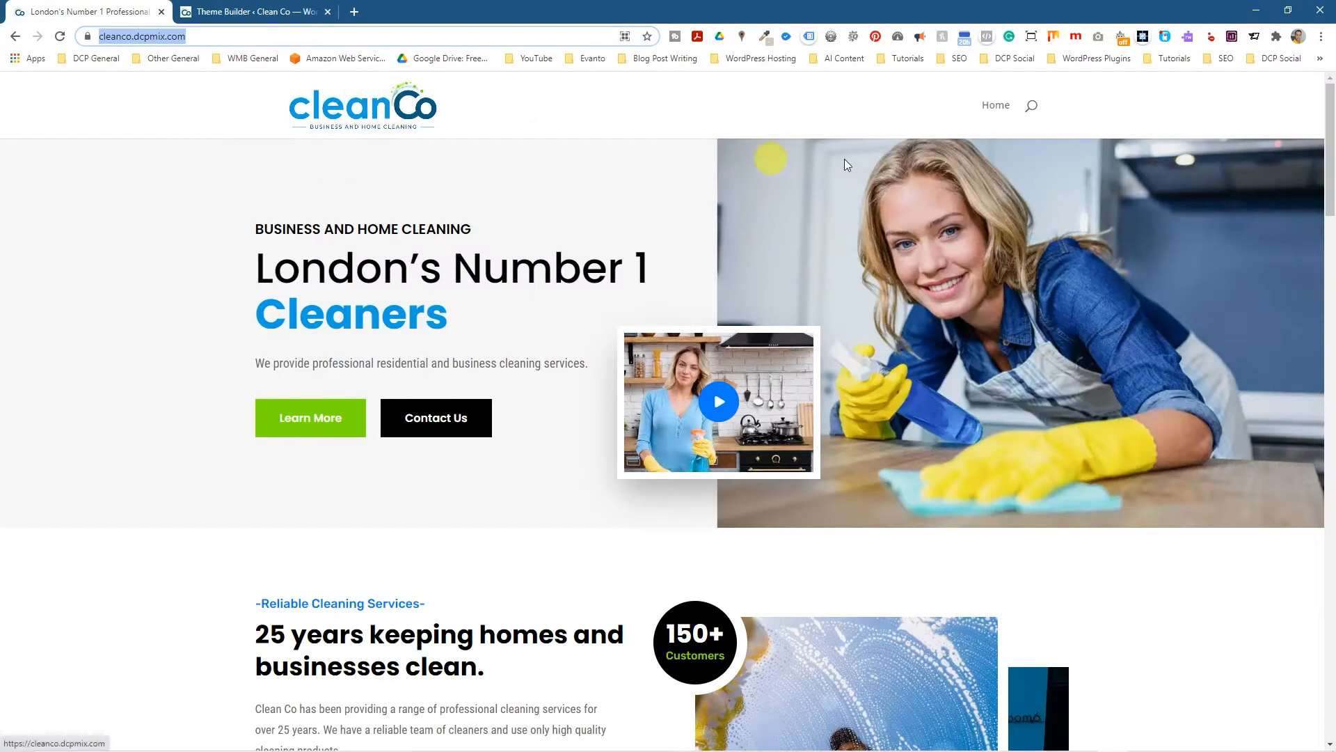
pyautogui.click(261, 12)
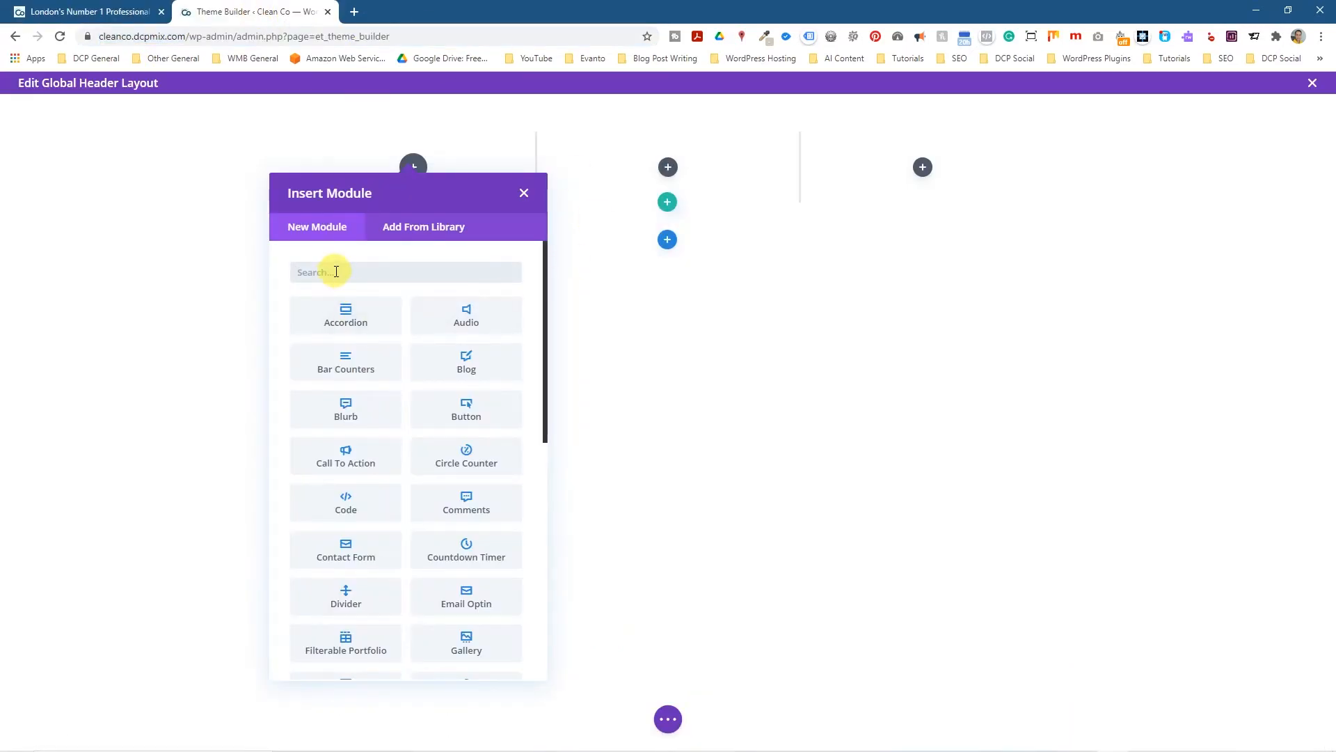
pyautogui.write('image')
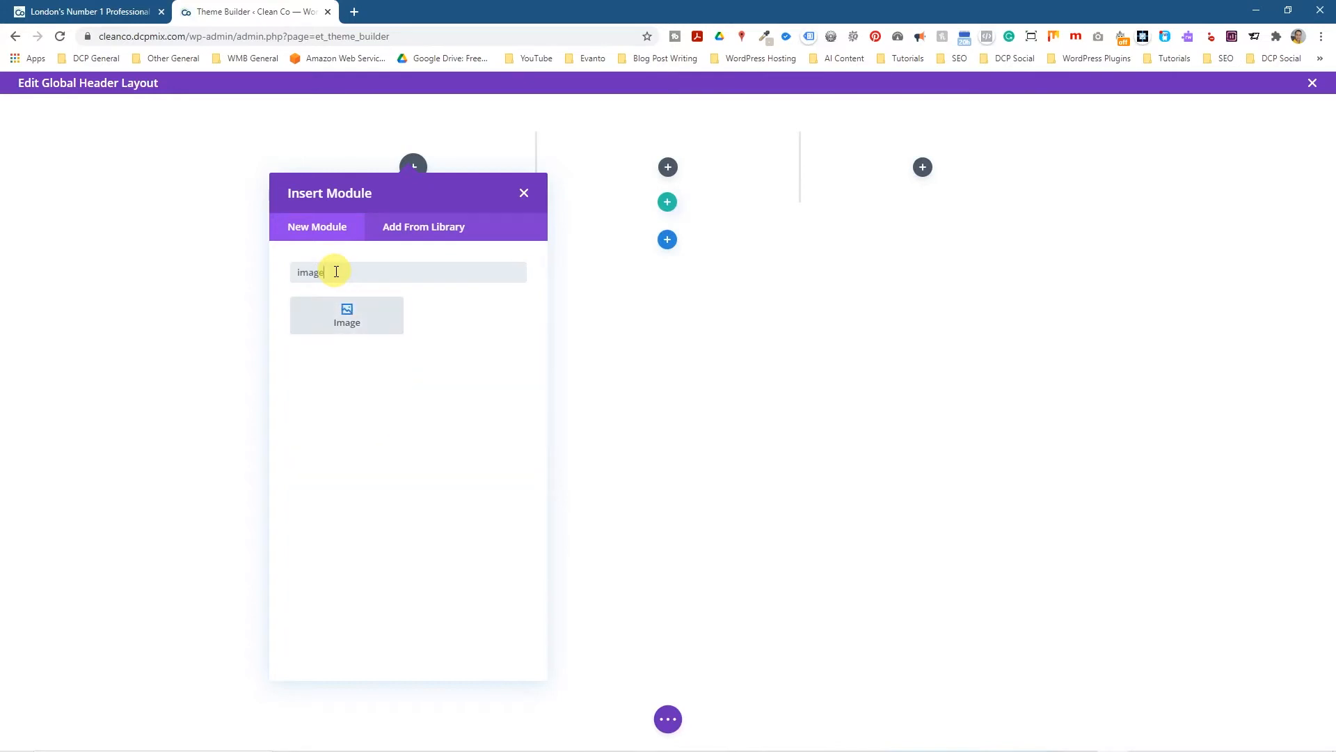
pyautogui.click(346, 318)
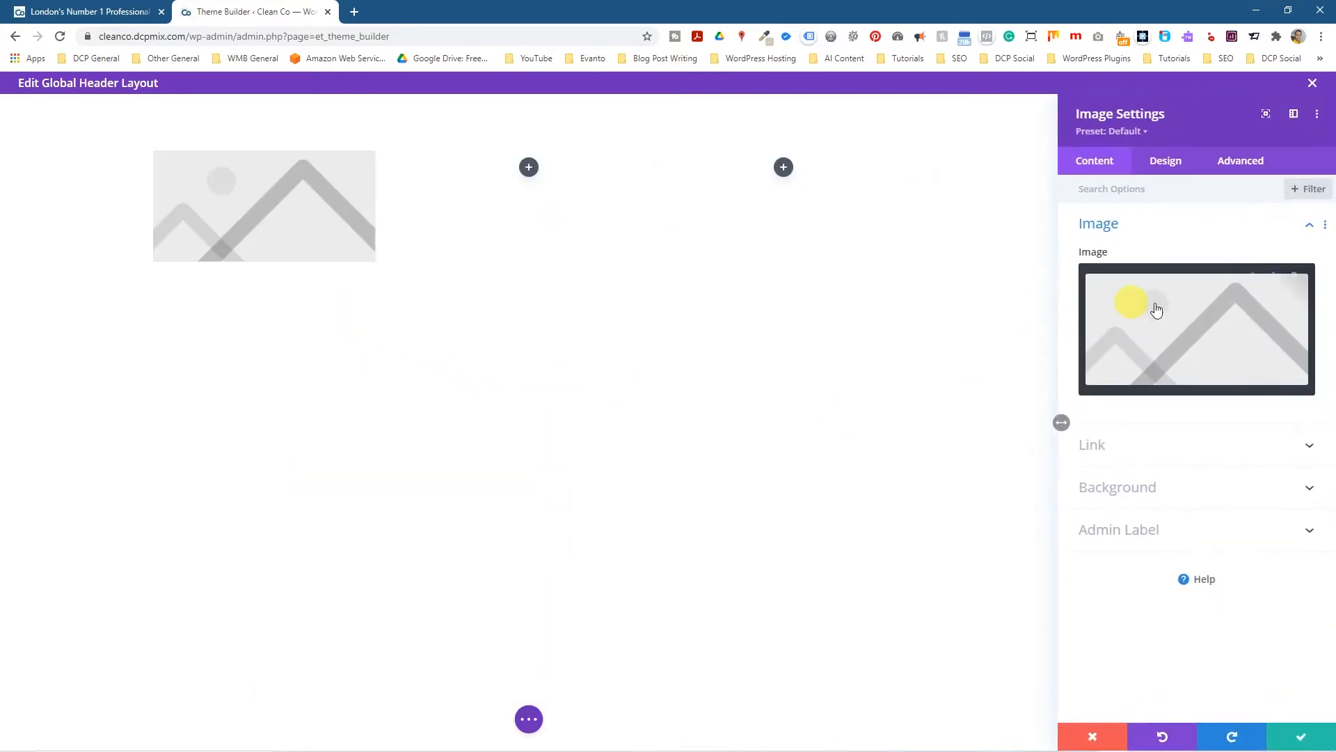
pyautogui.click(1204, 311)
pyautogui.click(401, 259)
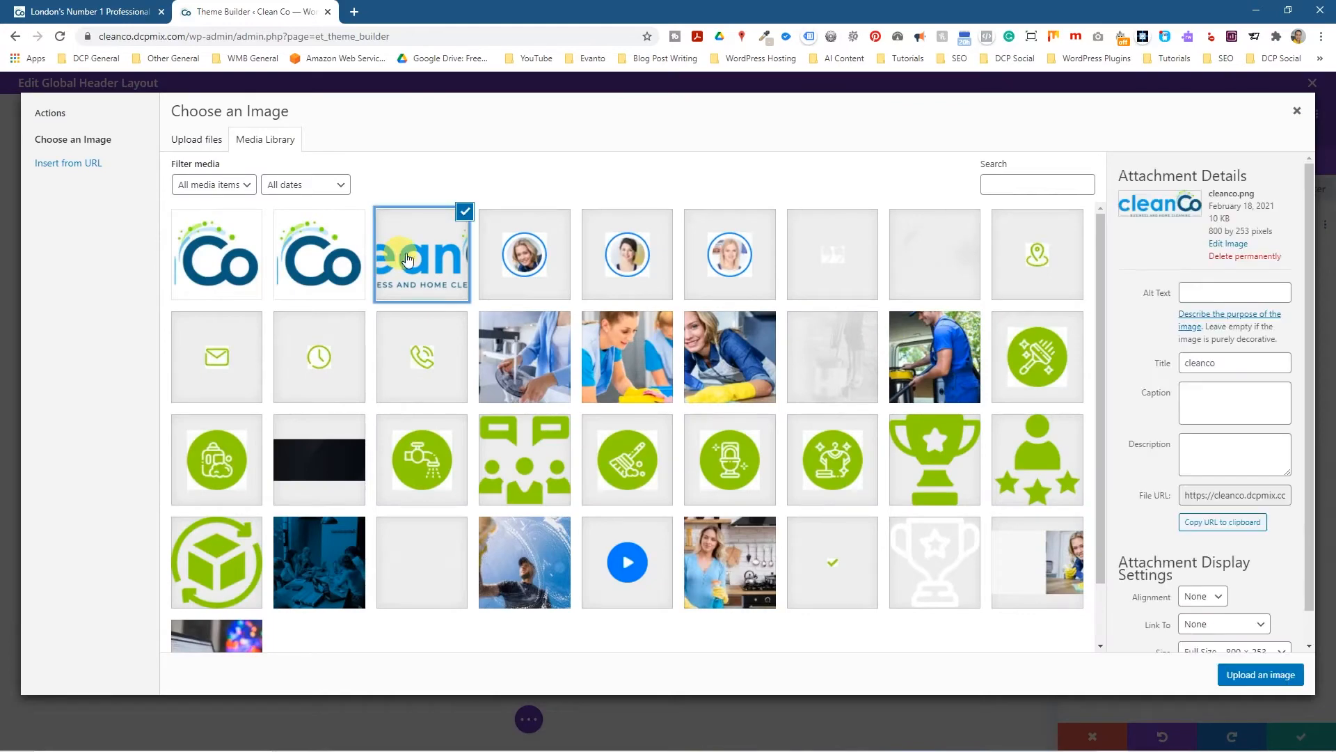
pyautogui.click(1261, 675)
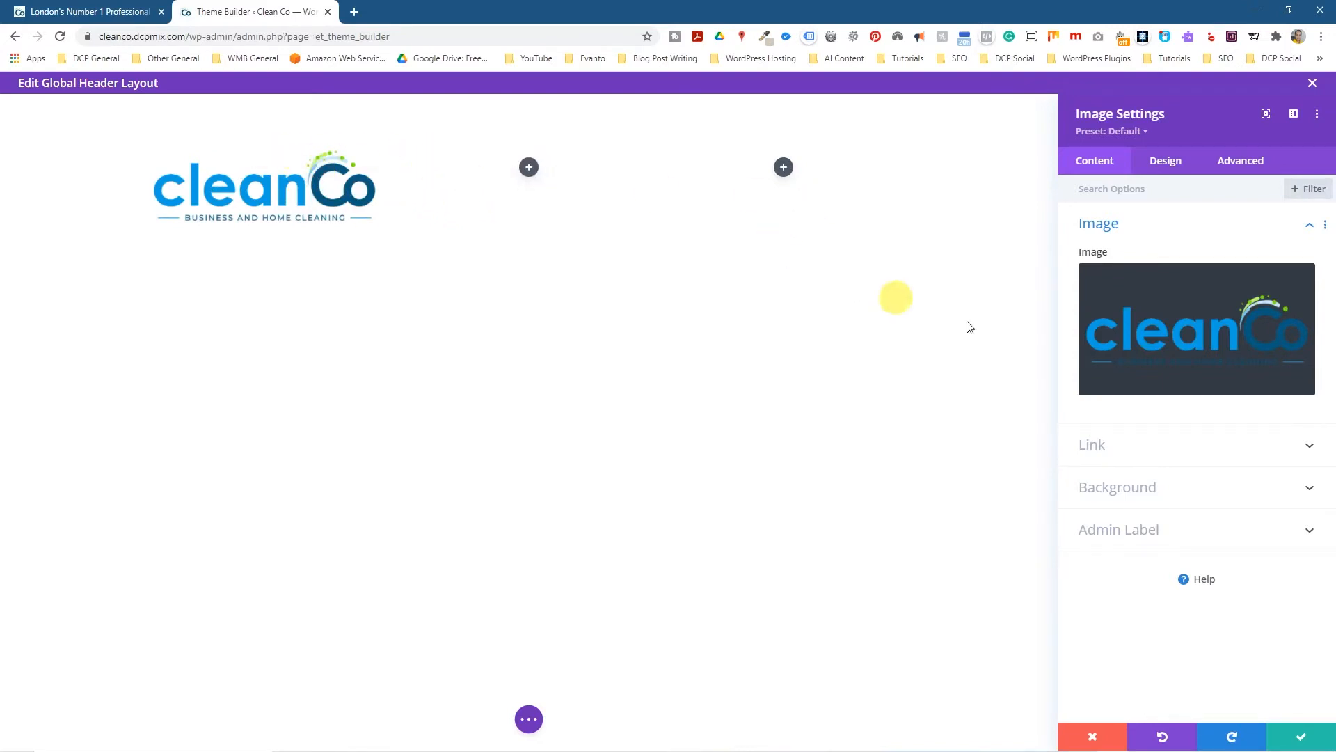
pyautogui.click(1304, 739)
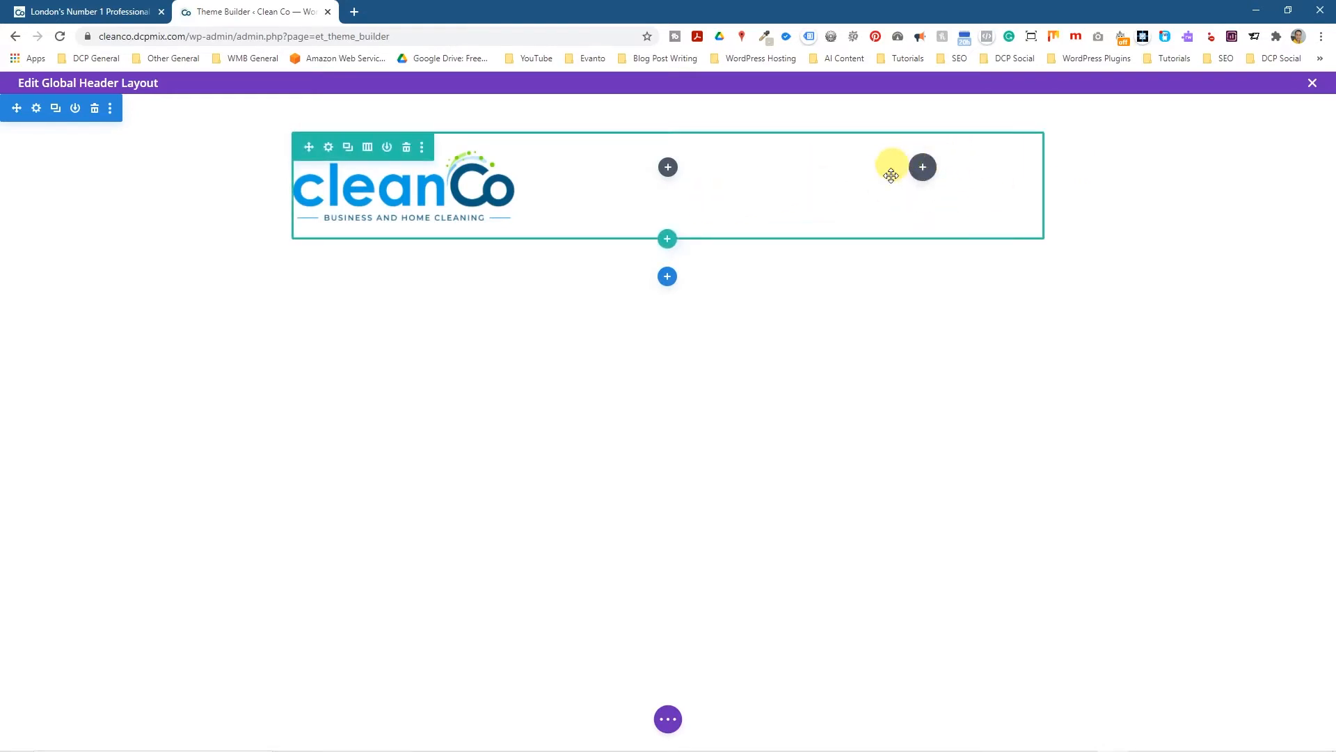
# Step: Save the global header layout, close its editor and save the Theme Builder changes
pyautogui.click(669, 724)
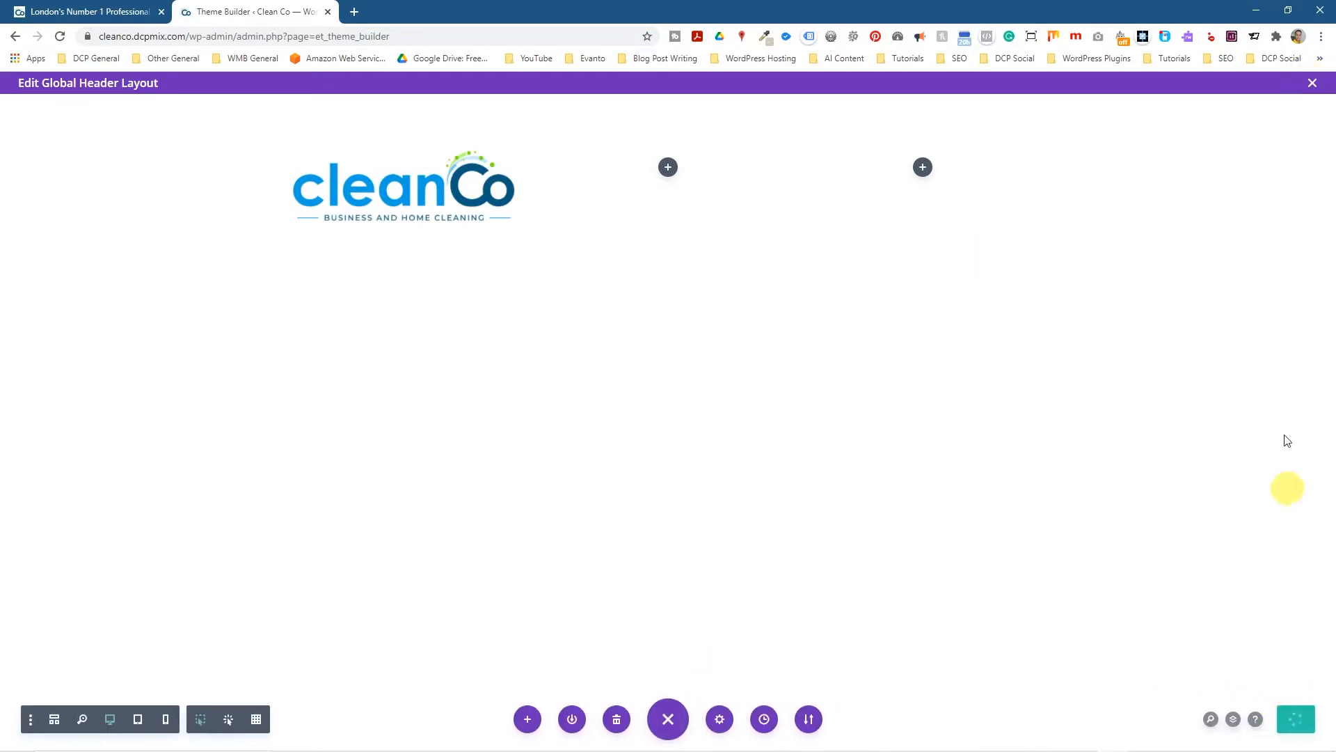
pyautogui.click(1312, 82)
pyautogui.click(208, 129)
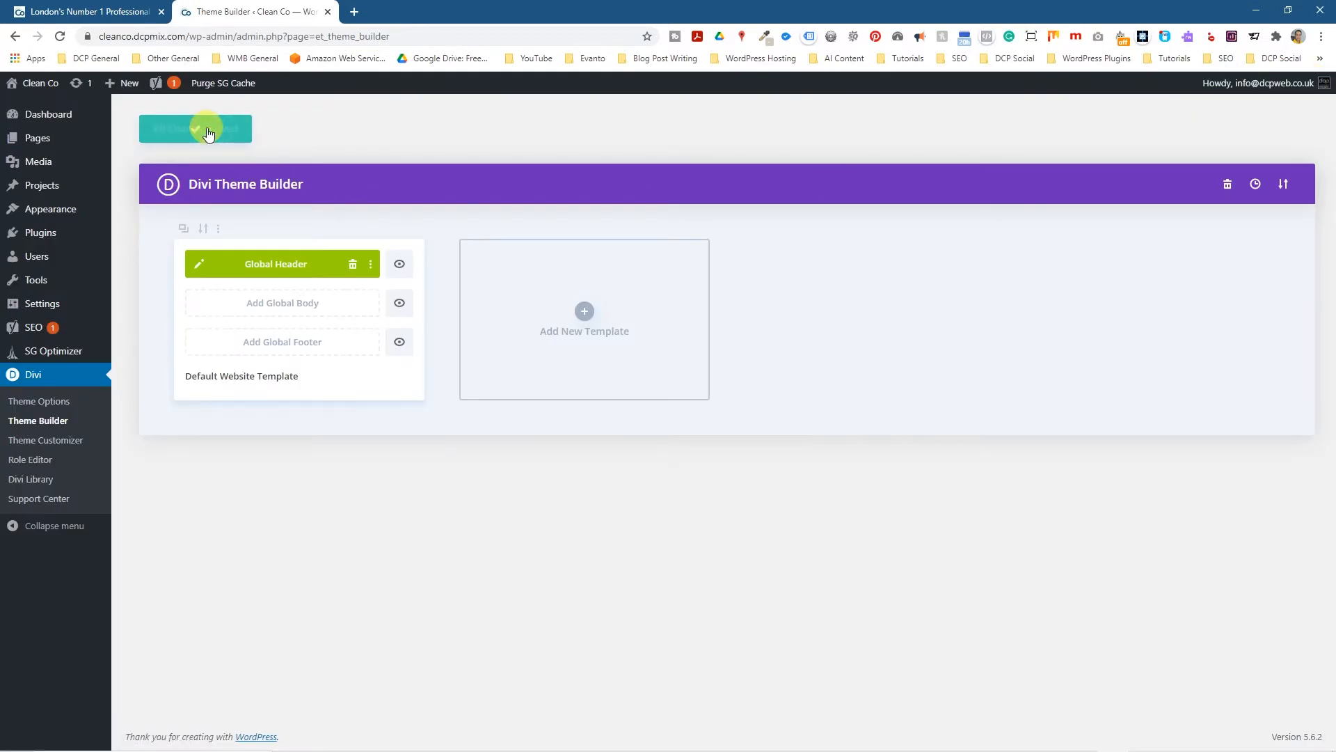
# Step: Add a custom link labelled Services with the URL #services to the WordPress Main Menu
pyautogui.moveTo(42, 211)
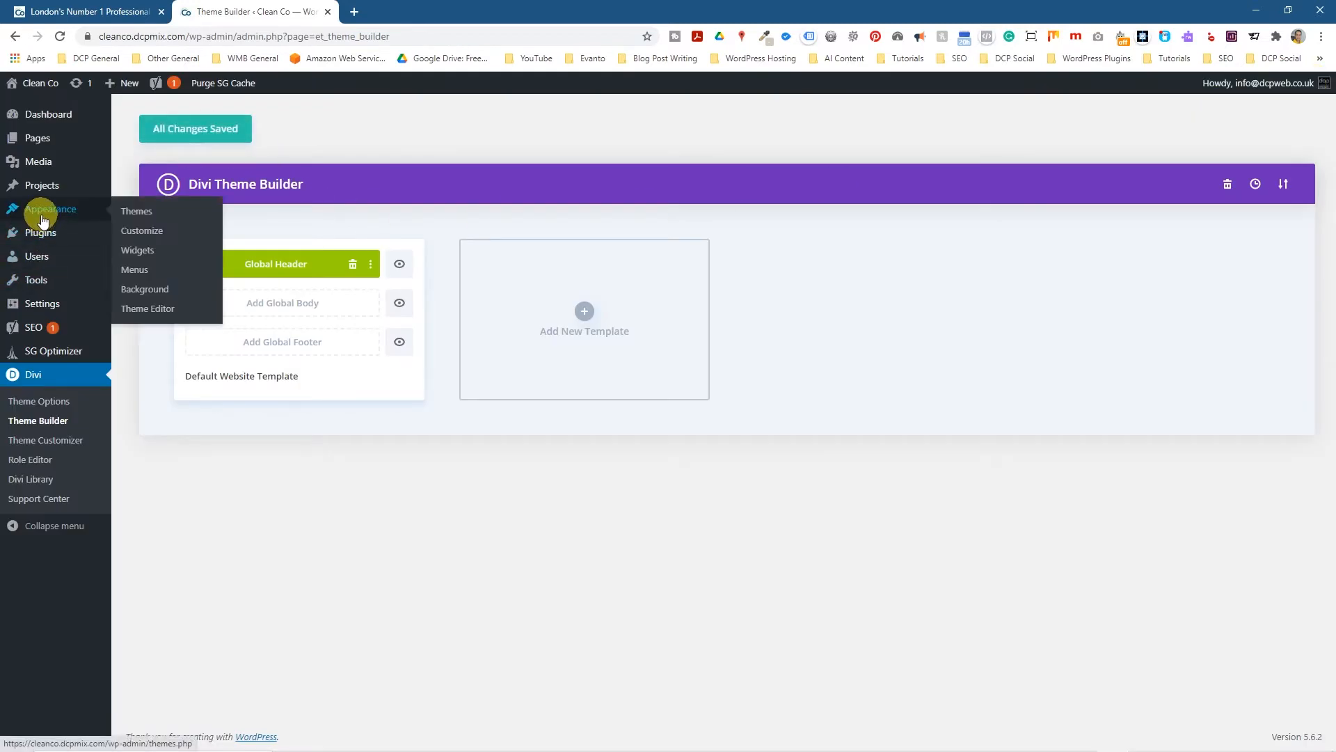
pyautogui.click(139, 274)
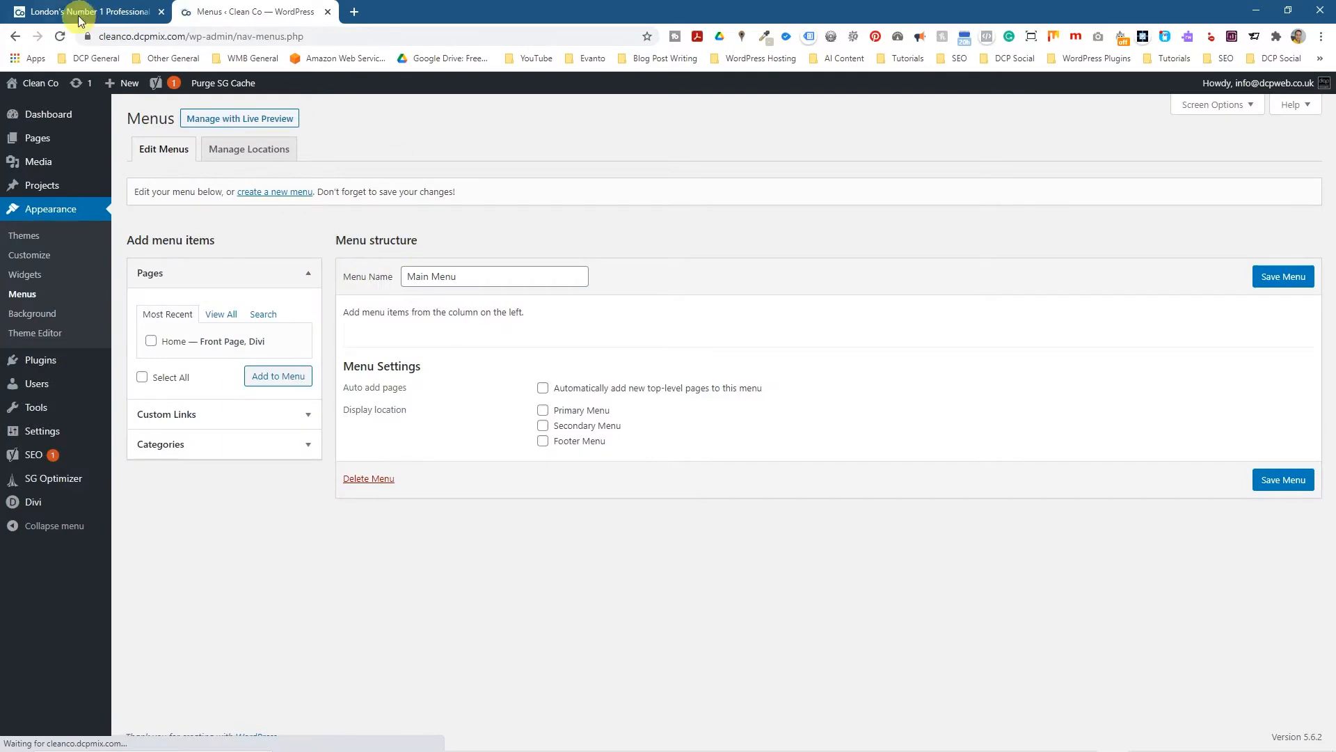
pyautogui.click(69, 11)
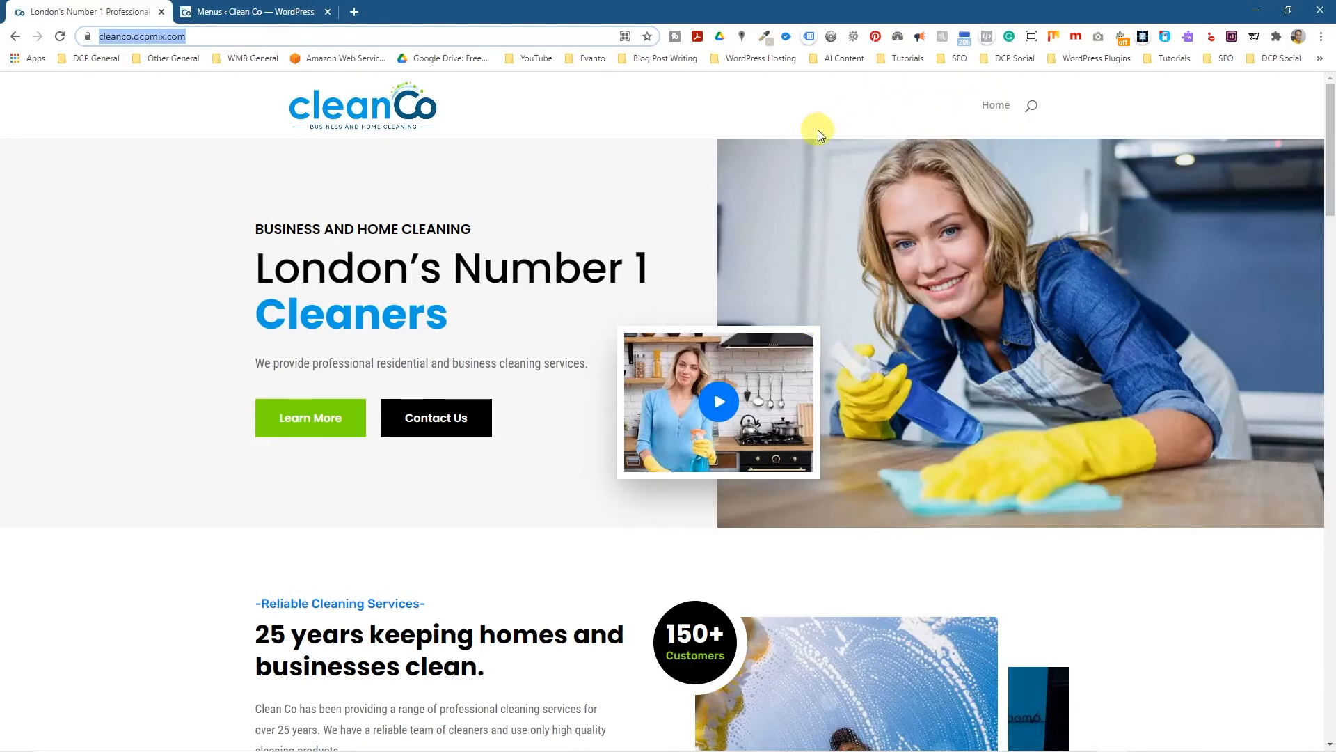
pyautogui.click(260, 14)
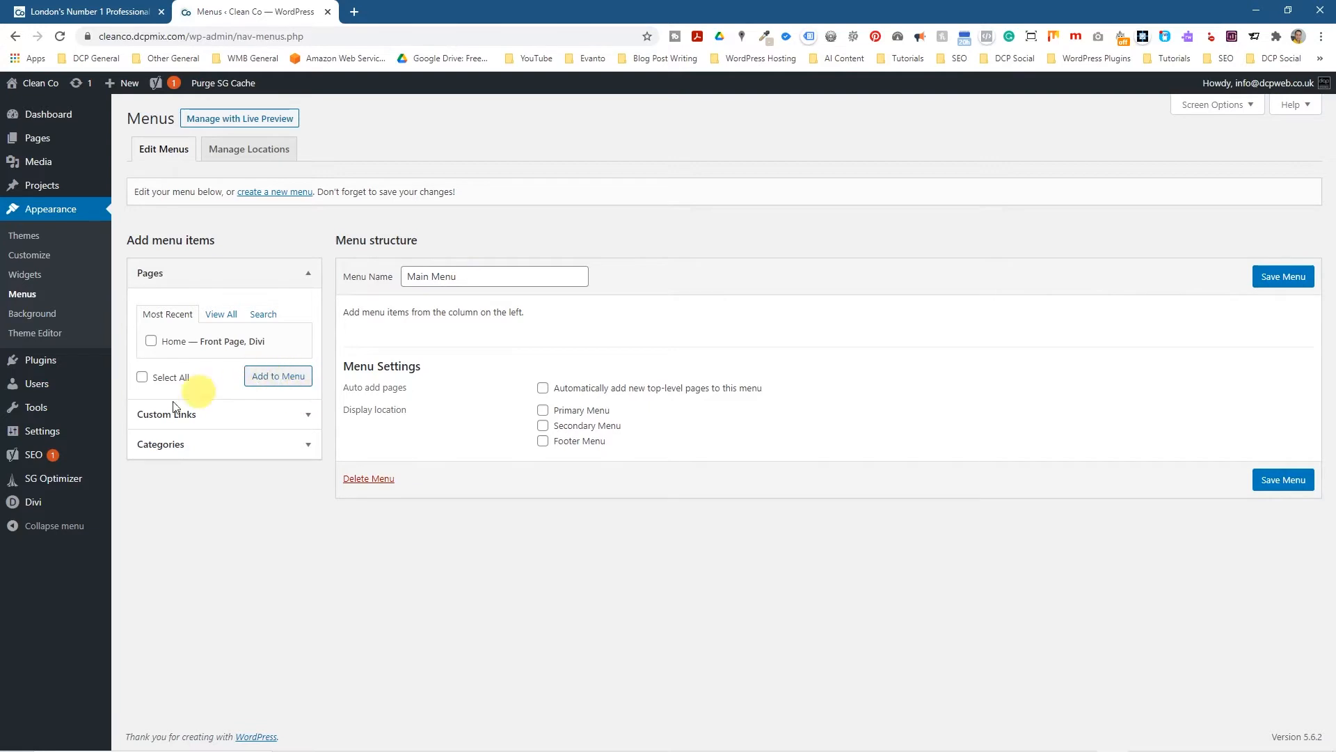
pyautogui.click(153, 421)
pyautogui.click(217, 347)
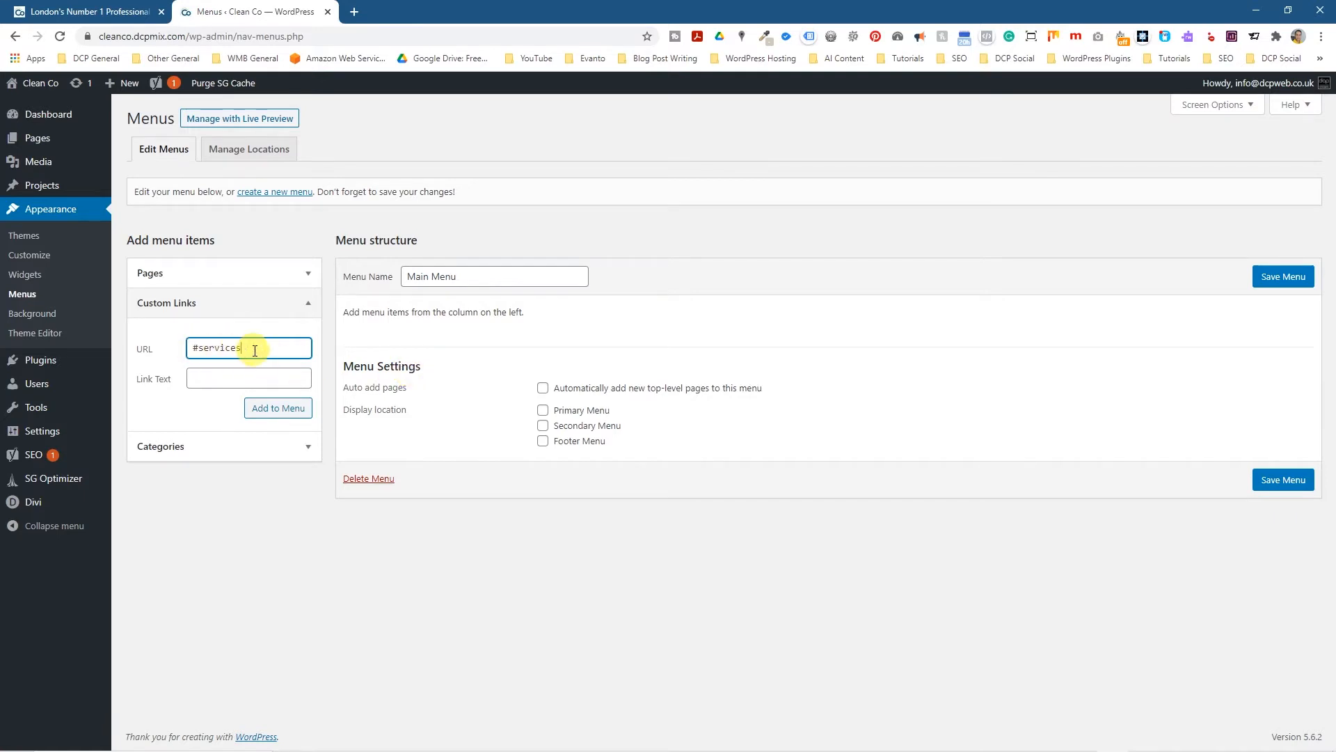
pyautogui.moveTo(246, 348); pyautogui.dragTo(174, 348)
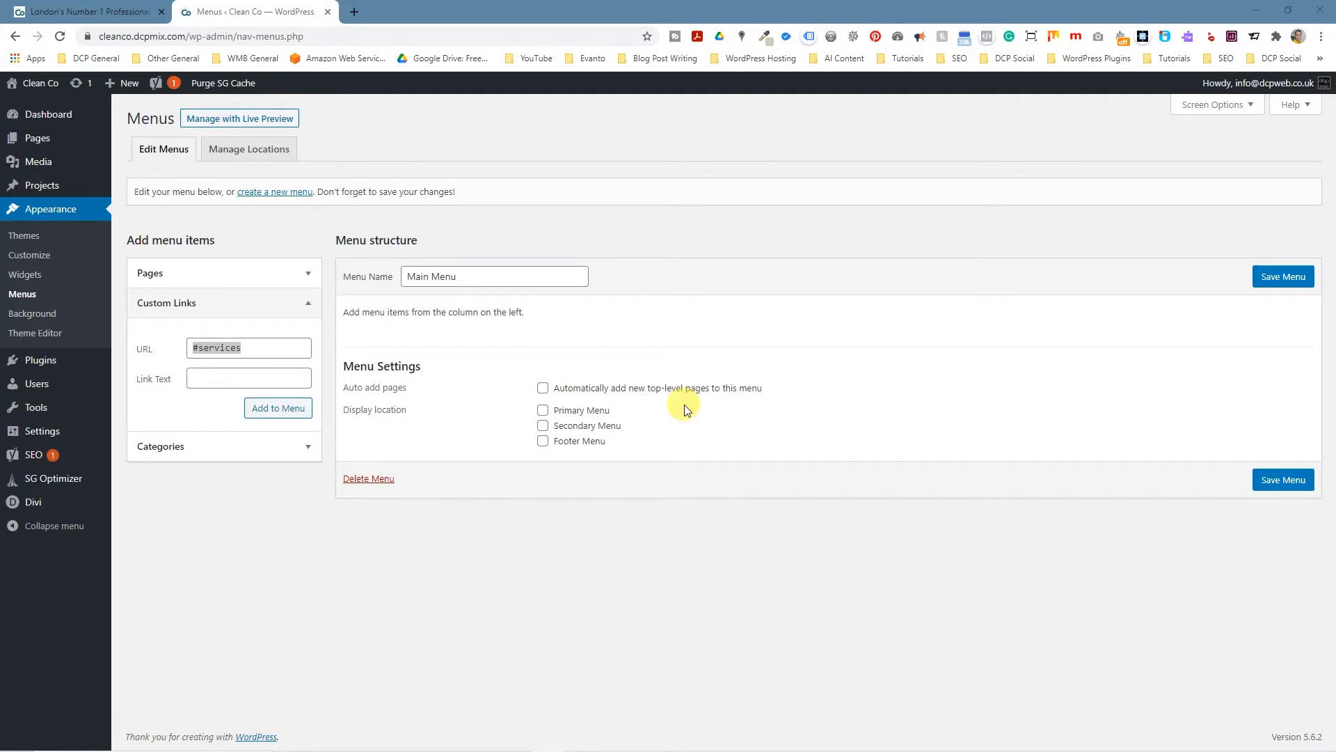
pyautogui.click(218, 378)
pyautogui.write('Services')
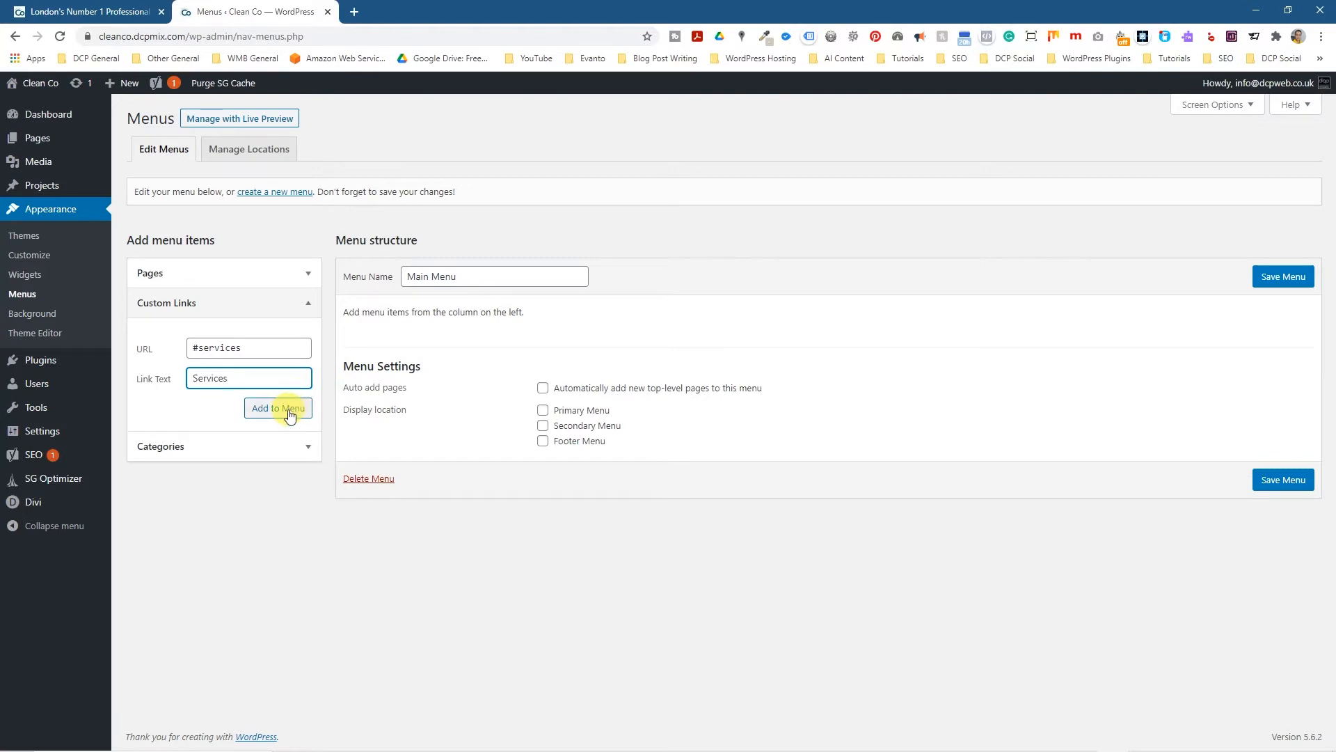
pyautogui.click(287, 413)
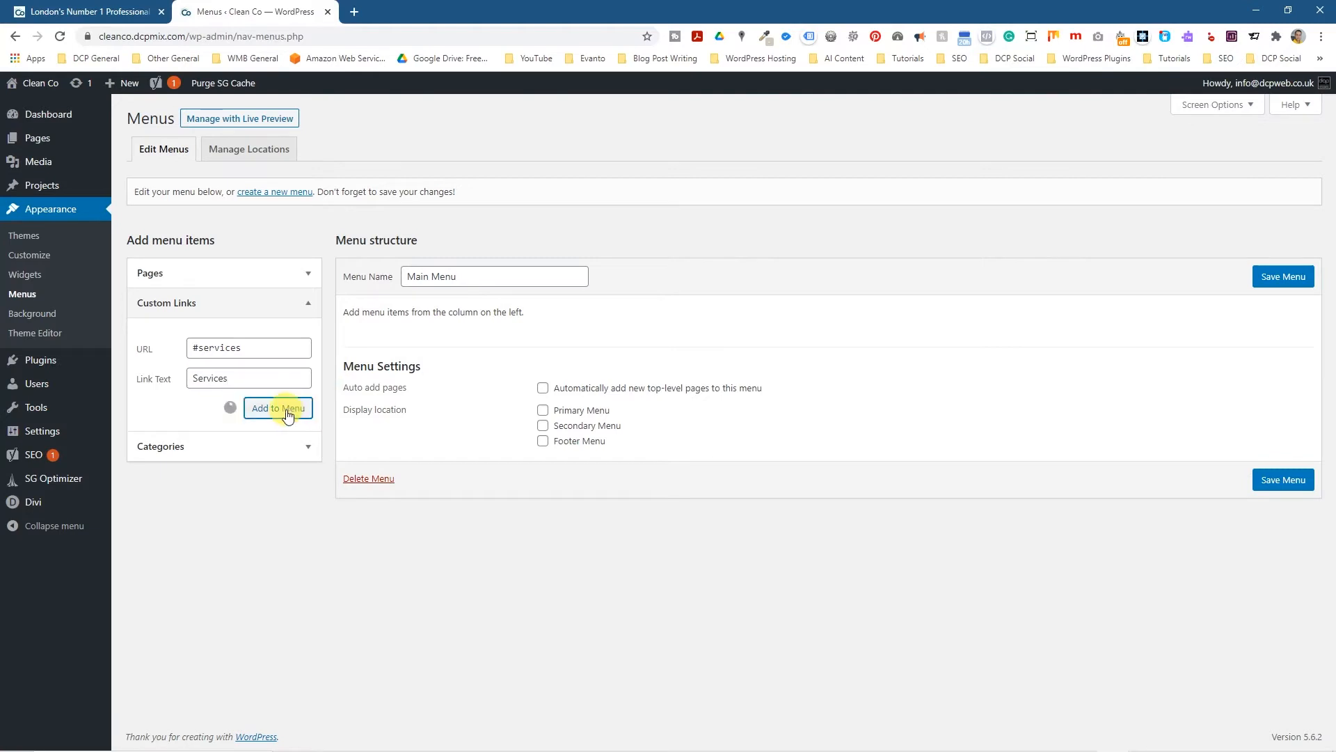
# Step: Add a custom link labelled Contact Us with a contact anchor URL to the Main Menu, and save the menu
pyautogui.click(236, 343)
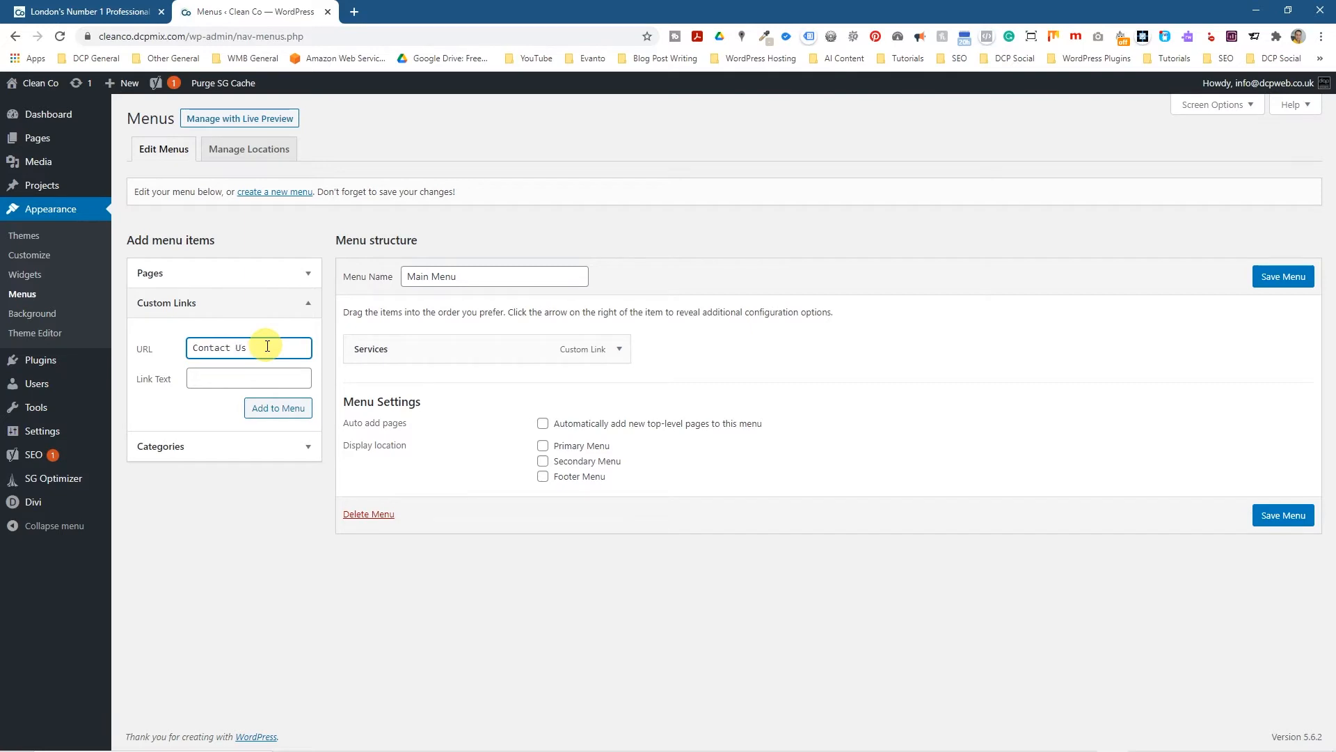
pyautogui.click(224, 373)
pyautogui.write('Contact Us')
pyautogui.click(227, 346)
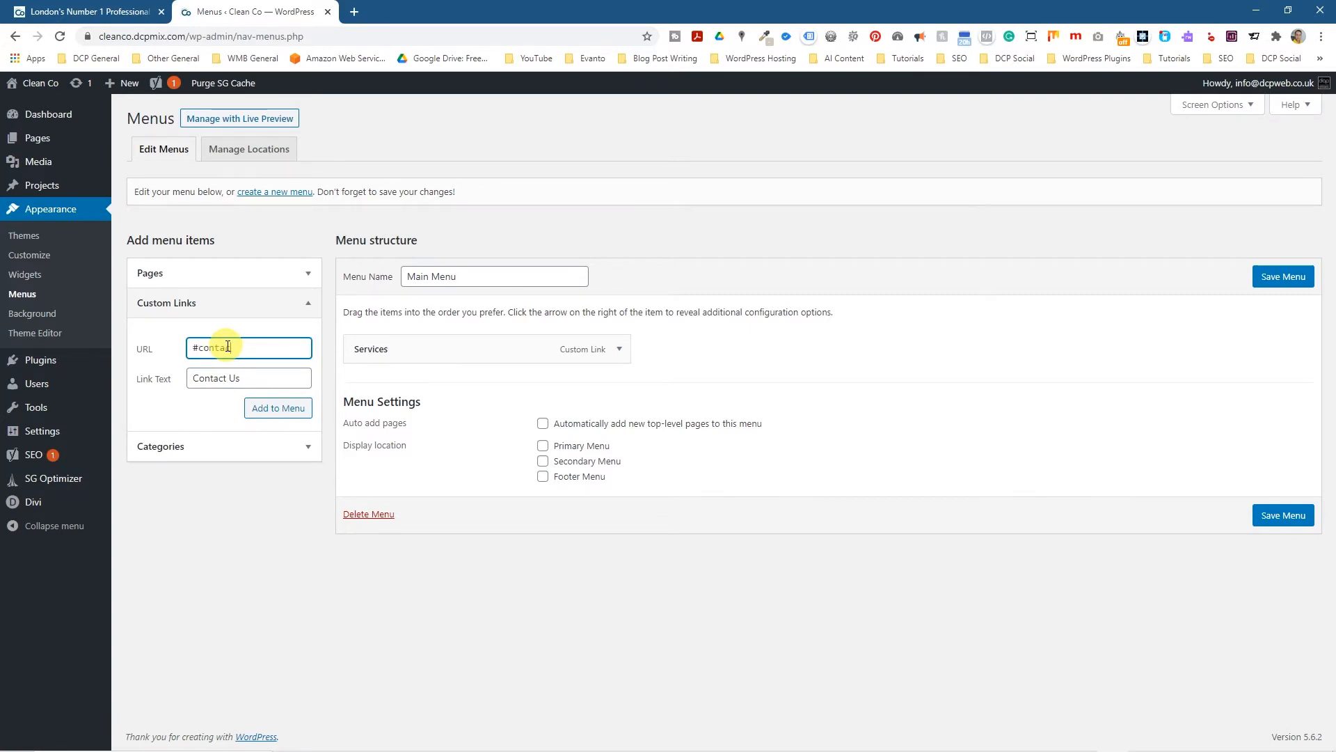
pyautogui.moveTo(253, 349); pyautogui.dragTo(155, 349)
pyautogui.click(276, 407)
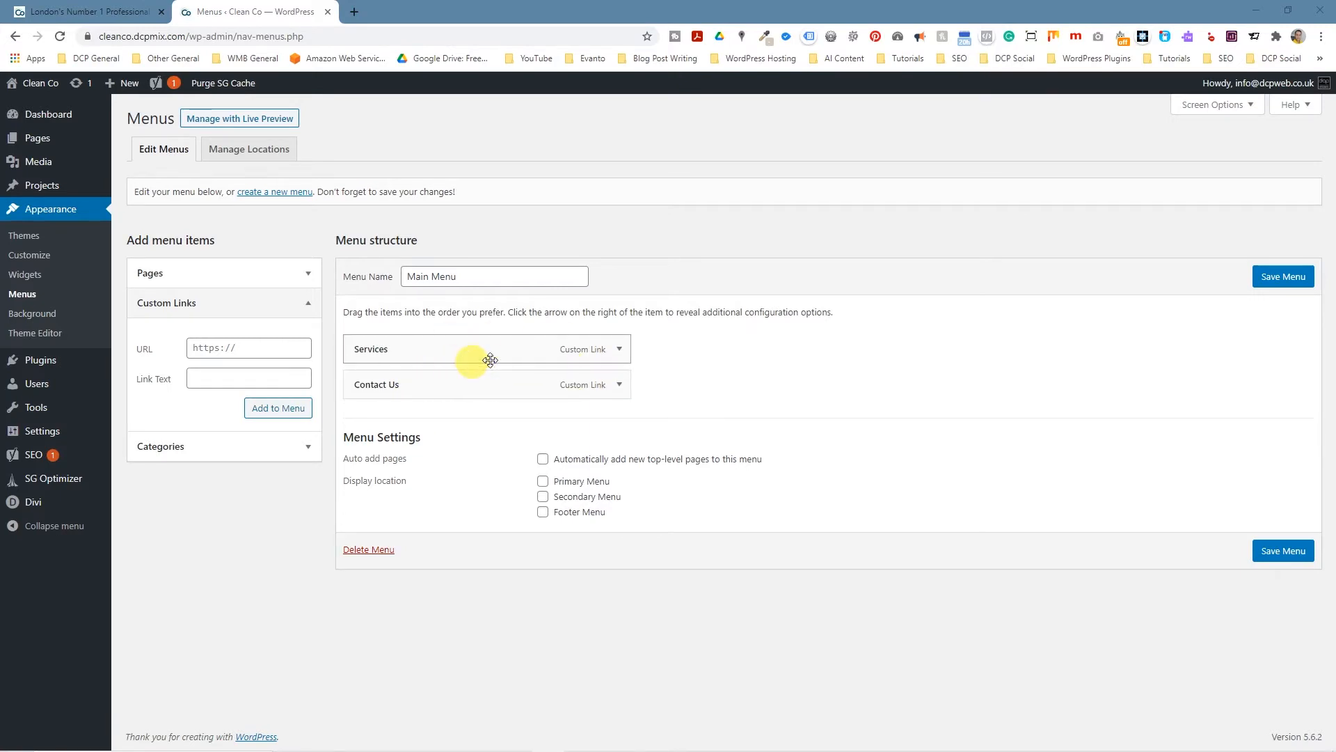
pyautogui.click(1281, 277)
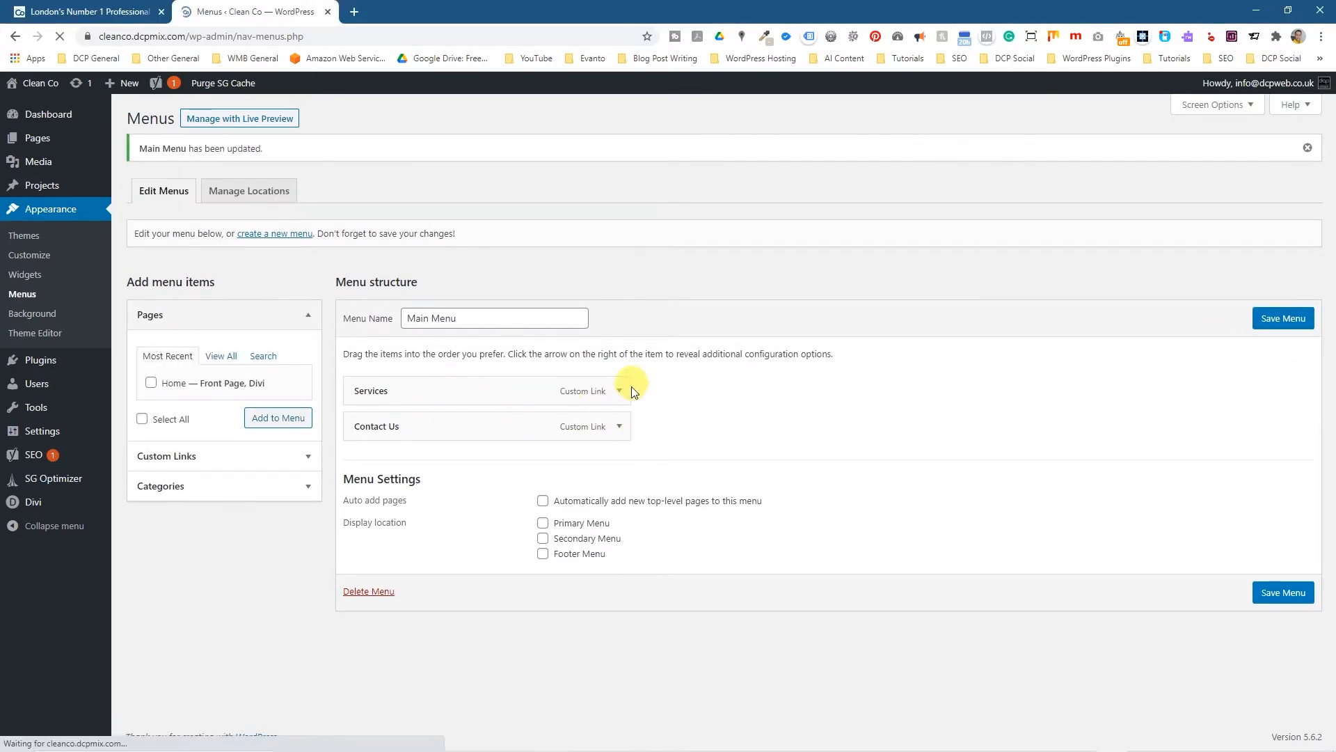
# Step: Reopen the global header in the Divi Theme Builder and insert a Menu module in the row's third column
pyautogui.moveTo(89, 500)
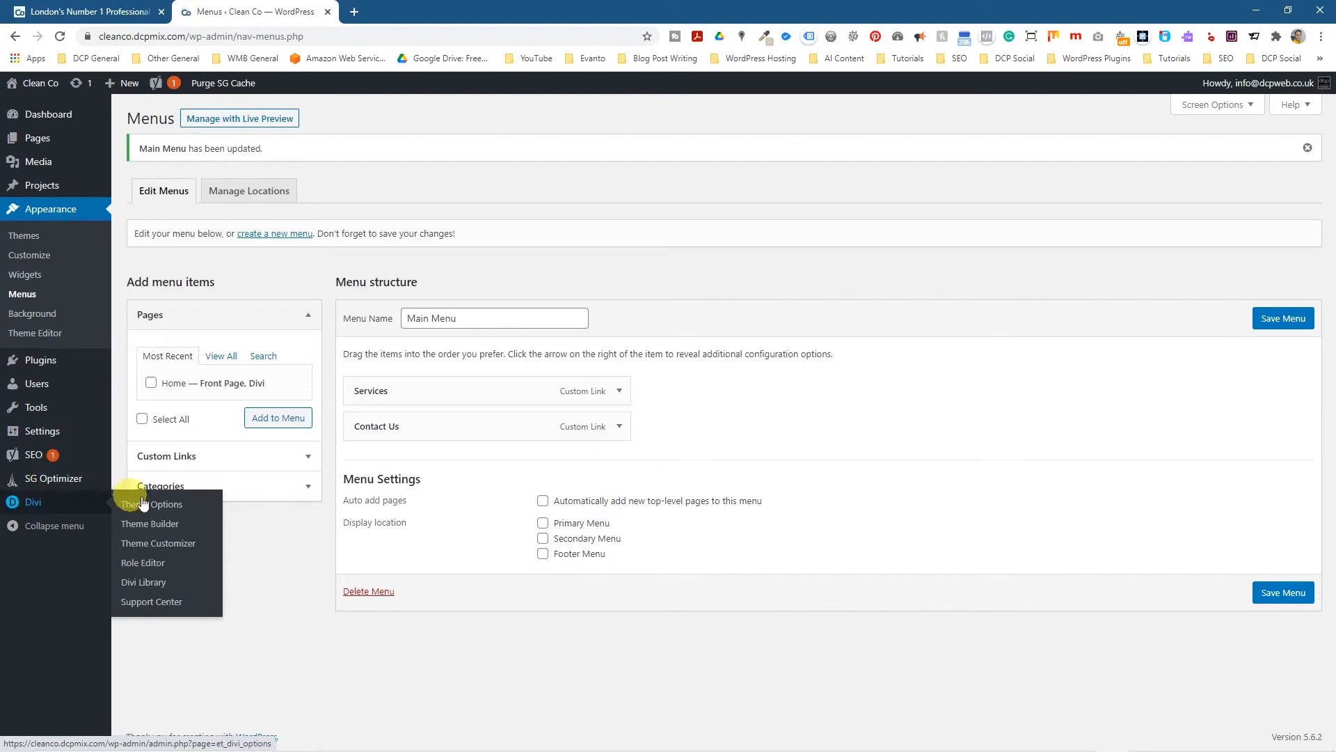
pyautogui.click(154, 522)
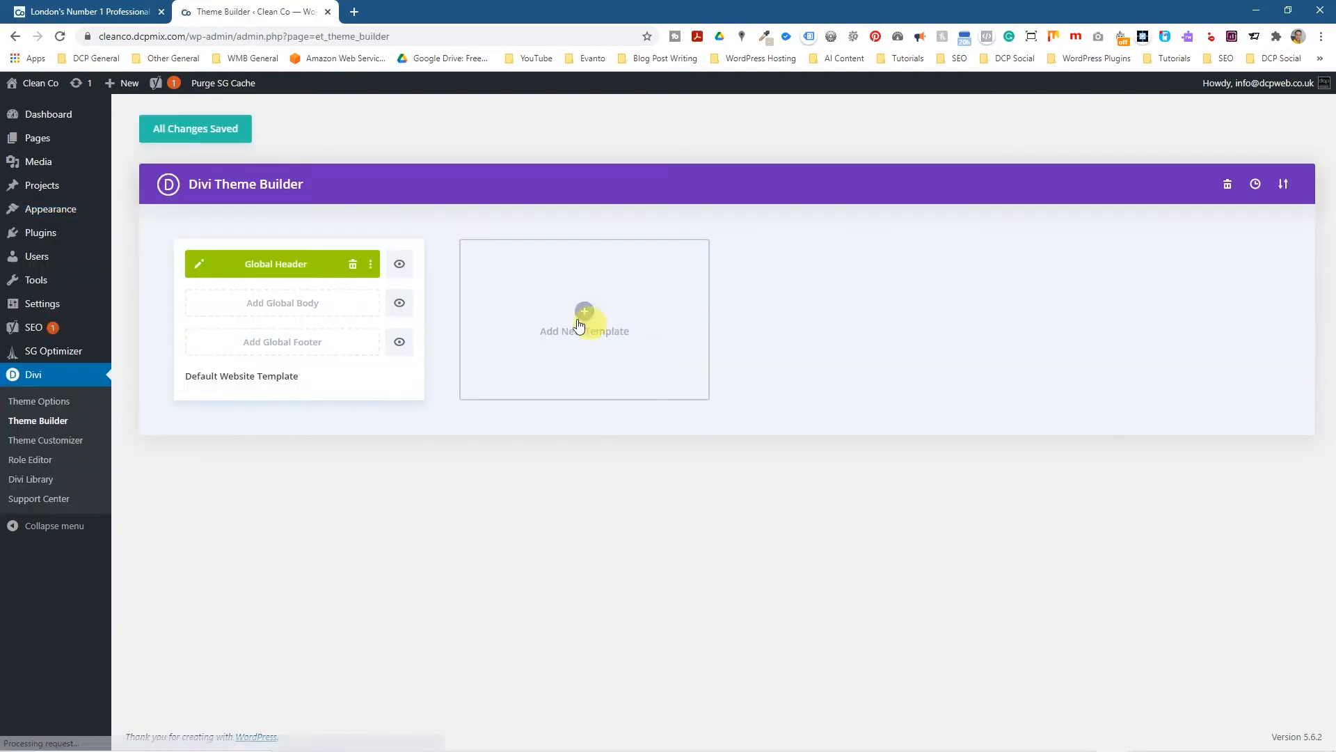
pyautogui.click(203, 268)
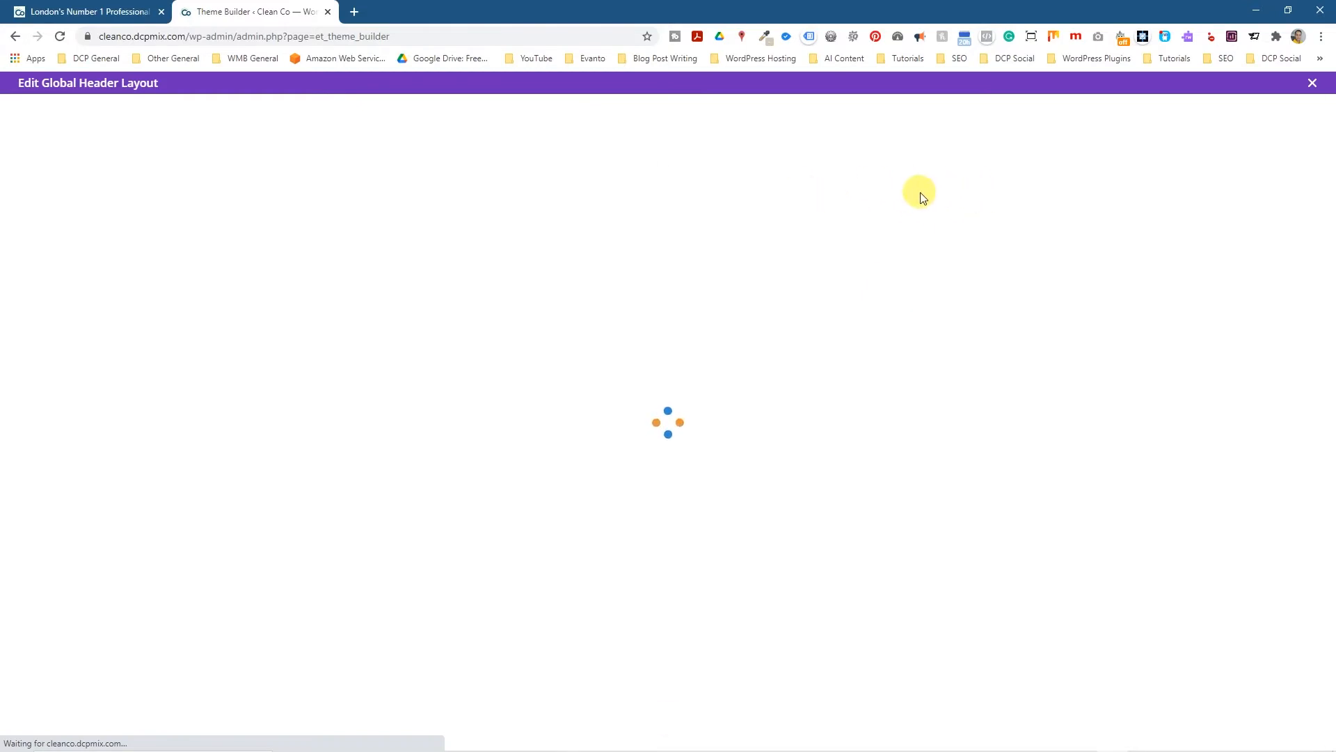
pyautogui.click(924, 169)
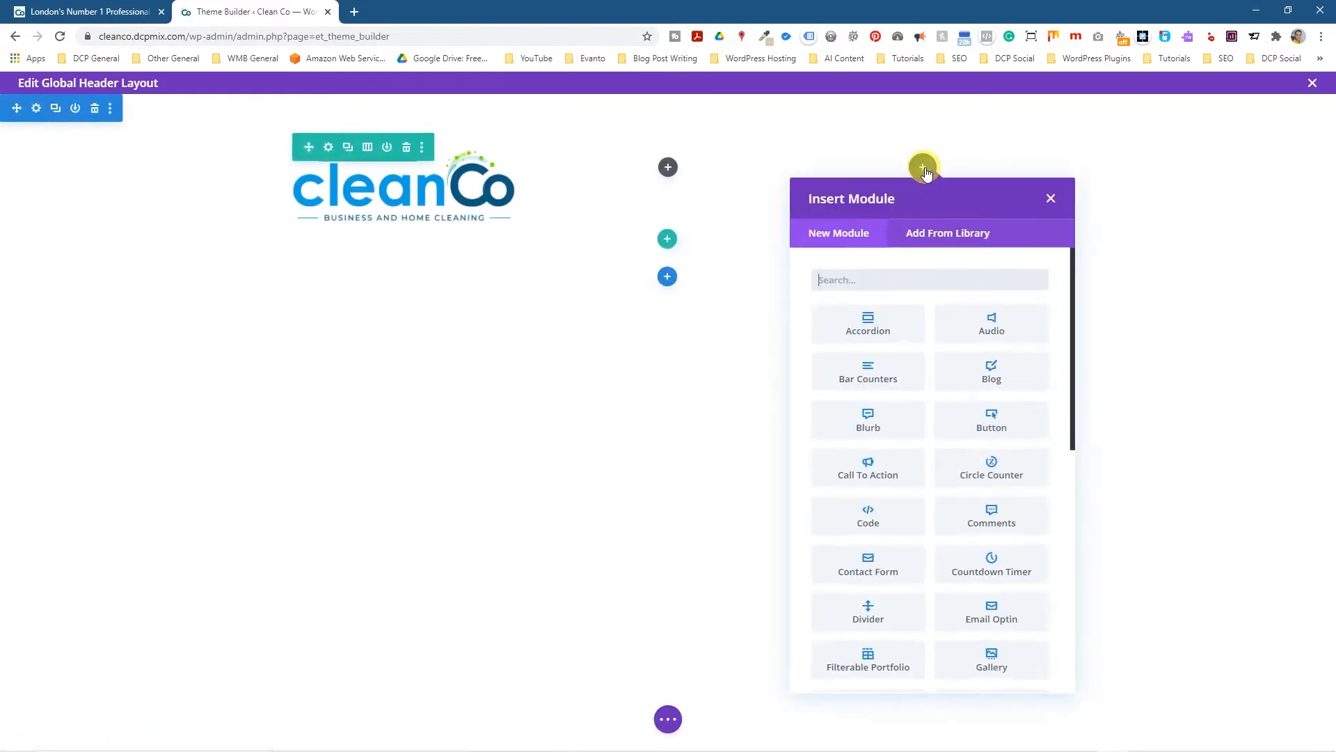
pyautogui.write('menu')
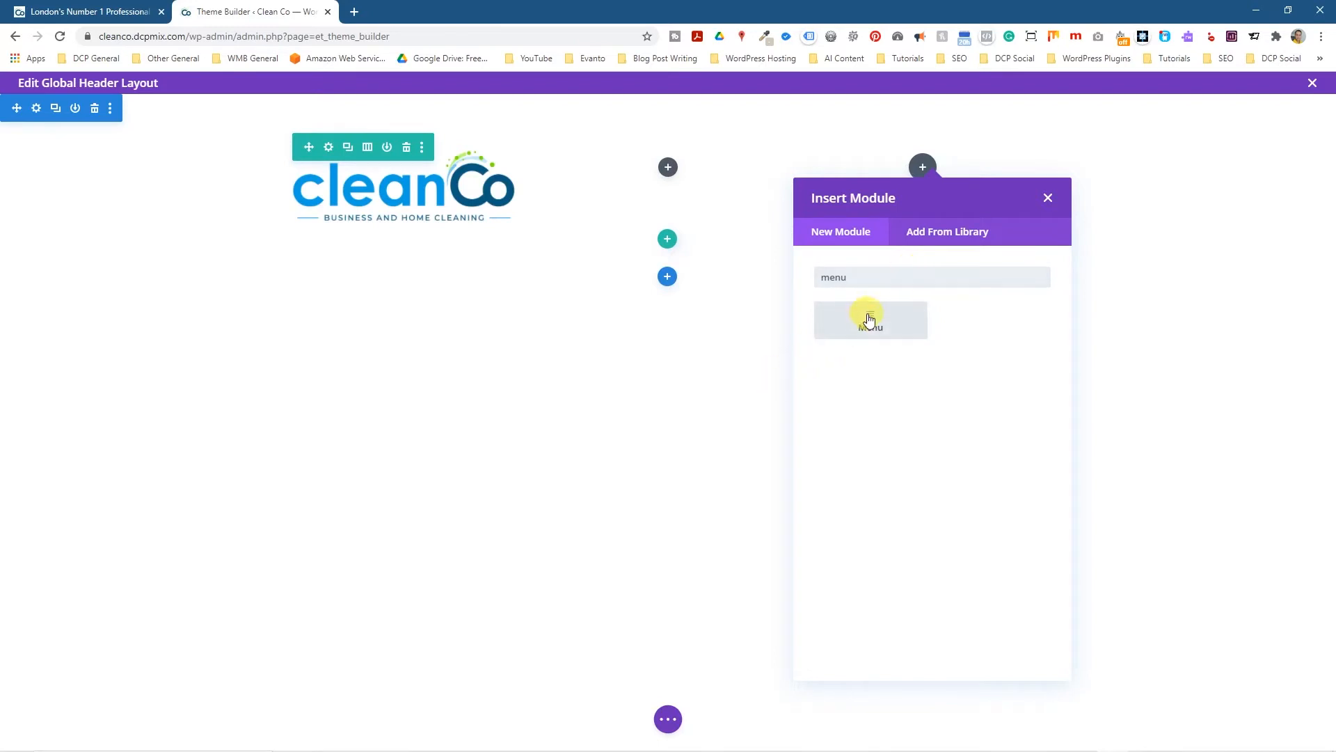
pyautogui.click(870, 320)
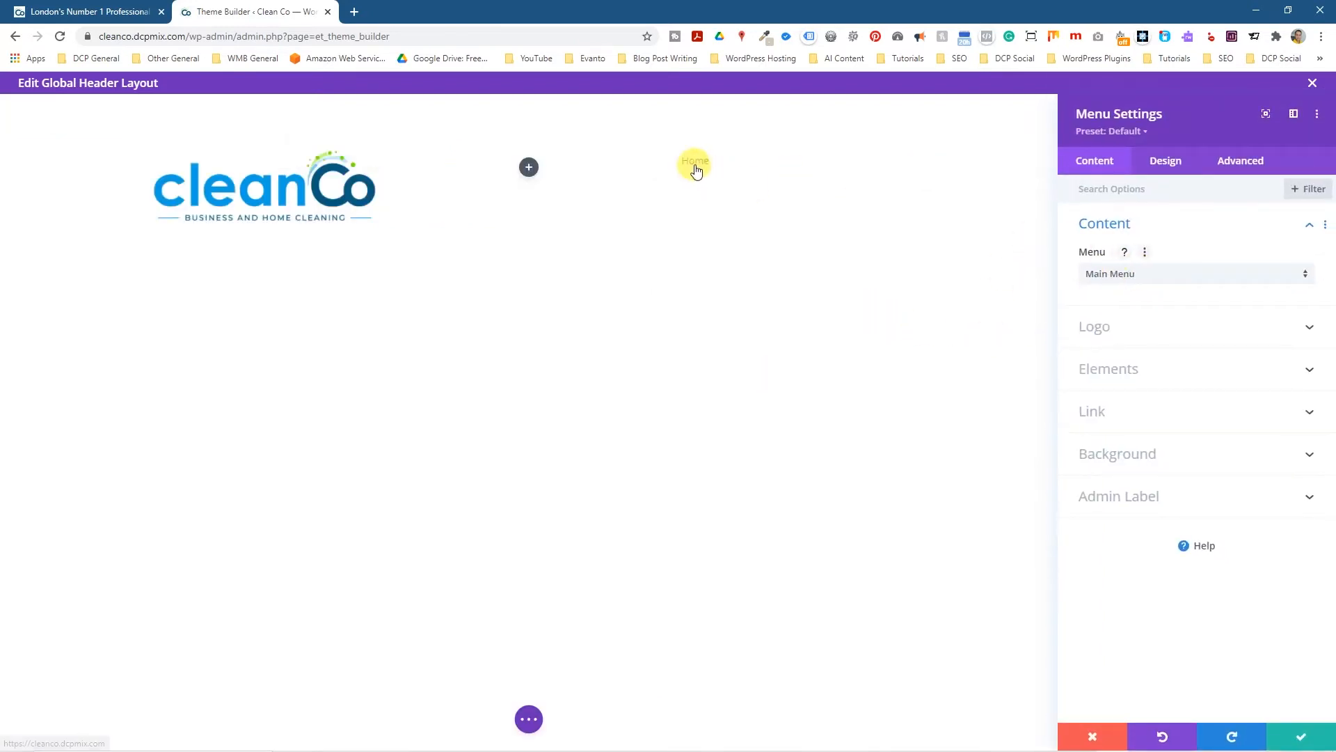
# Step: Refresh the Menu module's links by clearing its selected menu and assigning Main Menu again
pyautogui.click(1125, 270)
pyautogui.click(1125, 312)
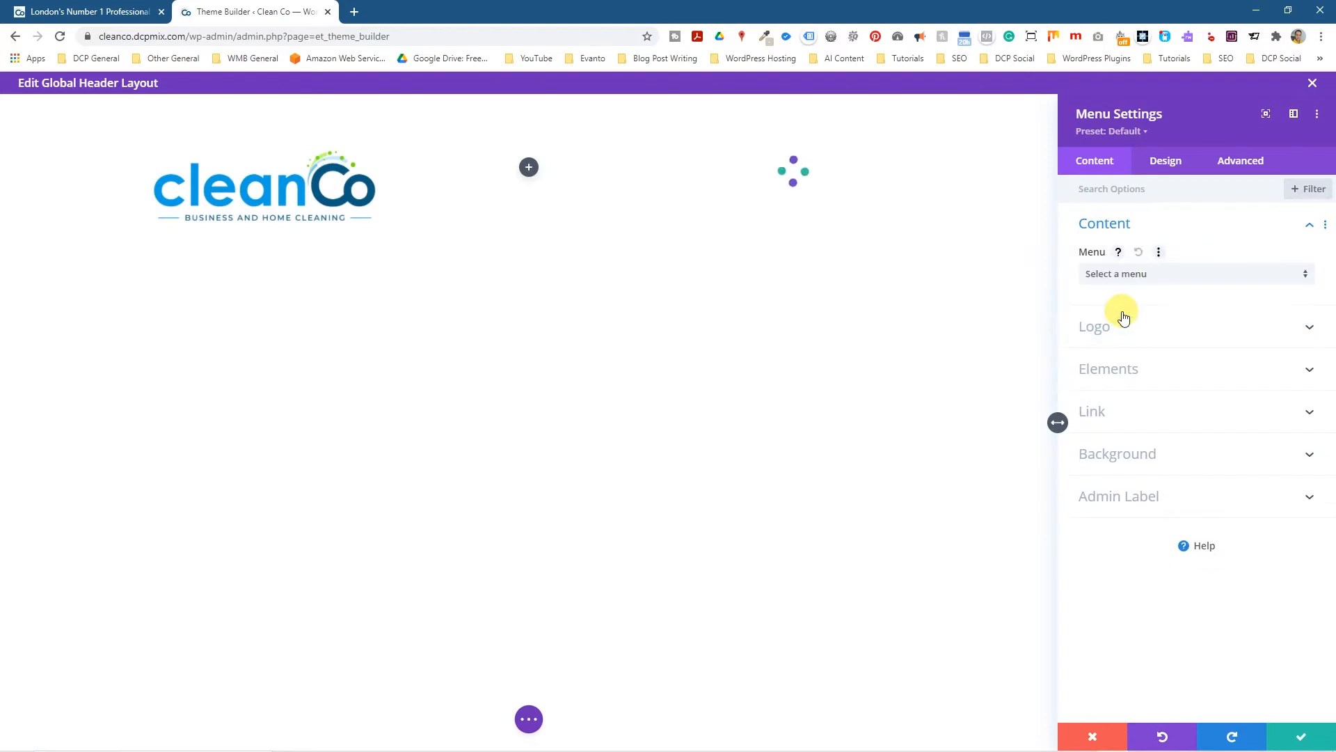
pyautogui.click(1122, 278)
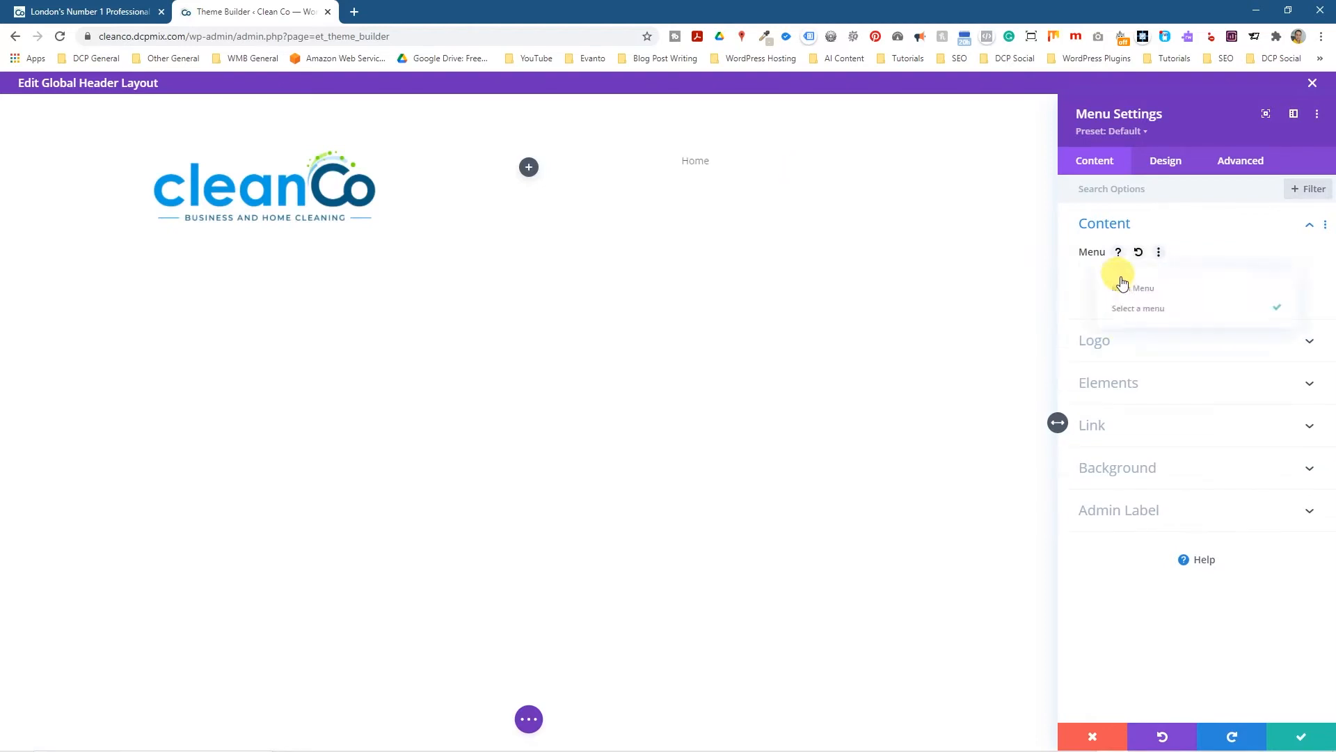
pyautogui.click(1125, 287)
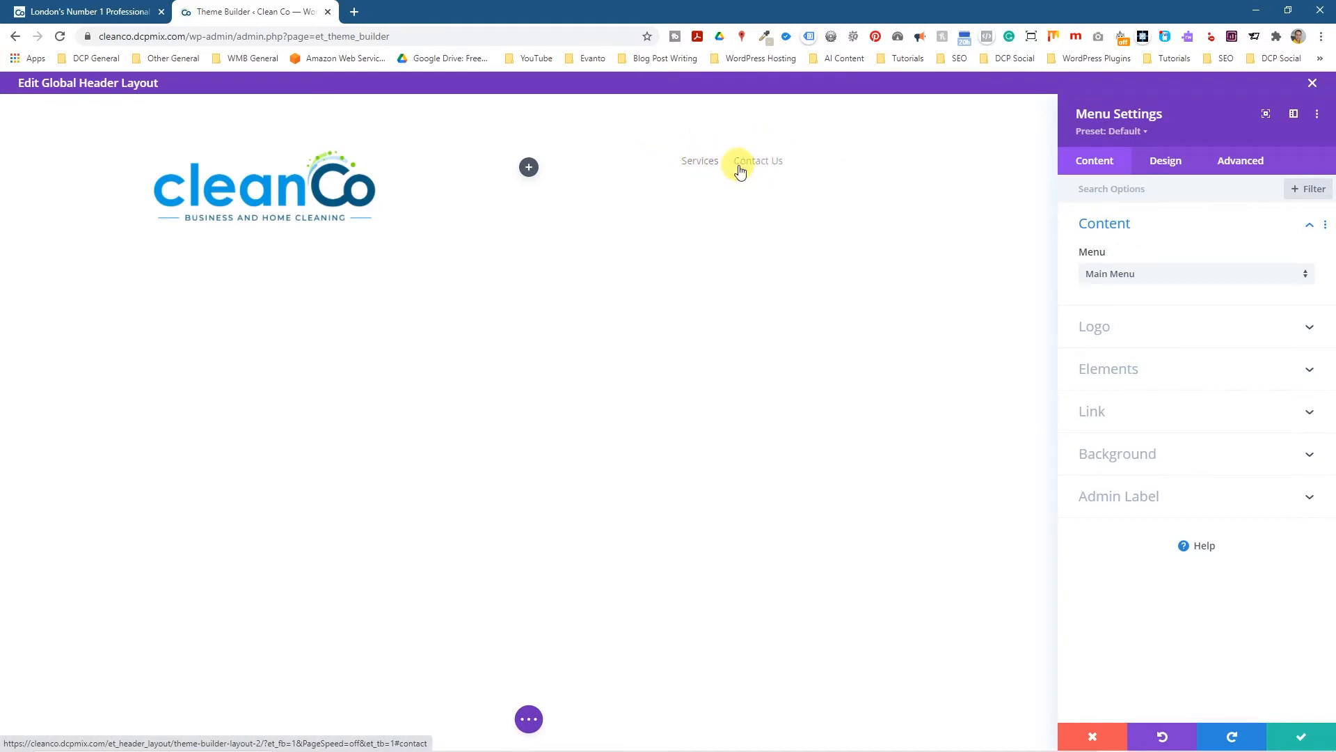
# Step: Set the Menu module's font weight to Bold and its text size to 20px
pyautogui.click(1164, 167)
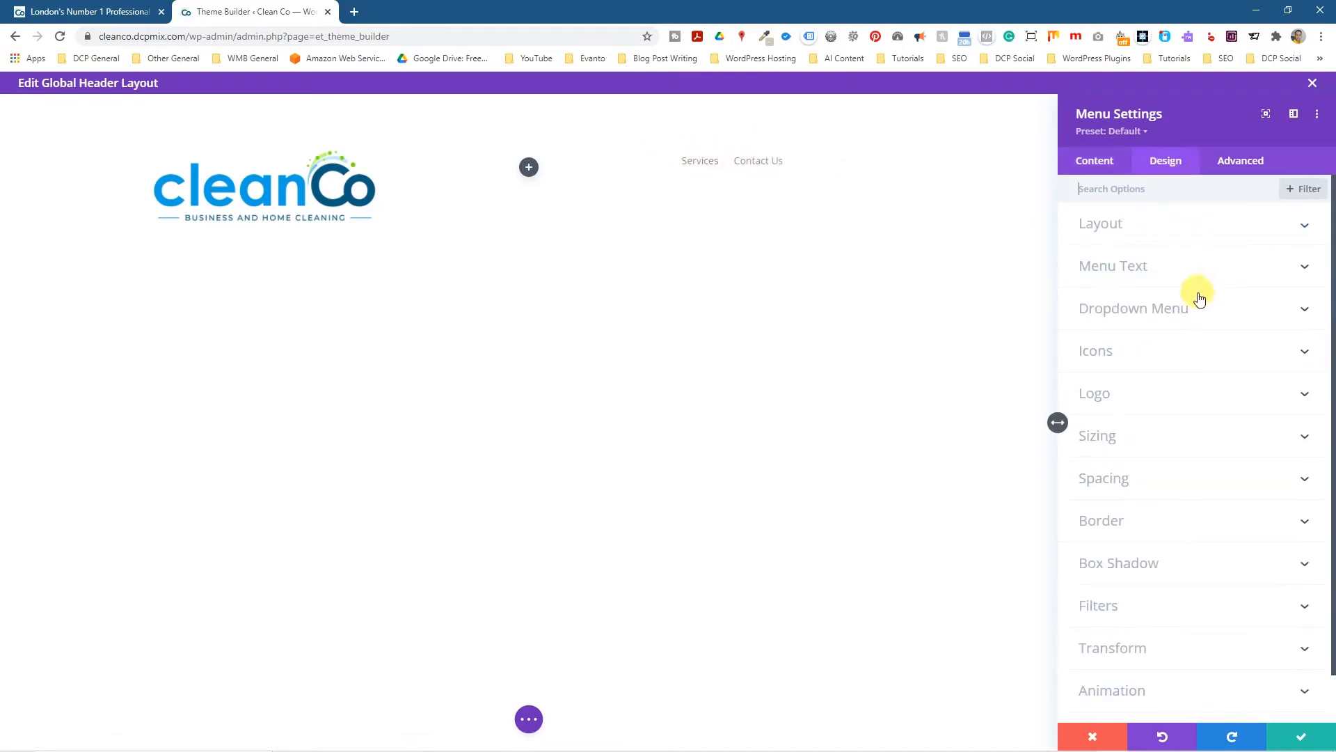
pyautogui.click(1098, 230)
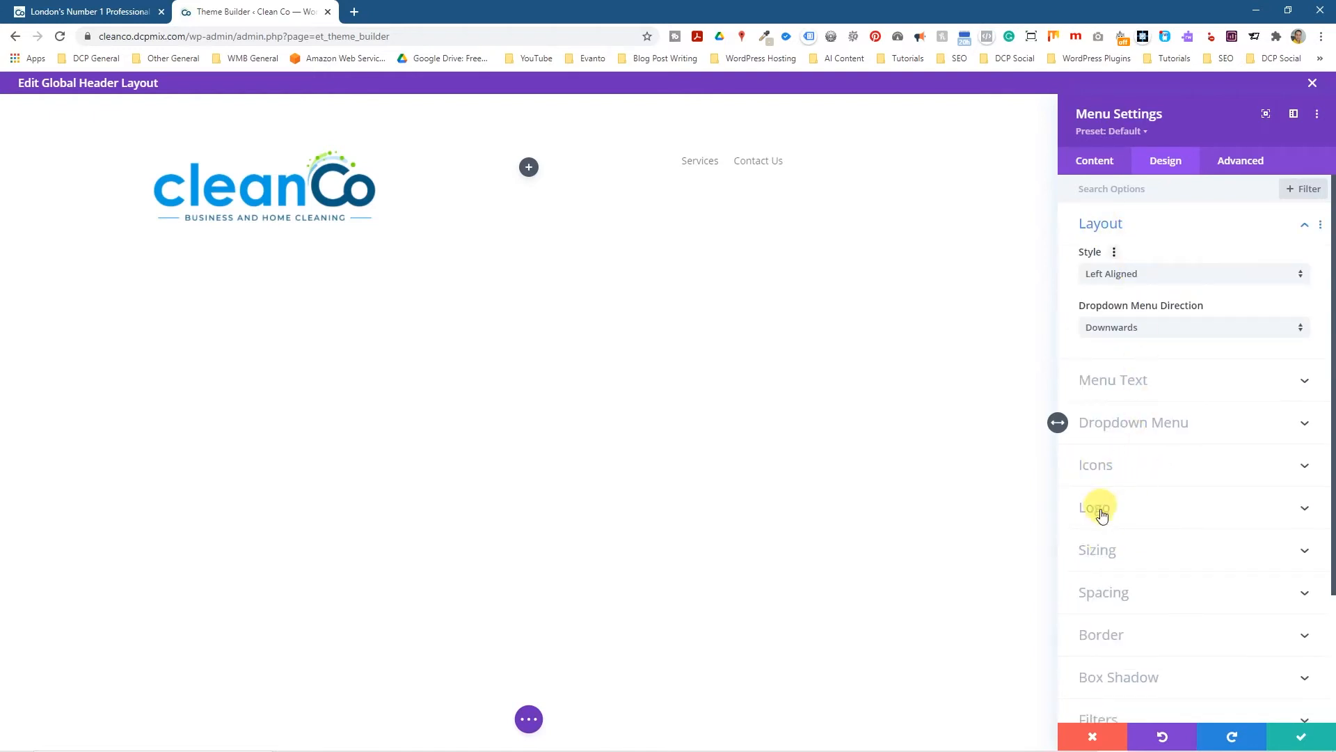
pyautogui.click(1092, 379)
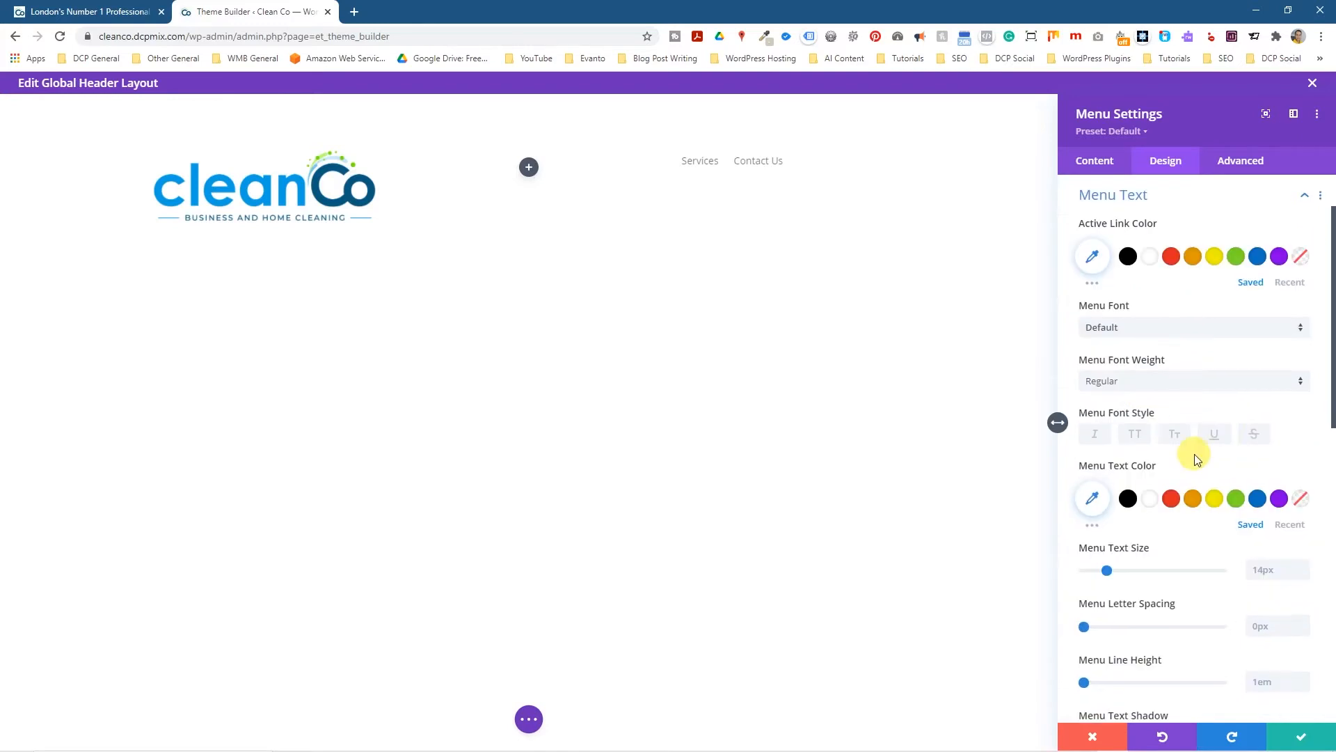
pyautogui.click(1140, 381)
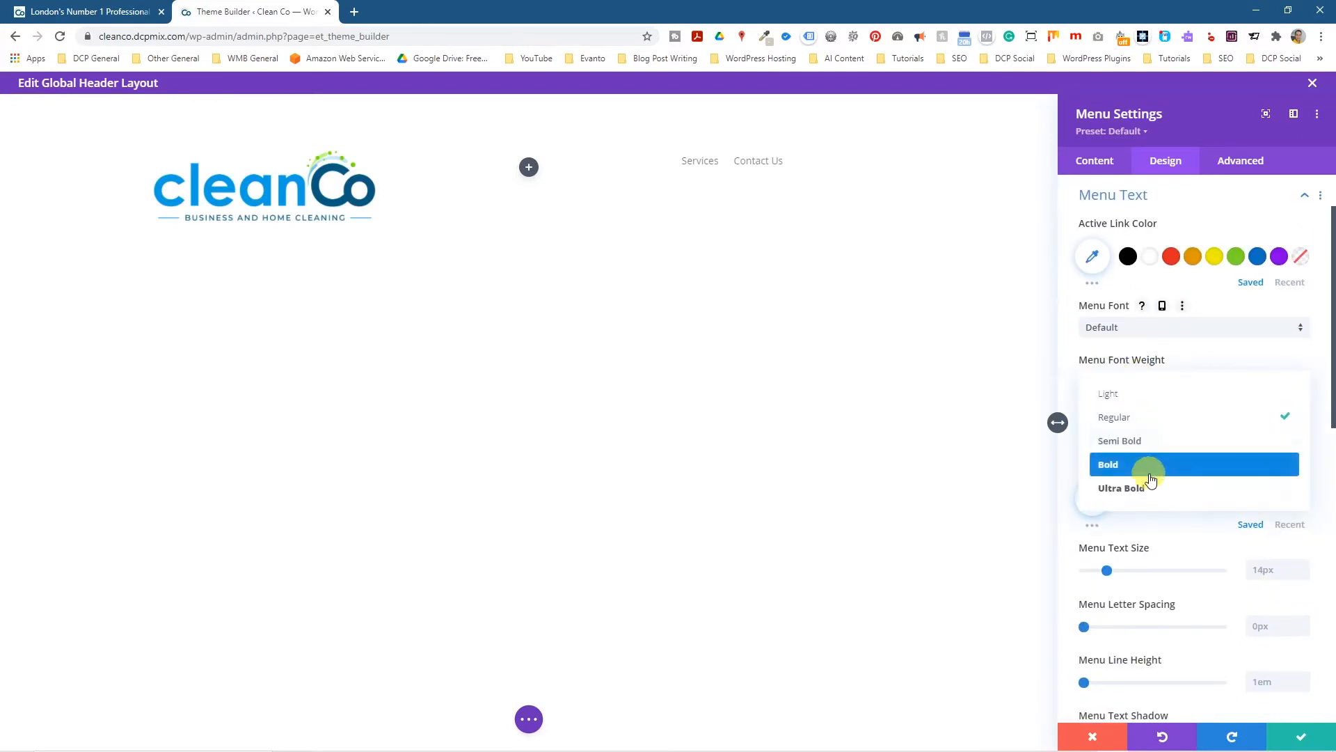
pyautogui.click(1147, 468)
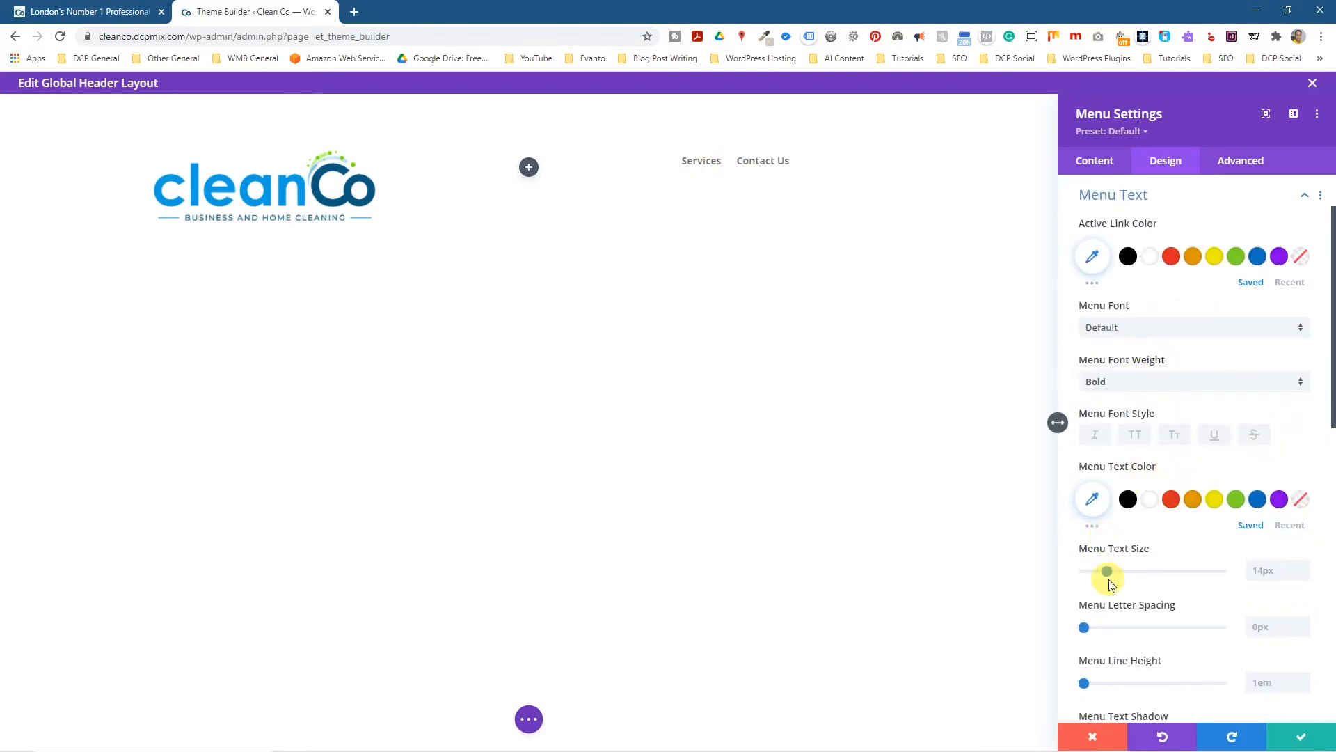
pyautogui.moveTo(1109, 571); pyautogui.dragTo(1176, 578)
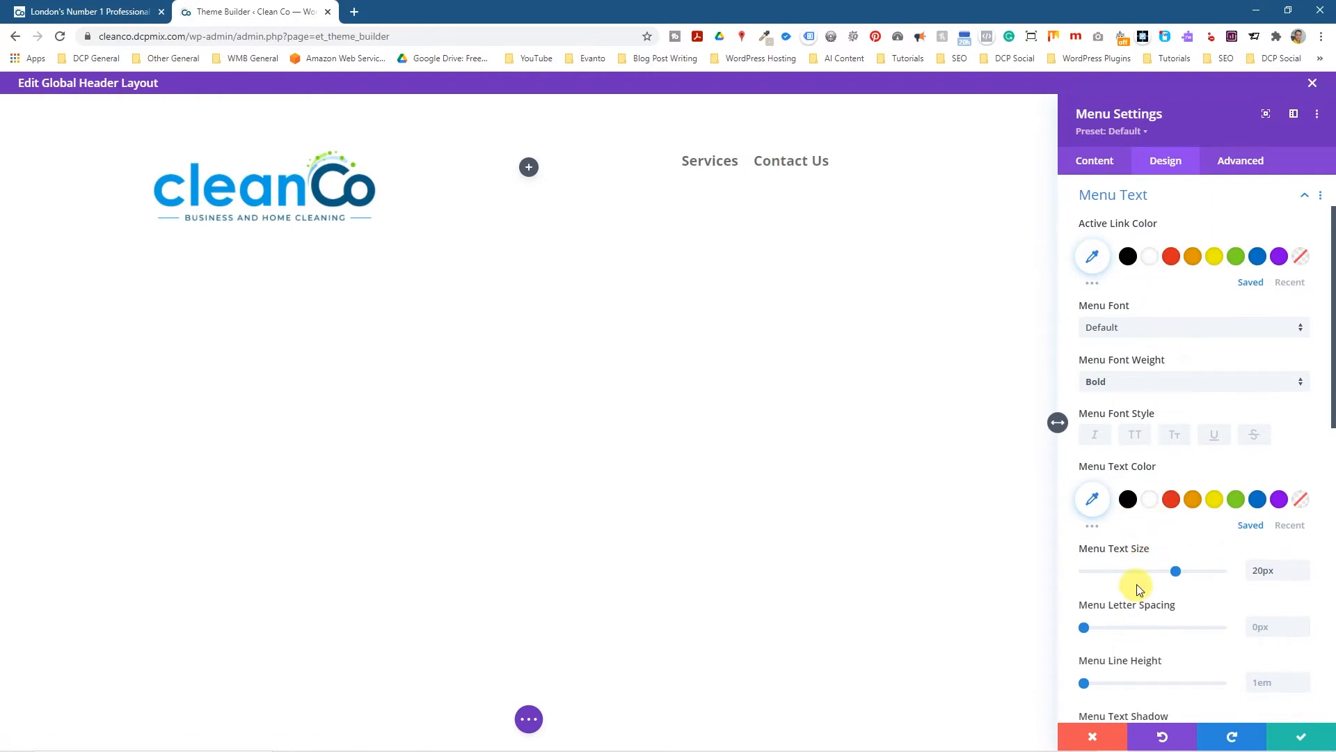
# Step: Set the Menu module's top margin to 56px to lower the links beside the logo
pyautogui.scroll(-6, 1136, 587)
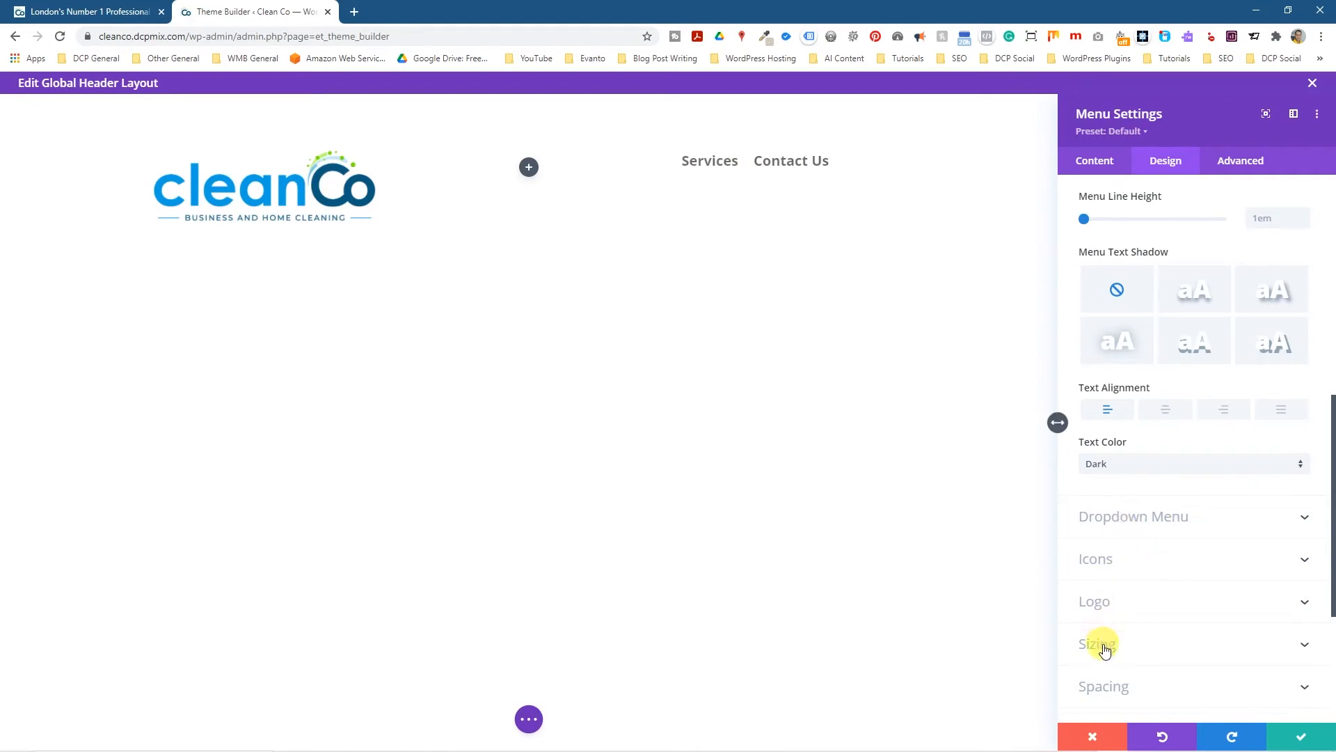
pyautogui.scroll(-4, 1112, 597)
pyautogui.click(1100, 427)
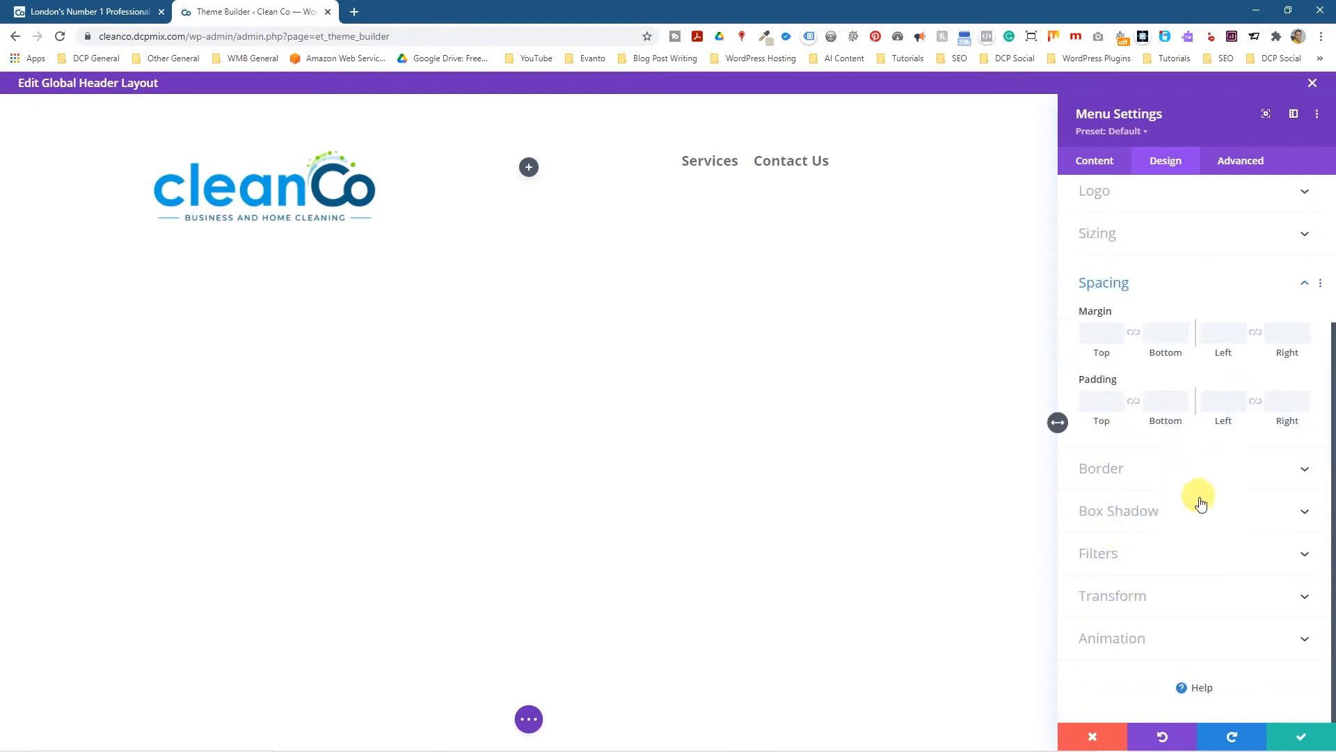
pyautogui.click(1095, 332)
pyautogui.moveTo(1098, 346); pyautogui.dragTo(1133, 354)
pyautogui.moveTo(1139, 353); pyautogui.dragTo(1143, 355)
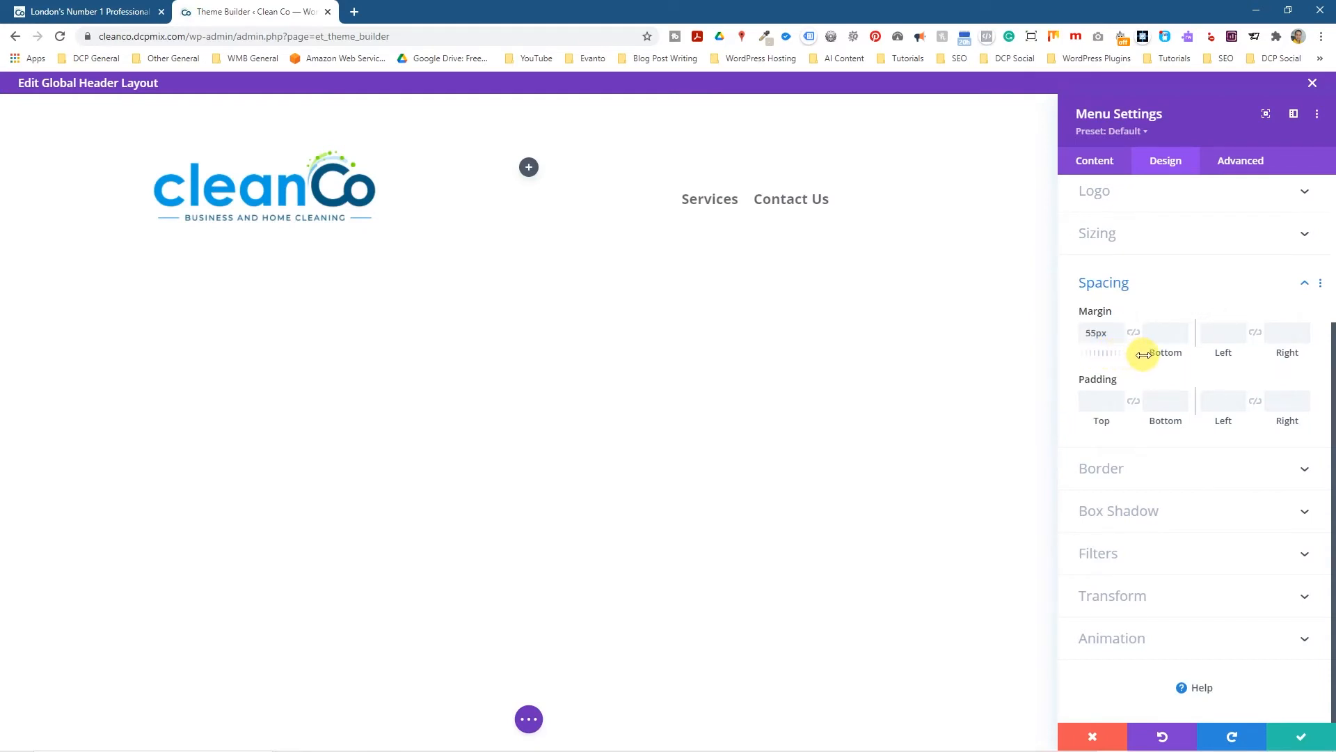
pyautogui.moveTo(1142, 355); pyautogui.dragTo(1147, 356)
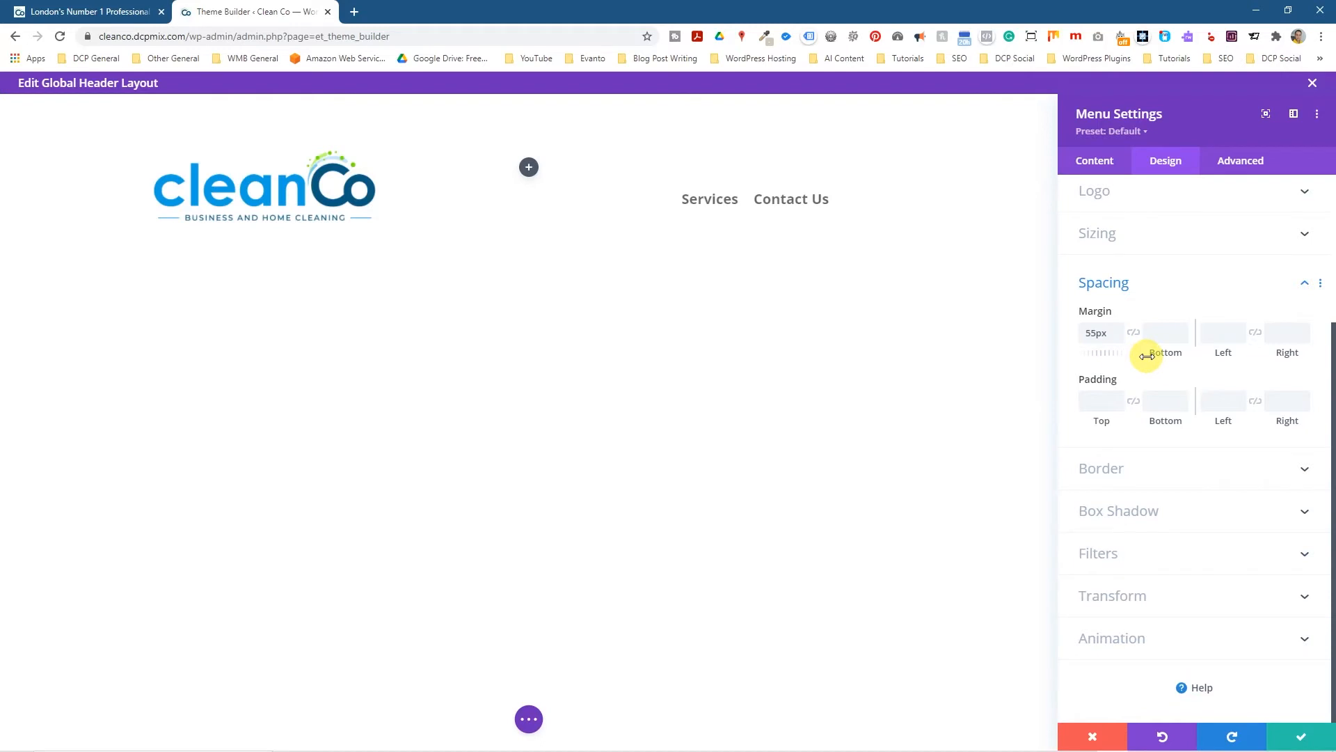
pyautogui.click(1117, 332)
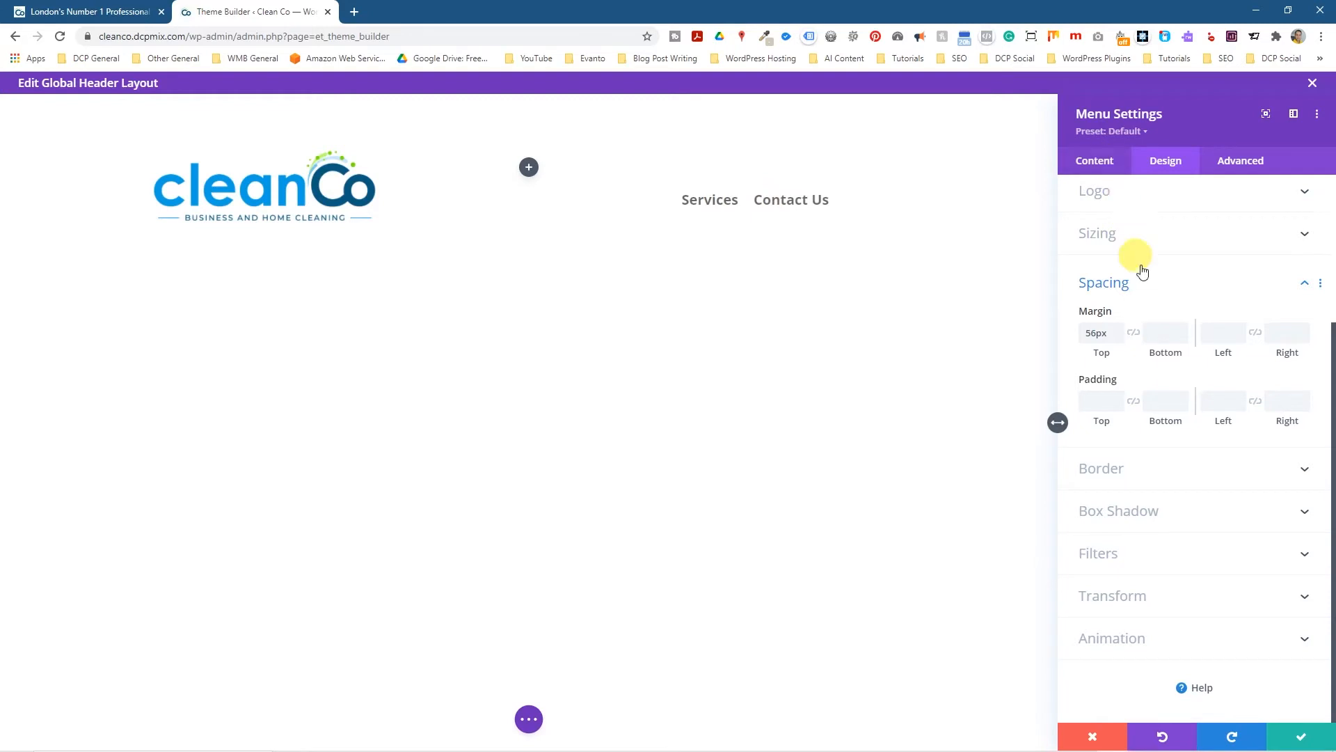
# Step: Set the menu's active link color and text color to the saved blue, and save the module settings
pyautogui.scroll(3, 1131, 285)
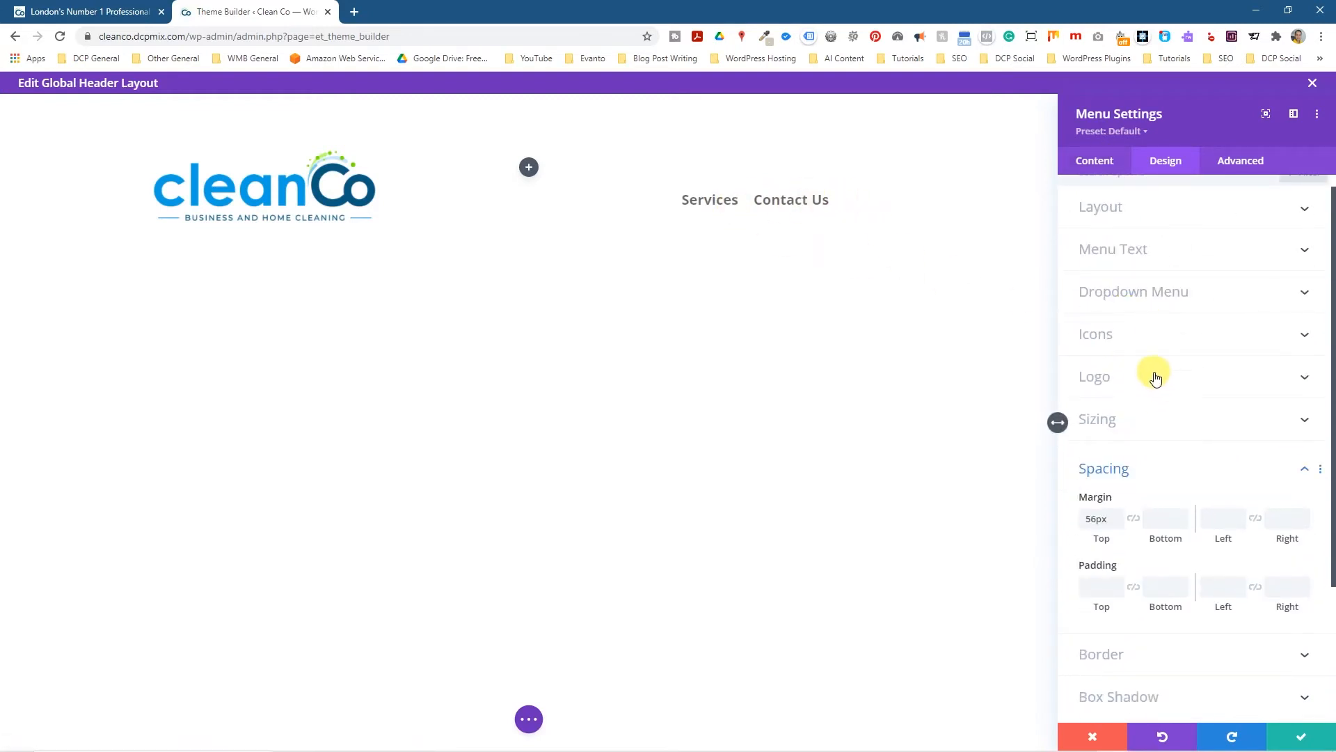
pyautogui.scroll(1, 1152, 373)
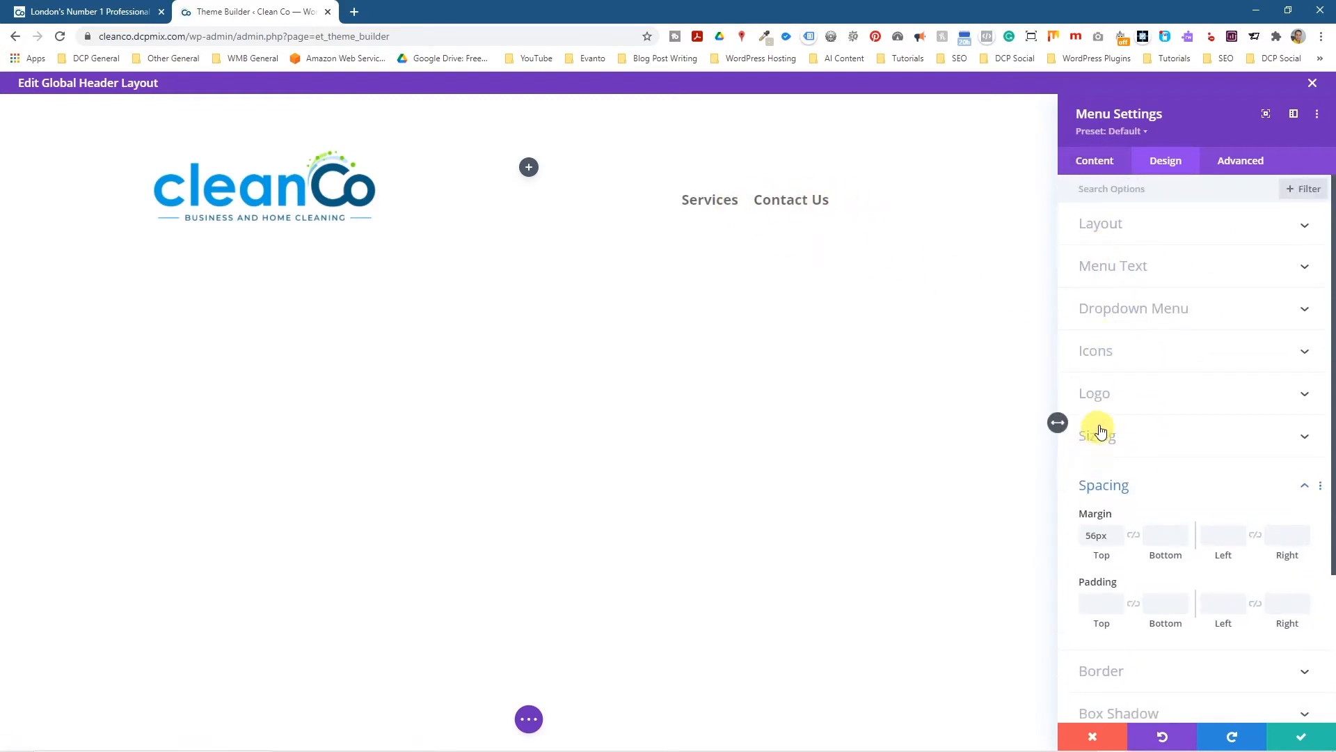
pyautogui.click(1108, 280)
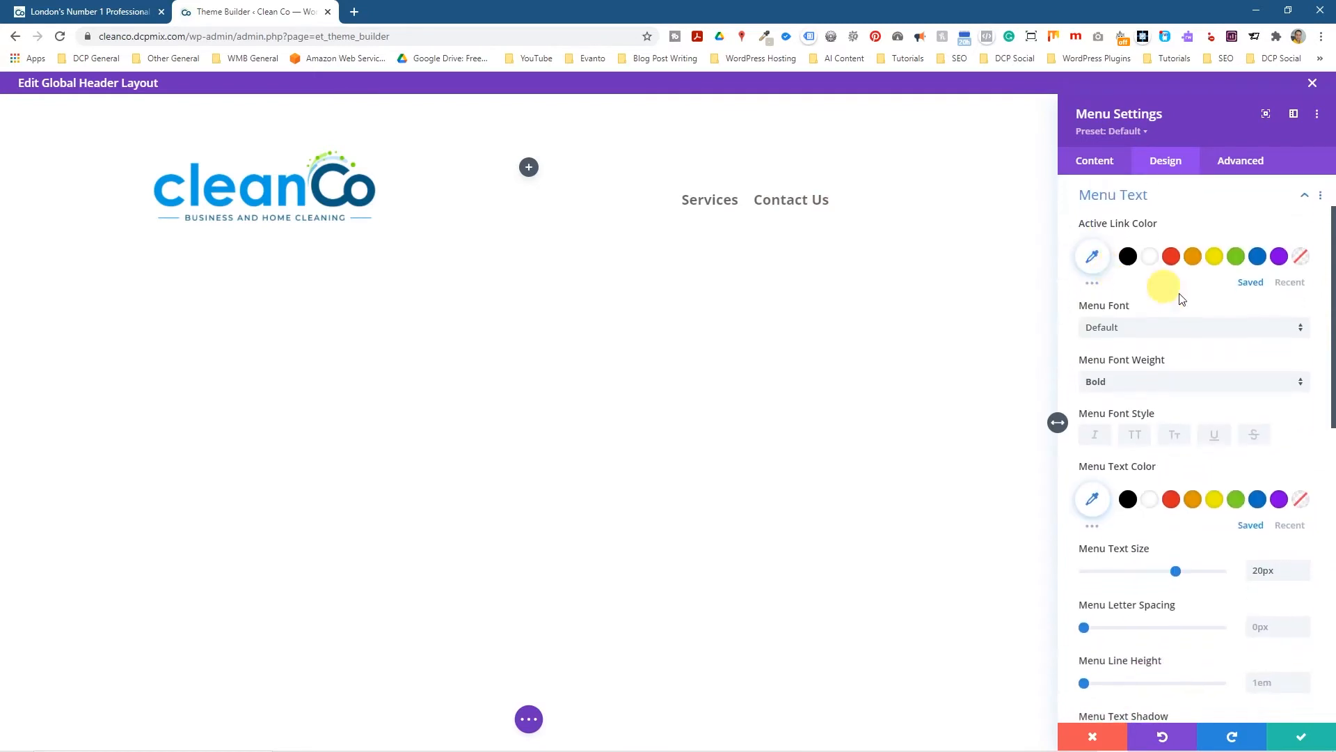
pyautogui.click(1257, 256)
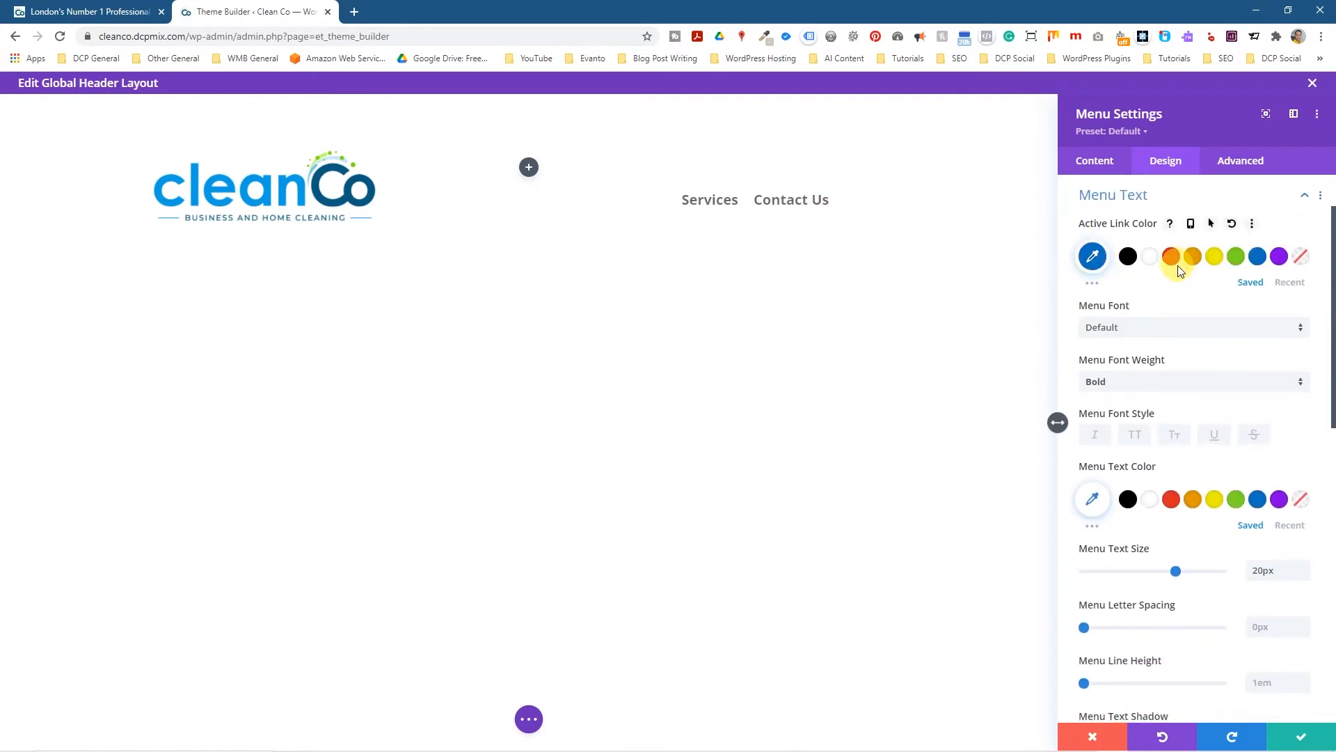
pyautogui.scroll(2, 1182, 272)
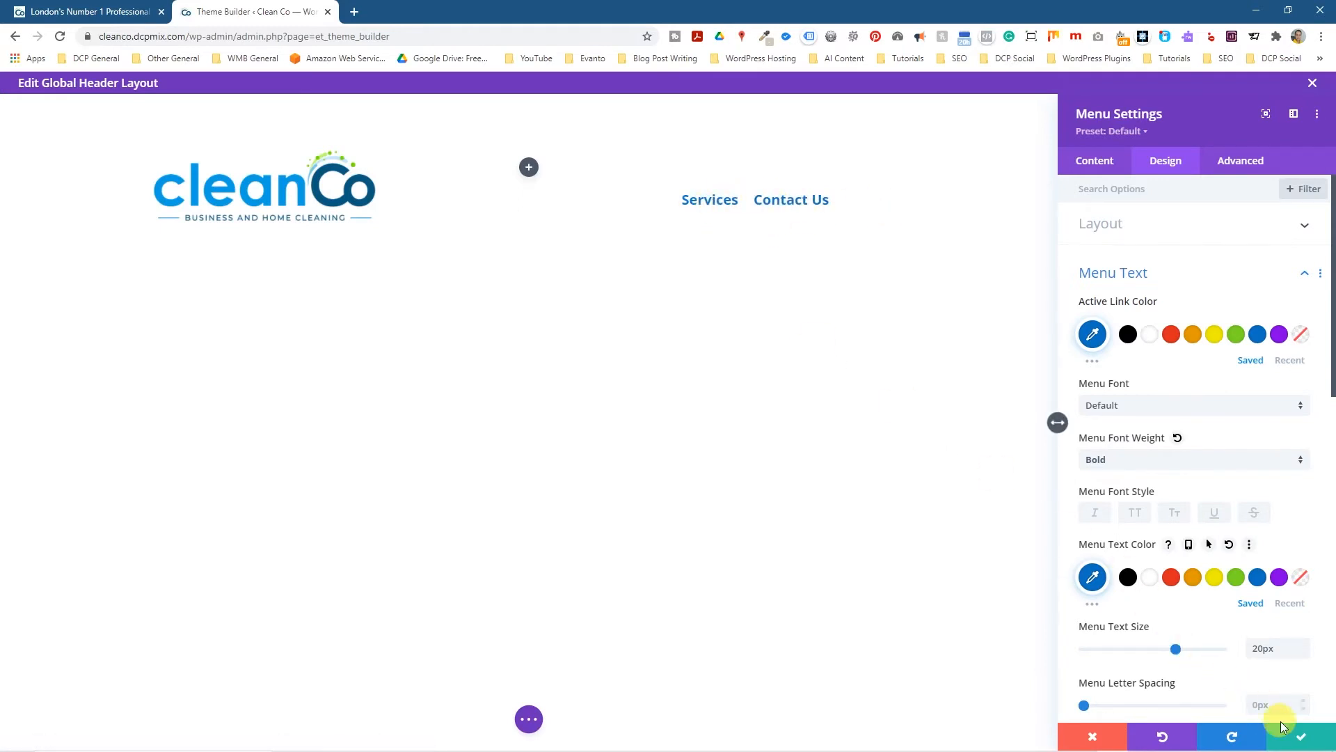
pyautogui.click(1306, 742)
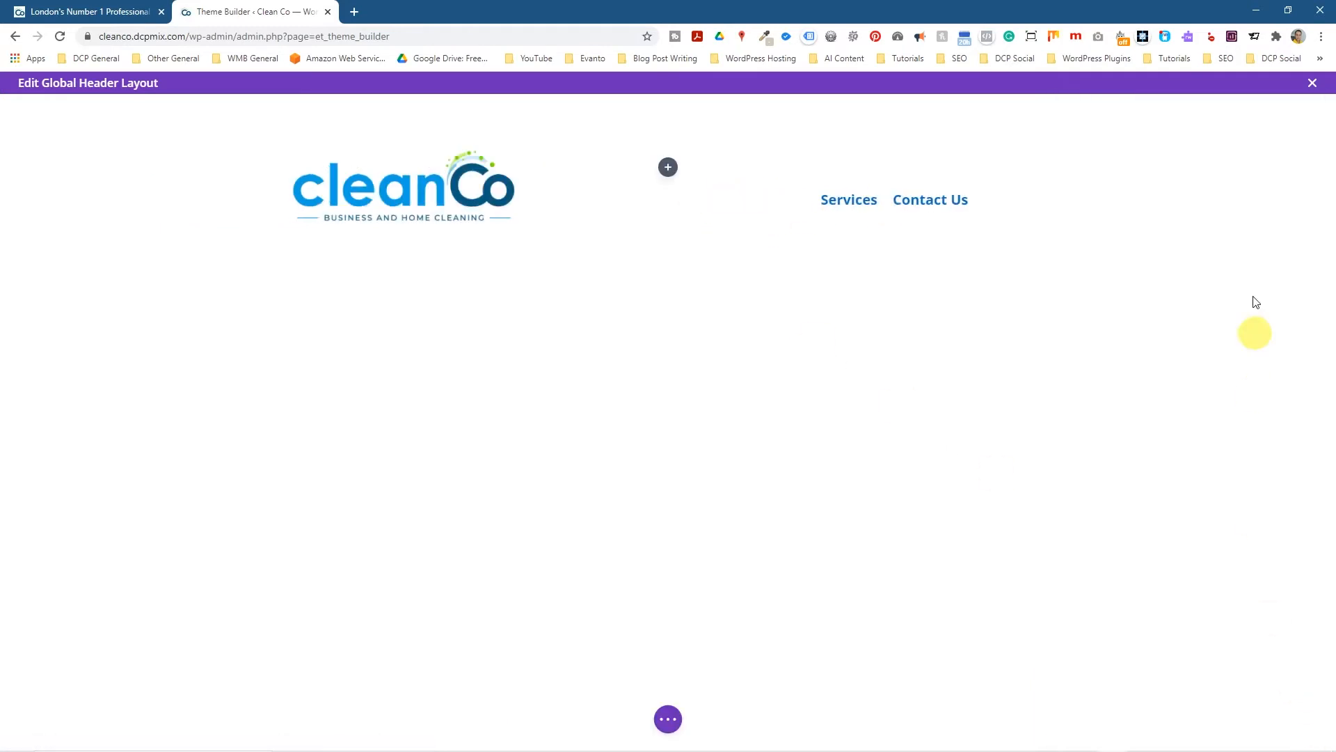
# Step: Save the global header and Theme Builder changes, and reload the live homepage to view the menu
pyautogui.click(668, 719)
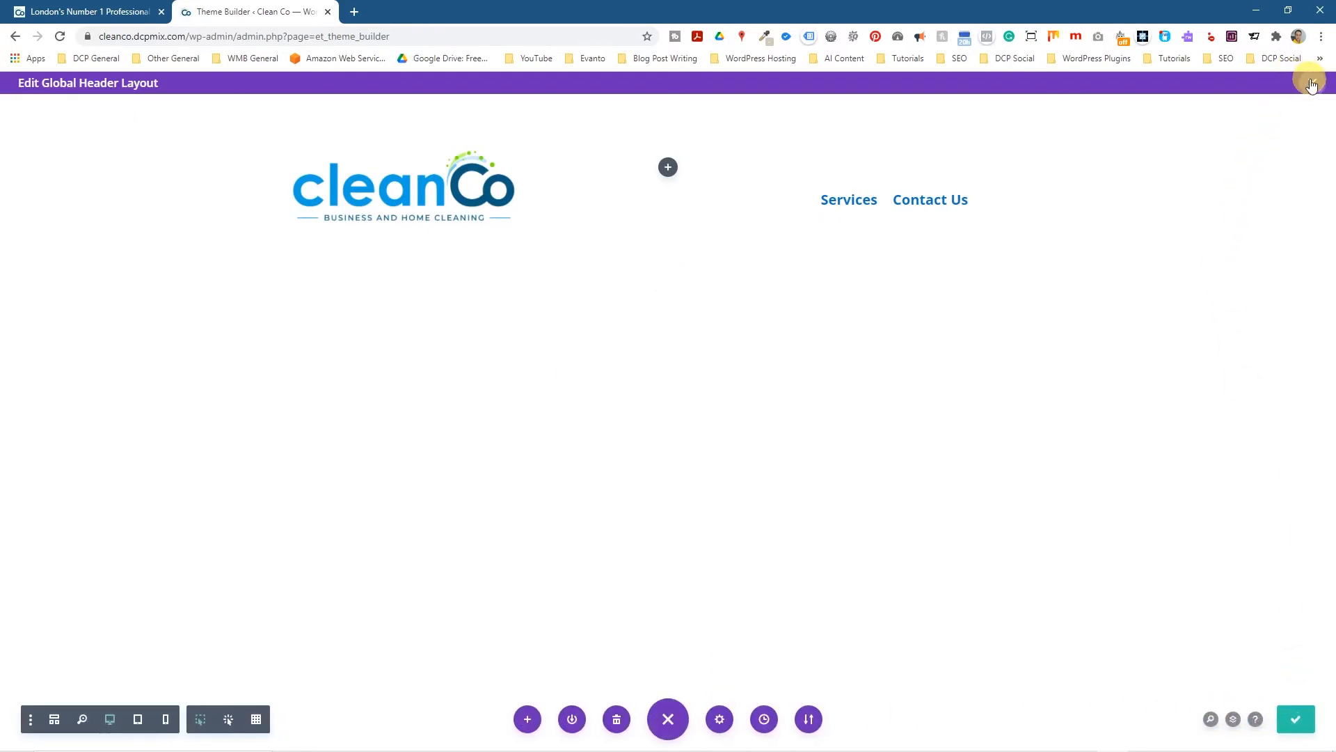
pyautogui.click(1311, 84)
pyautogui.click(223, 130)
pyautogui.click(85, 14)
pyautogui.click(61, 36)
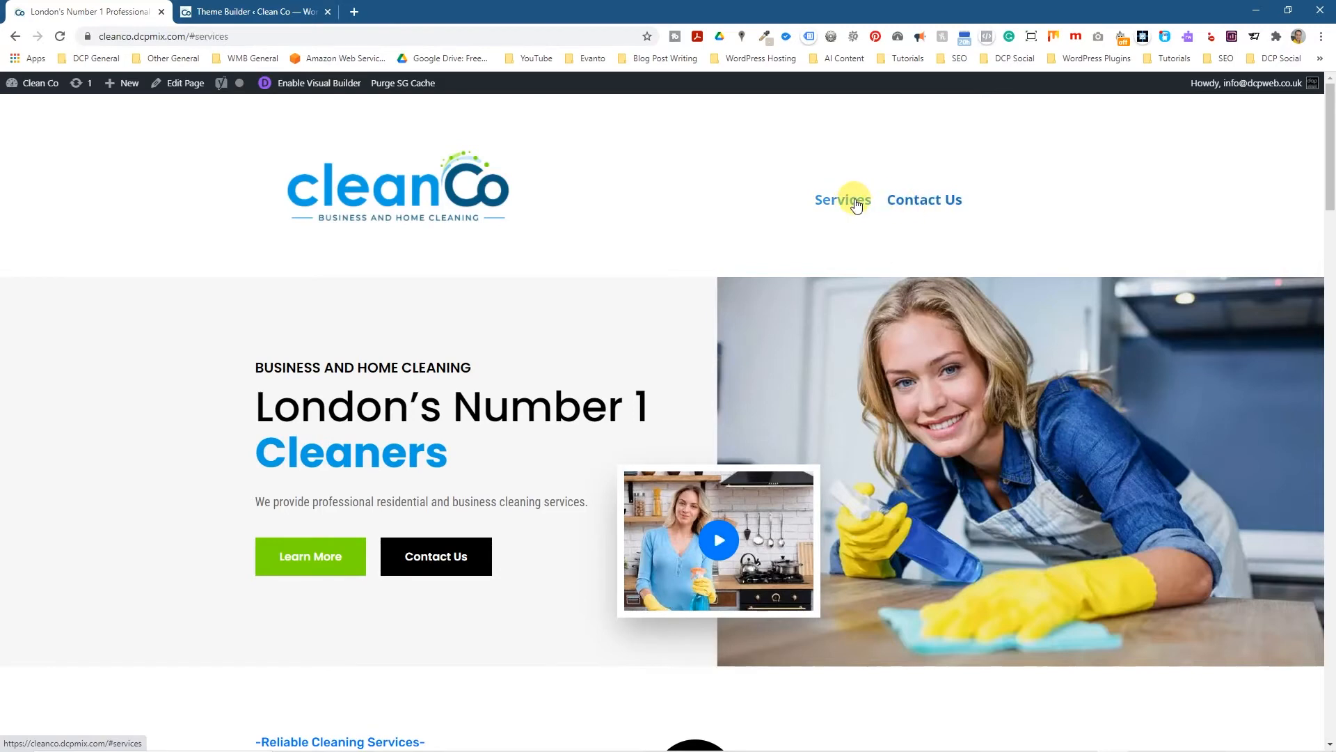
# Step: Reopen the global header layout for editing and check the menu's alignment with the logo on the live homepage
pyautogui.click(234, 14)
pyautogui.click(199, 263)
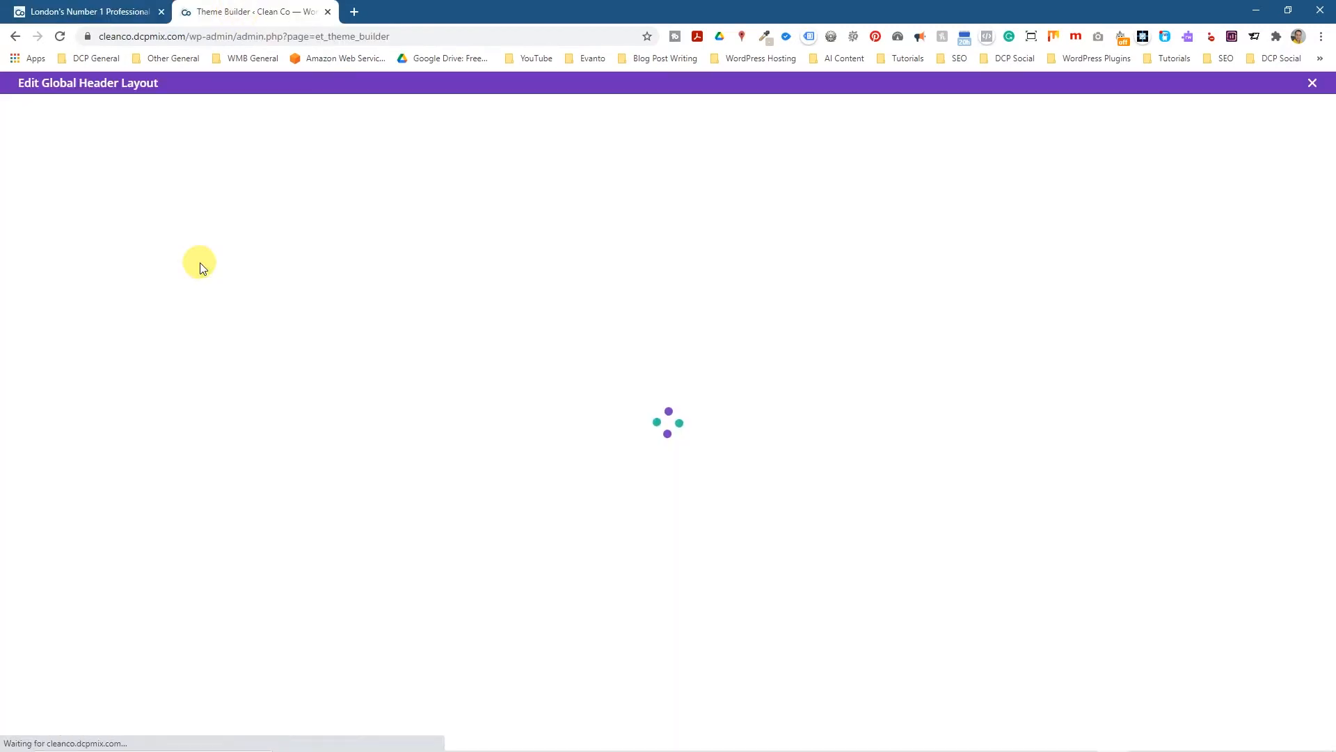
pyautogui.click(87, 12)
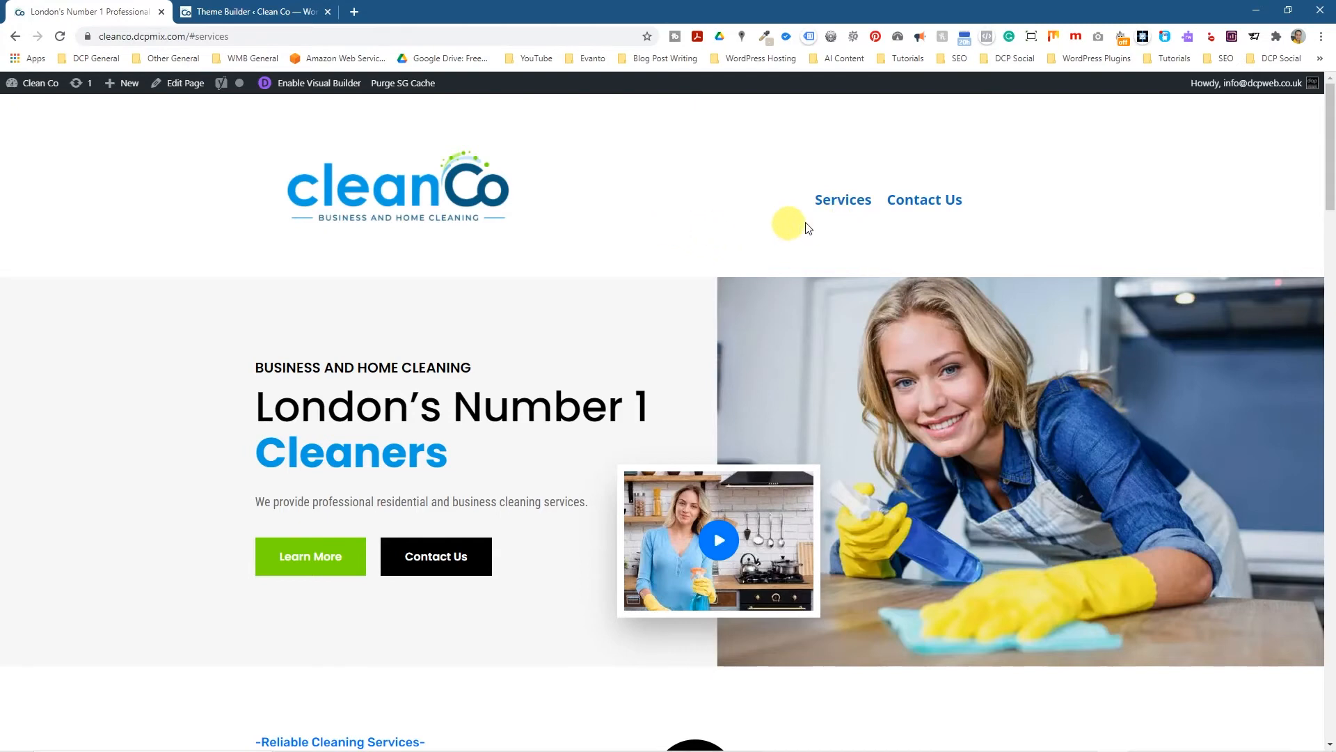
pyautogui.click(224, 17)
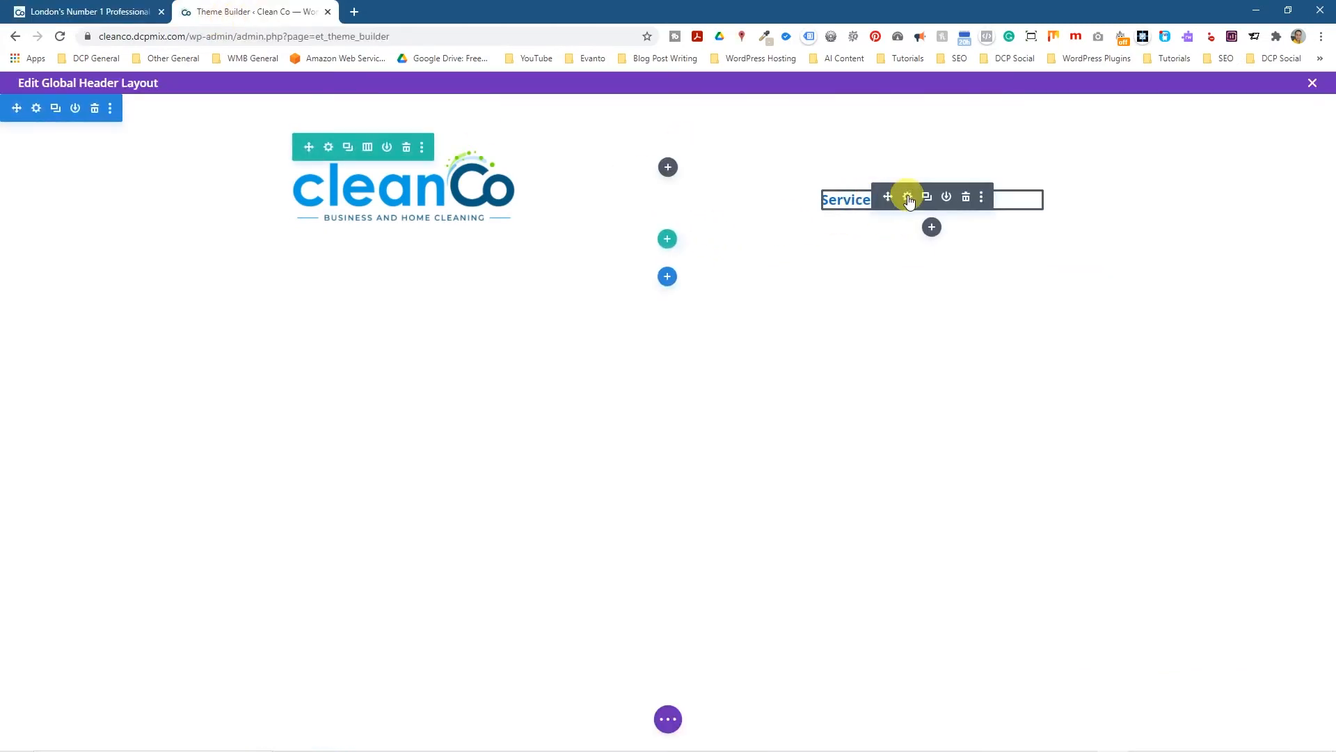
# Step: Set the Menu module's top margin to 70px and save its settings
pyautogui.click(907, 197)
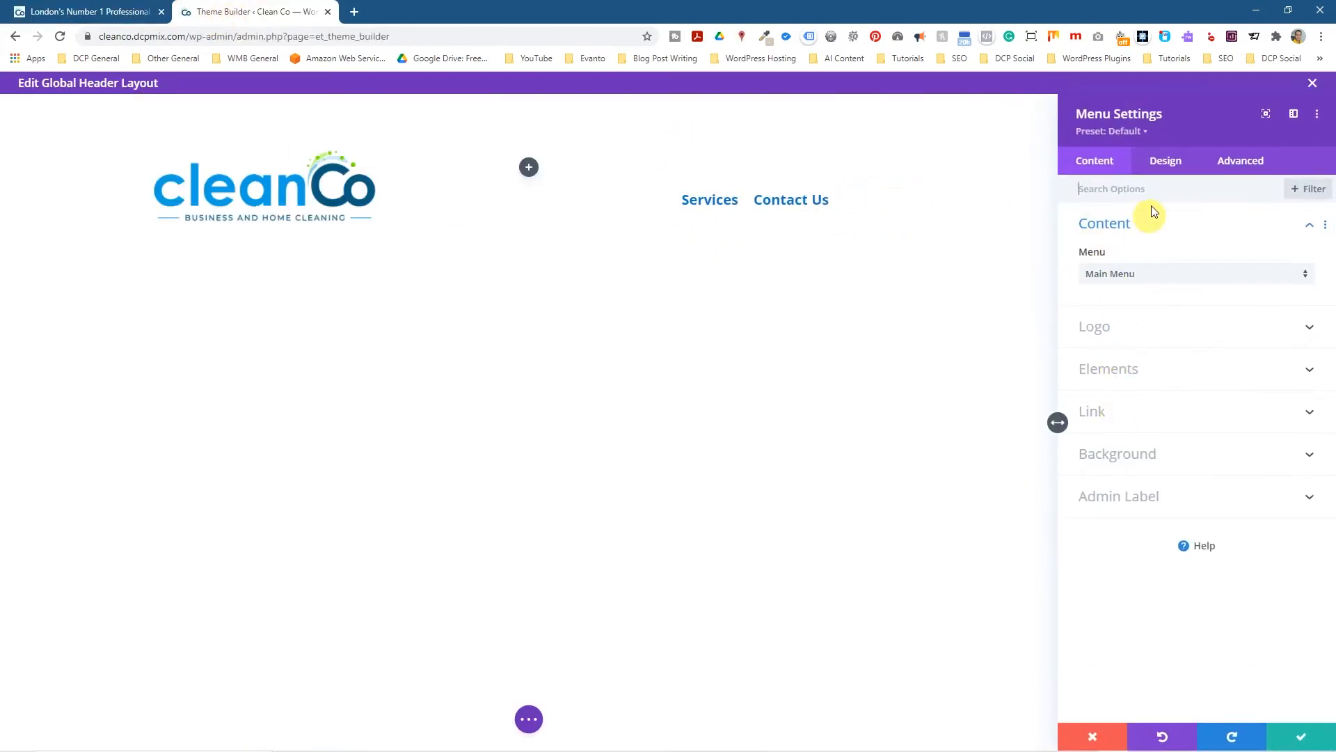
pyautogui.click(1166, 161)
pyautogui.click(1108, 479)
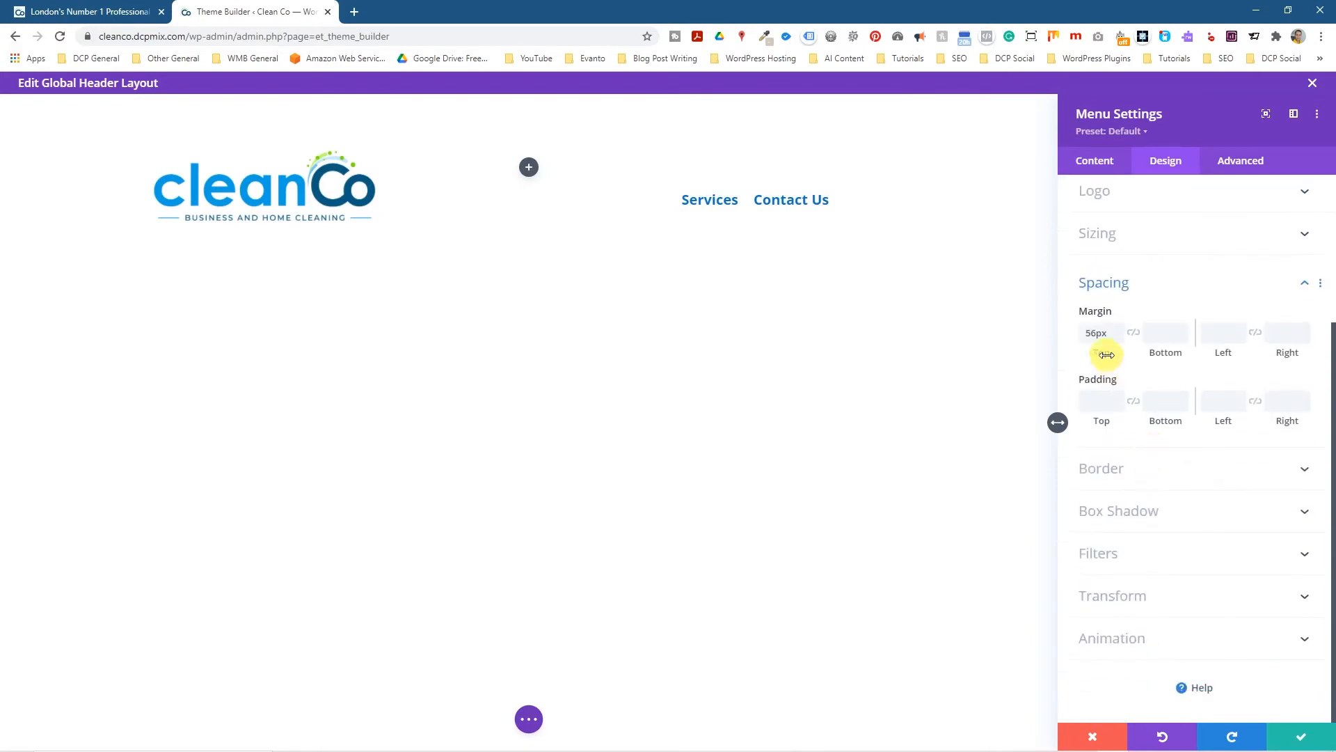
pyautogui.moveTo(1111, 354); pyautogui.dragTo(1126, 357)
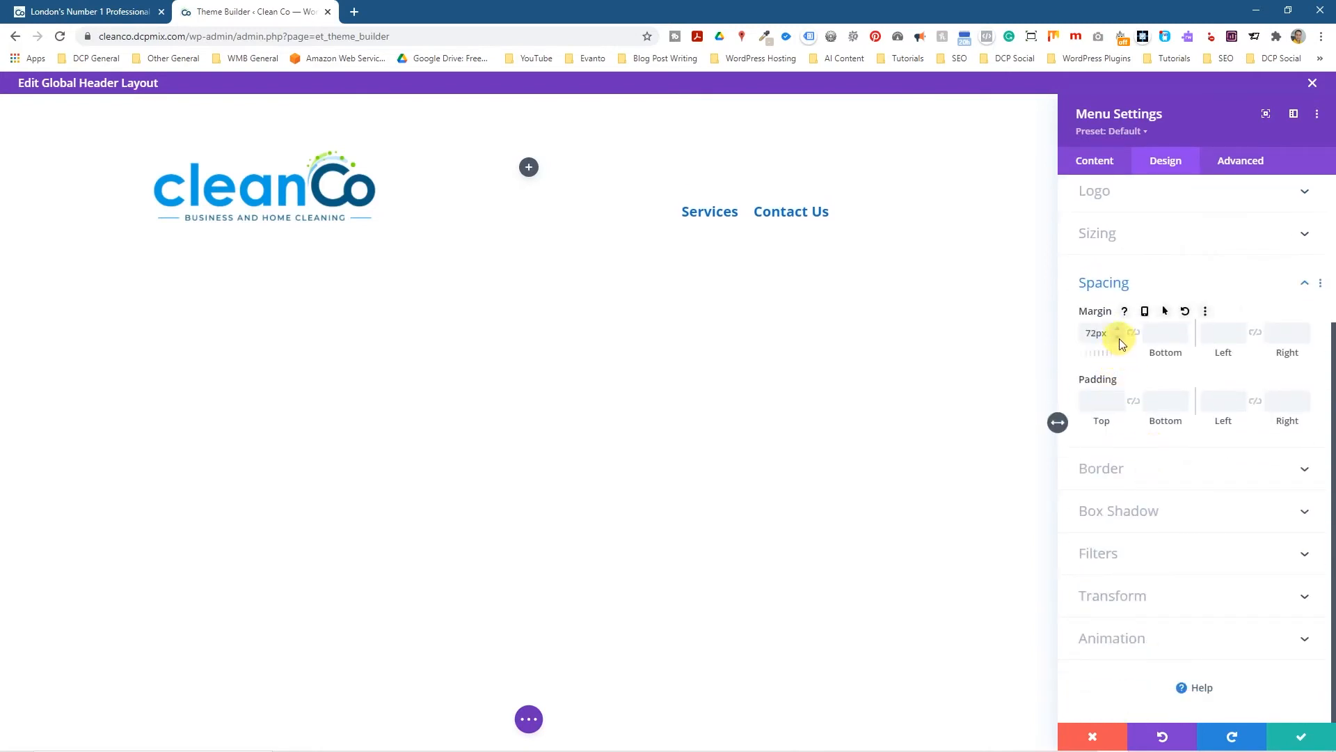
pyautogui.click(1119, 338)
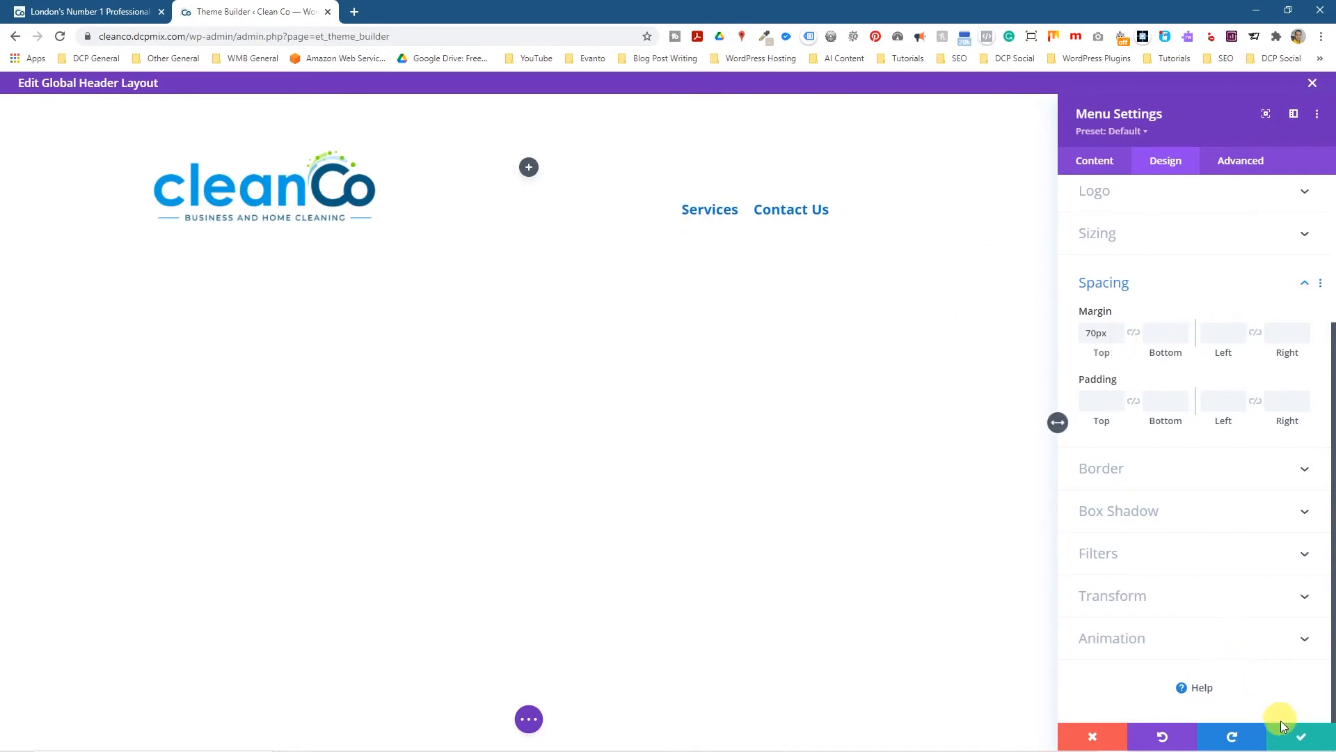
pyautogui.click(1296, 739)
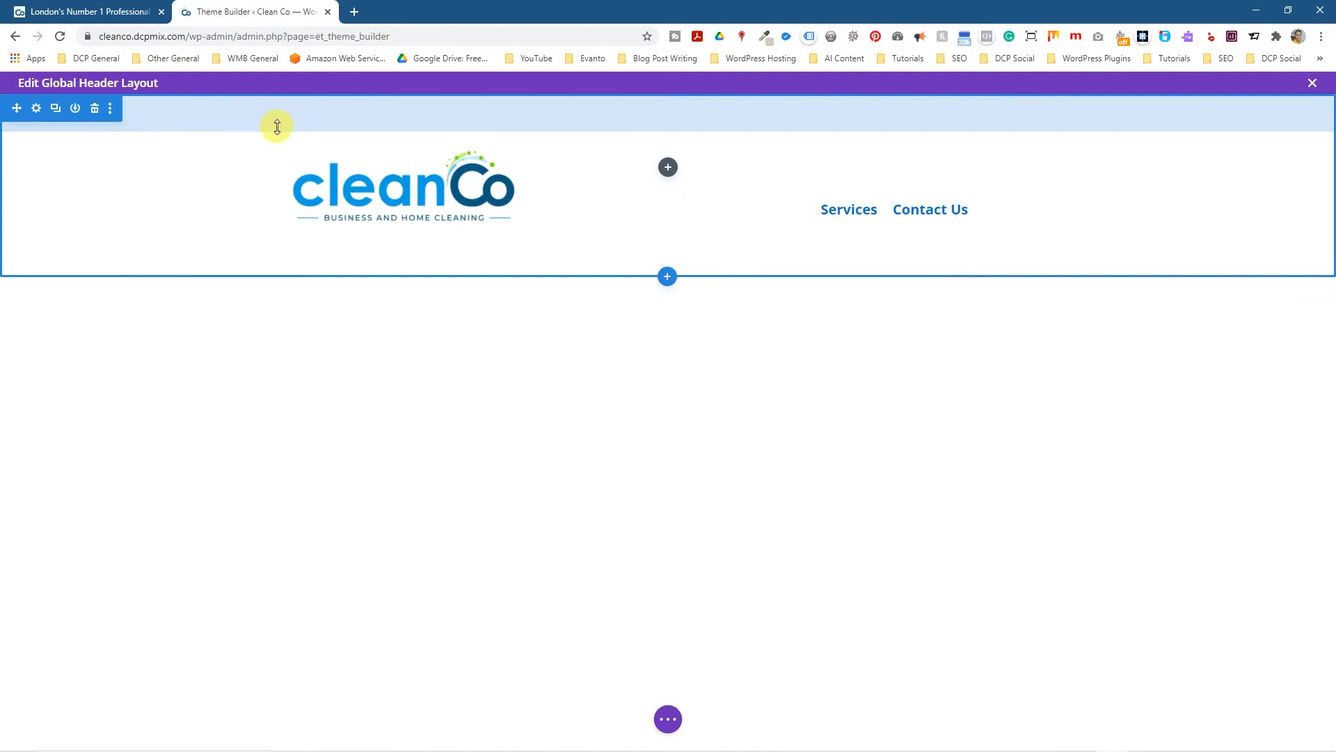
# Step: Remove the header section's top and bottom padding to make the header more compact
pyautogui.moveTo(277, 129); pyautogui.dragTo(270, 93)
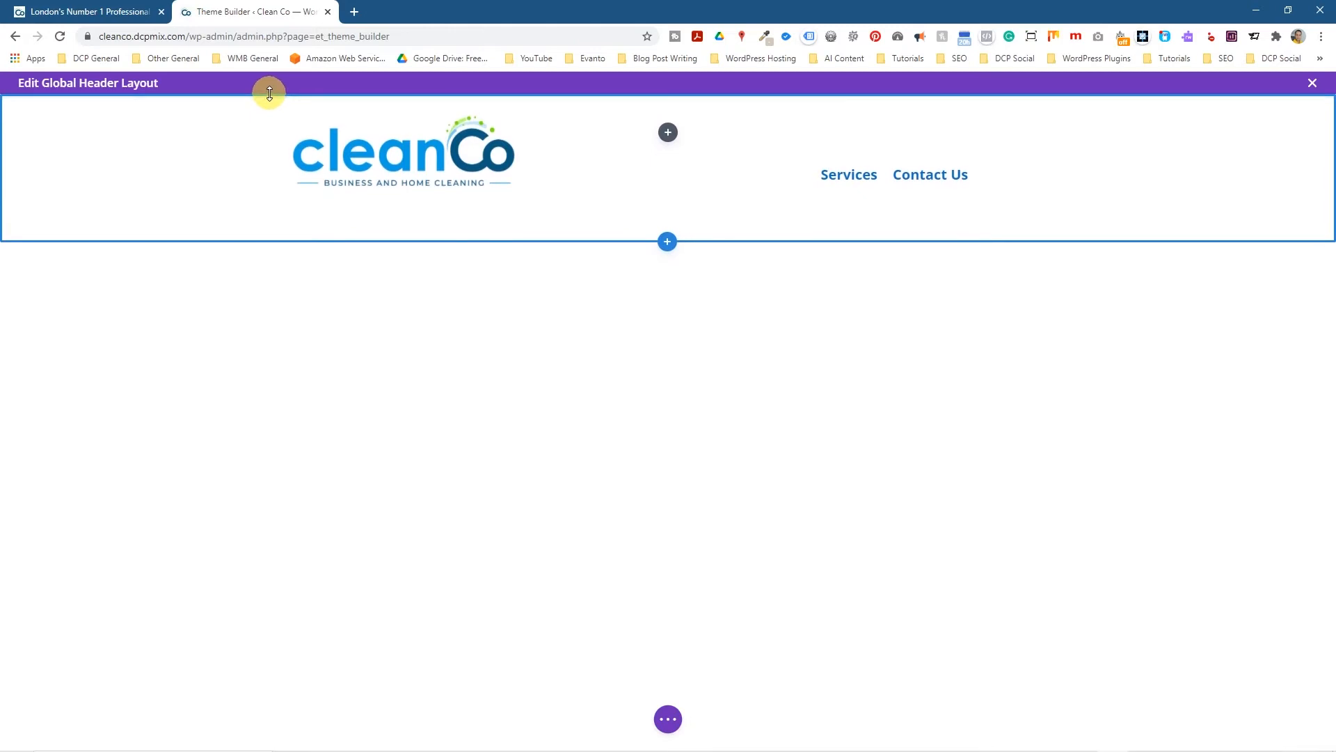
pyautogui.moveTo(256, 225); pyautogui.dragTo(247, 190)
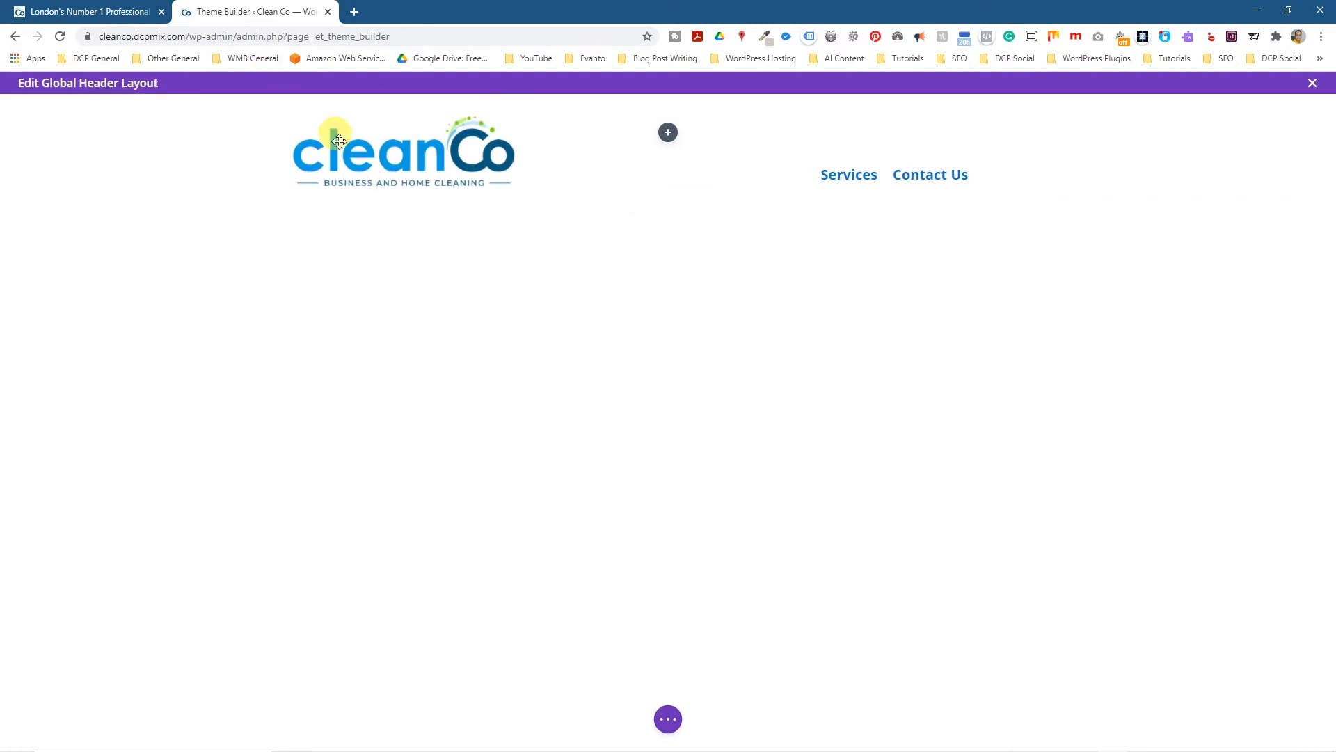
# Step: Save and exit the header layout, save the Theme Builder changes and check the header on the live homepage
pyautogui.click(1312, 84)
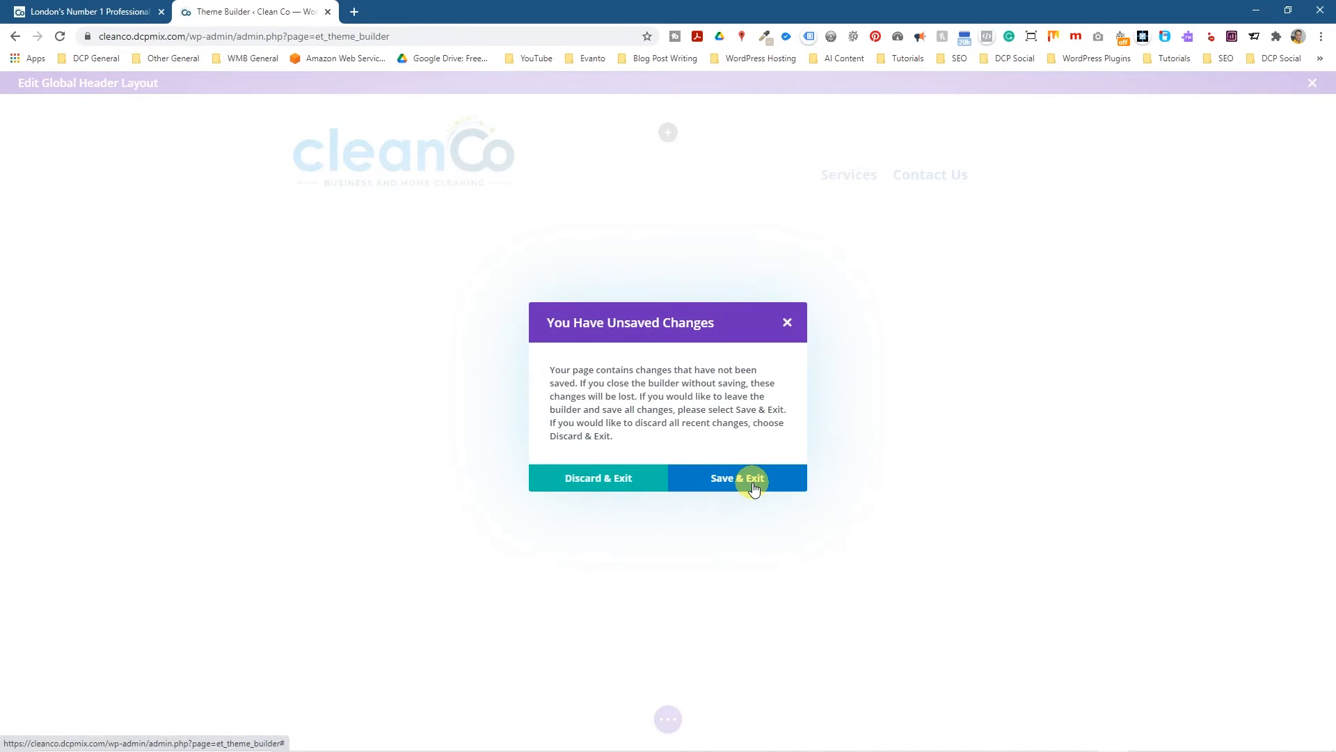
pyautogui.click(753, 486)
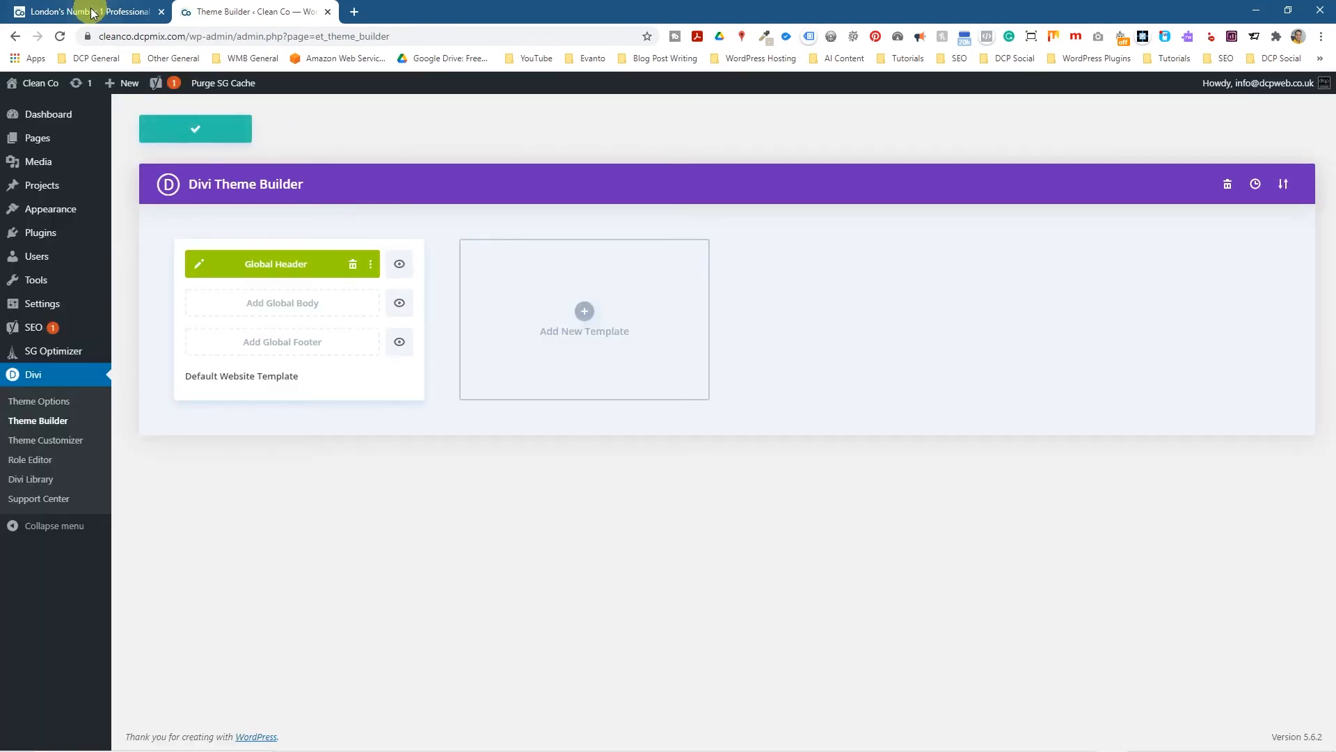
pyautogui.click(84, 12)
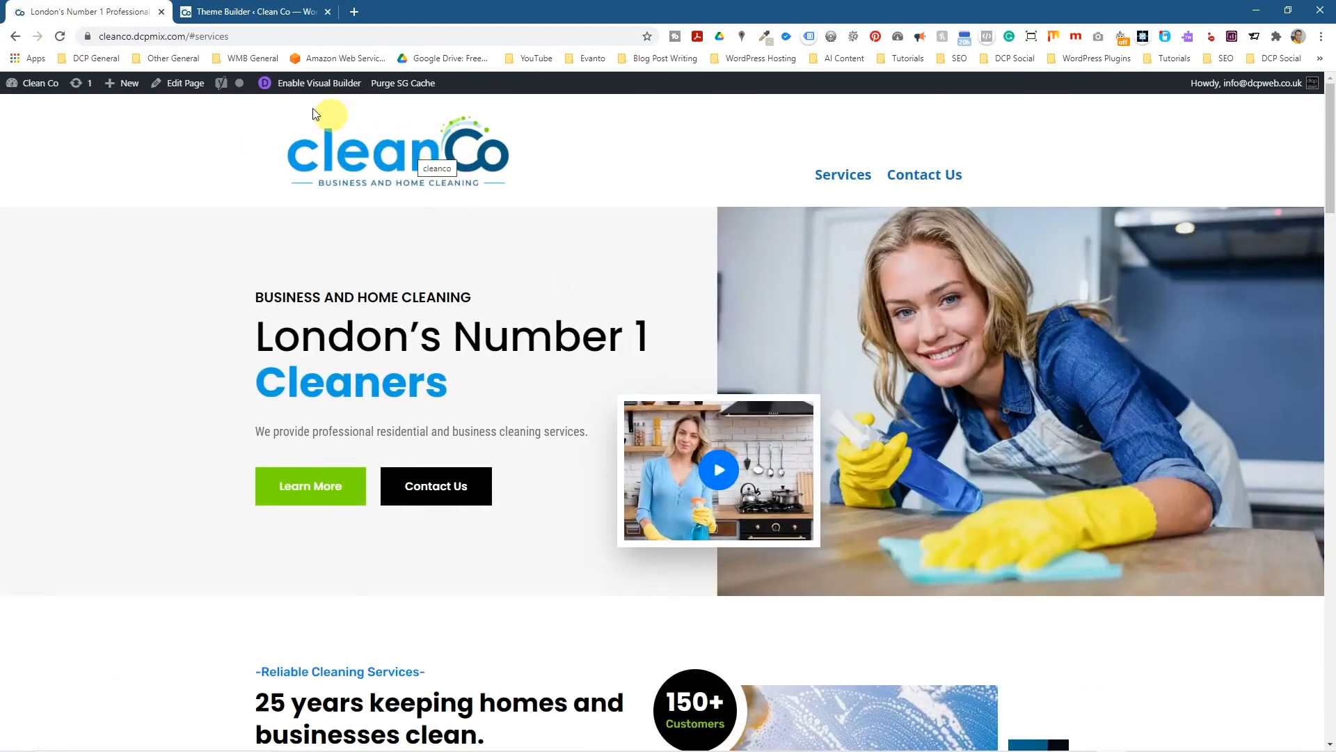
# Step: Reopen the global header layout for editing and open the logo image's animation options
pyautogui.click(234, 11)
pyautogui.click(200, 264)
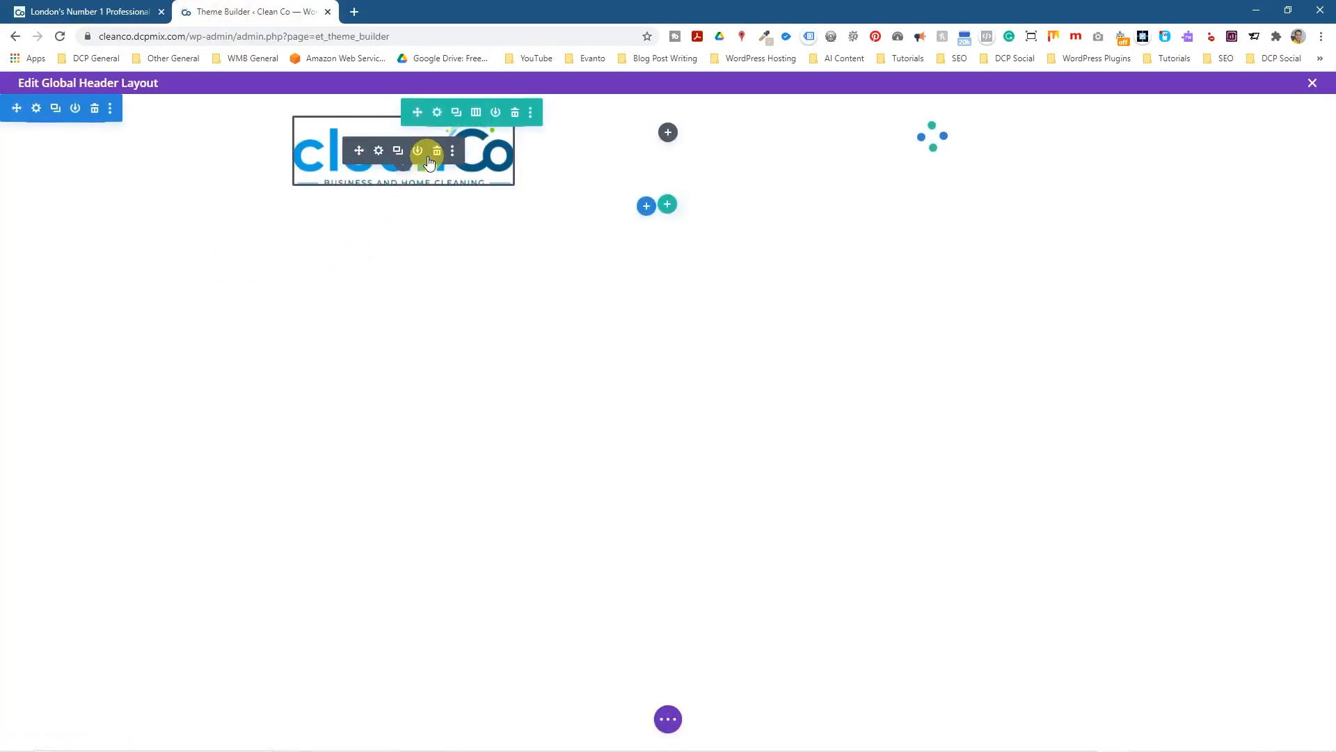
pyautogui.click(376, 154)
pyautogui.click(1148, 165)
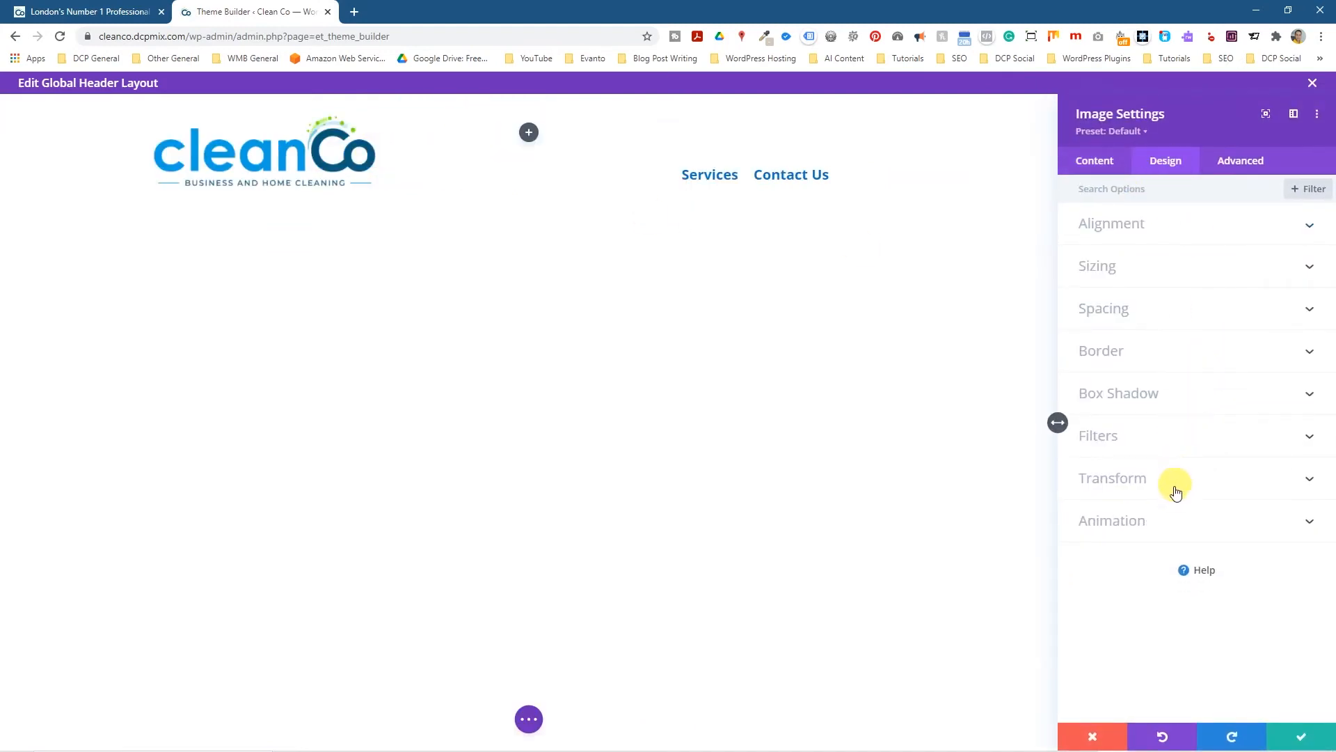
pyautogui.click(1112, 518)
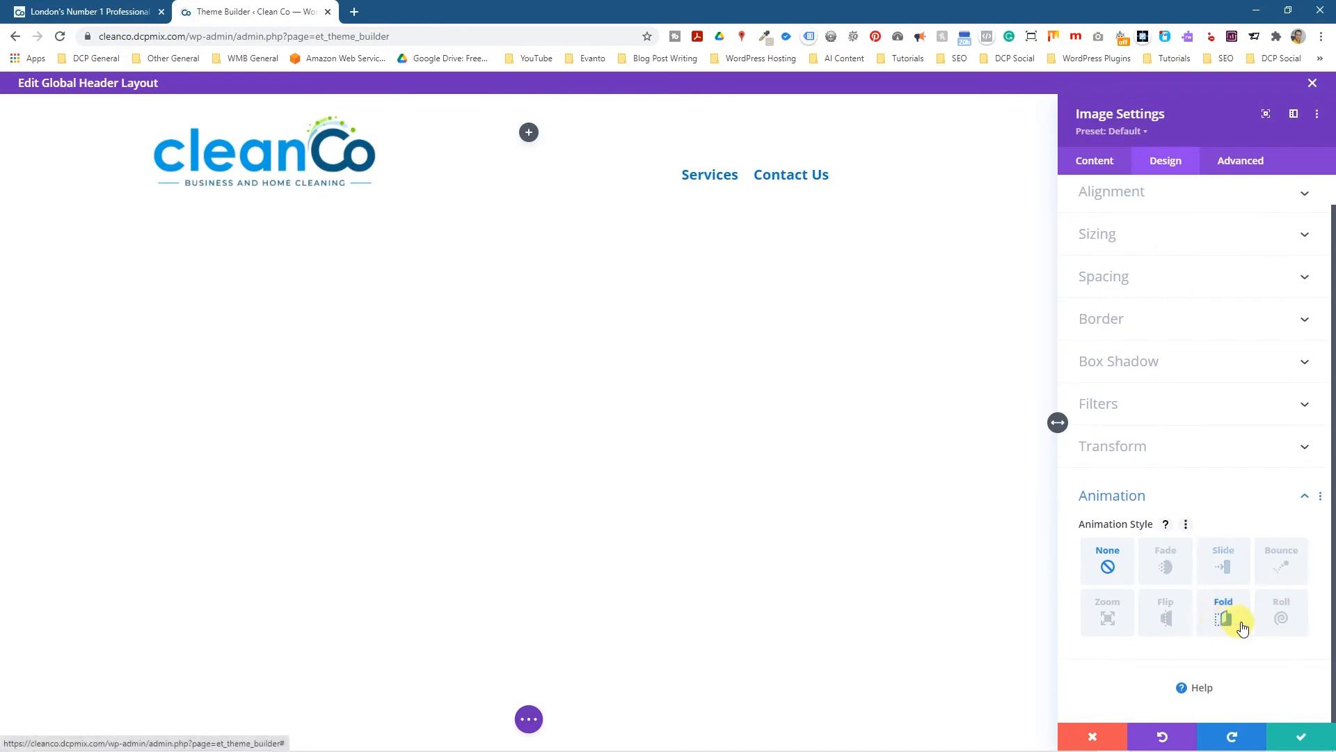
# Step: Try the Bounce, Fold and Flip animation styles on the logo image
pyautogui.click(1284, 558)
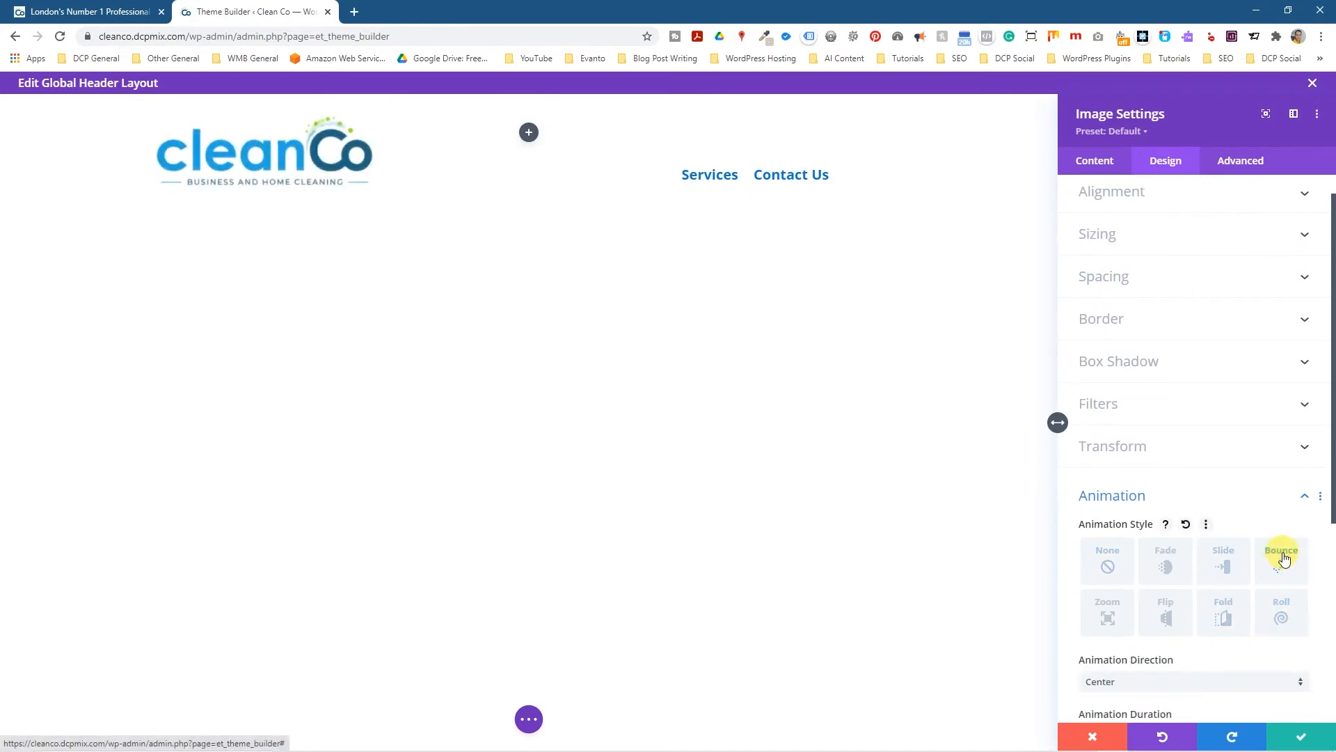
pyautogui.click(1230, 618)
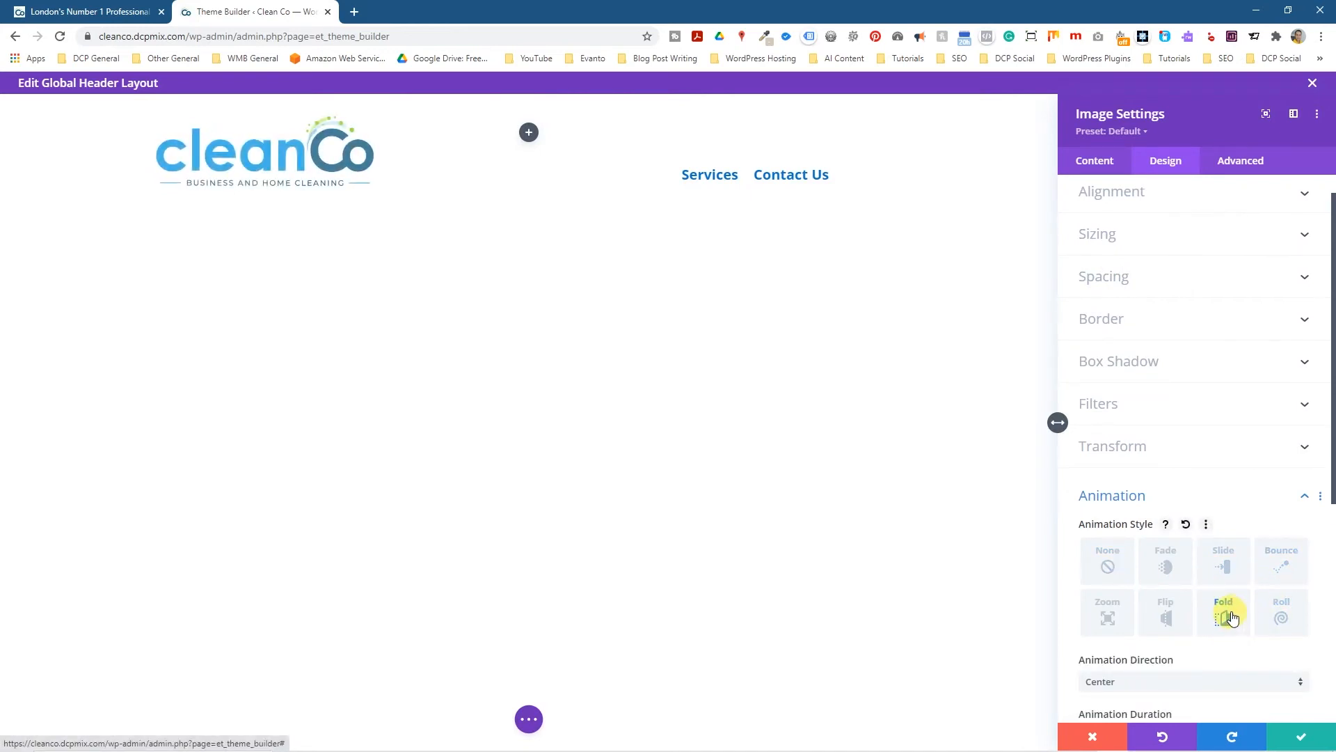
pyautogui.click(1175, 616)
# Step: Apply a Slide animation with direction Right to the logo image and save its settings
pyautogui.click(1232, 561)
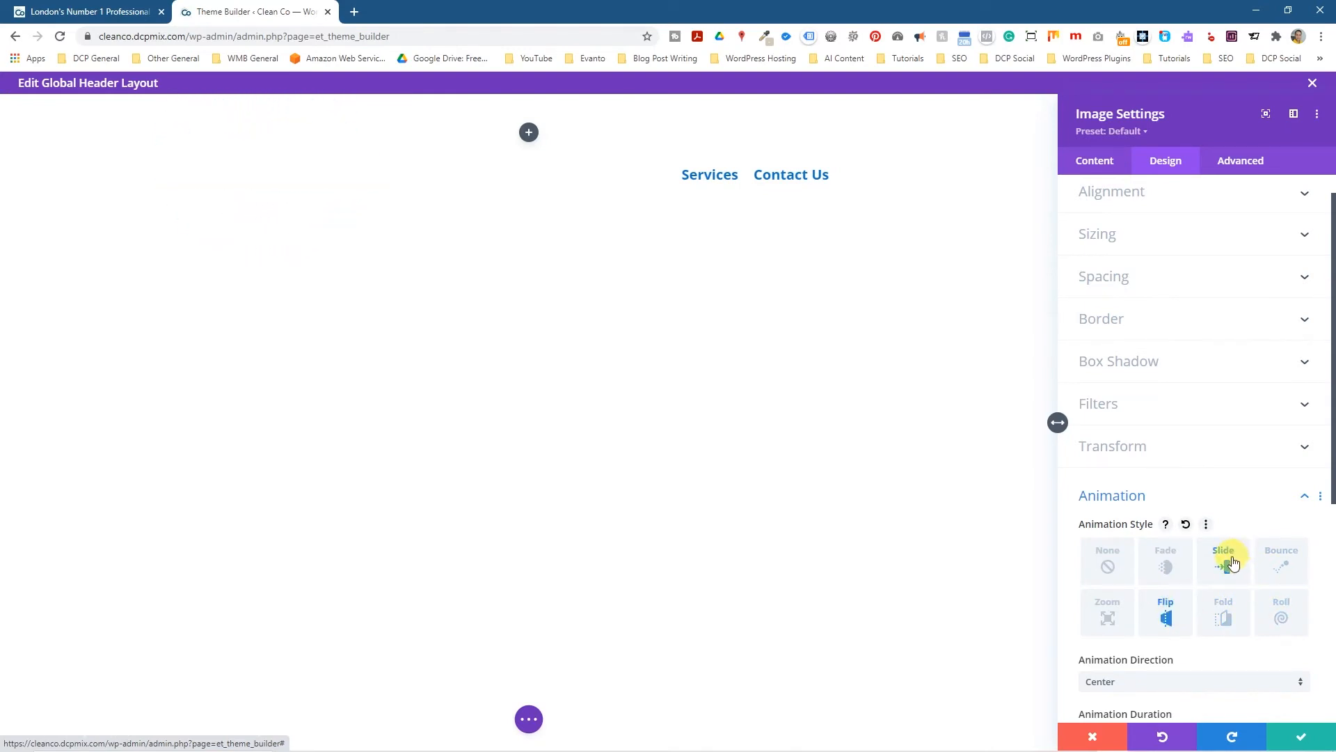
pyautogui.scroll(-5, 1176, 635)
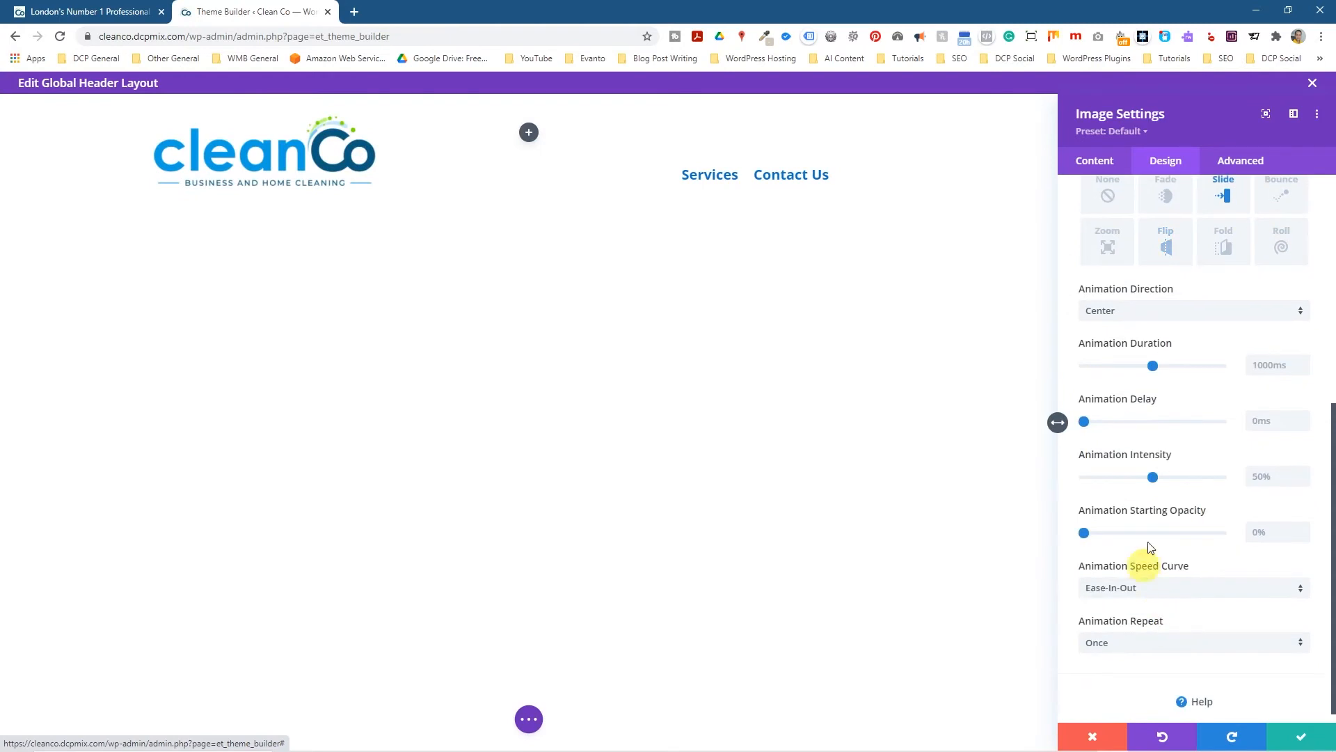
pyautogui.click(1142, 309)
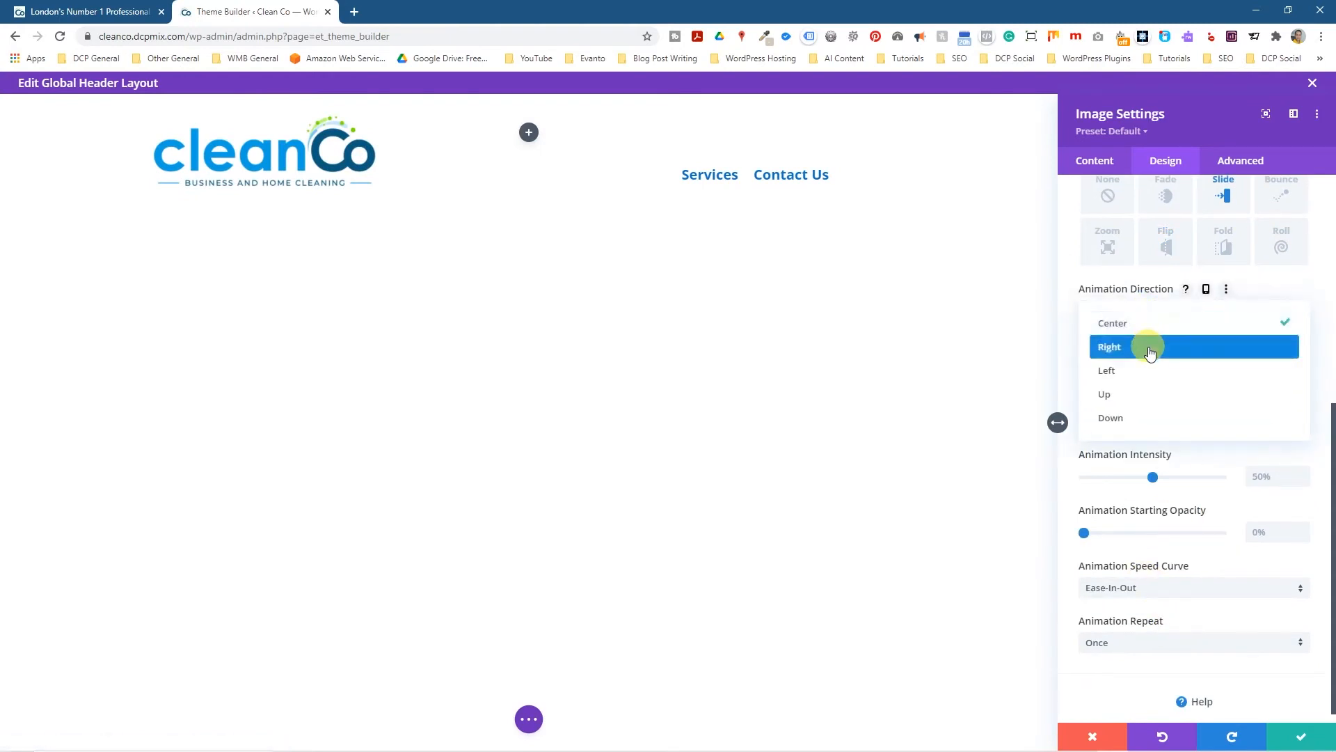
pyautogui.click(1148, 348)
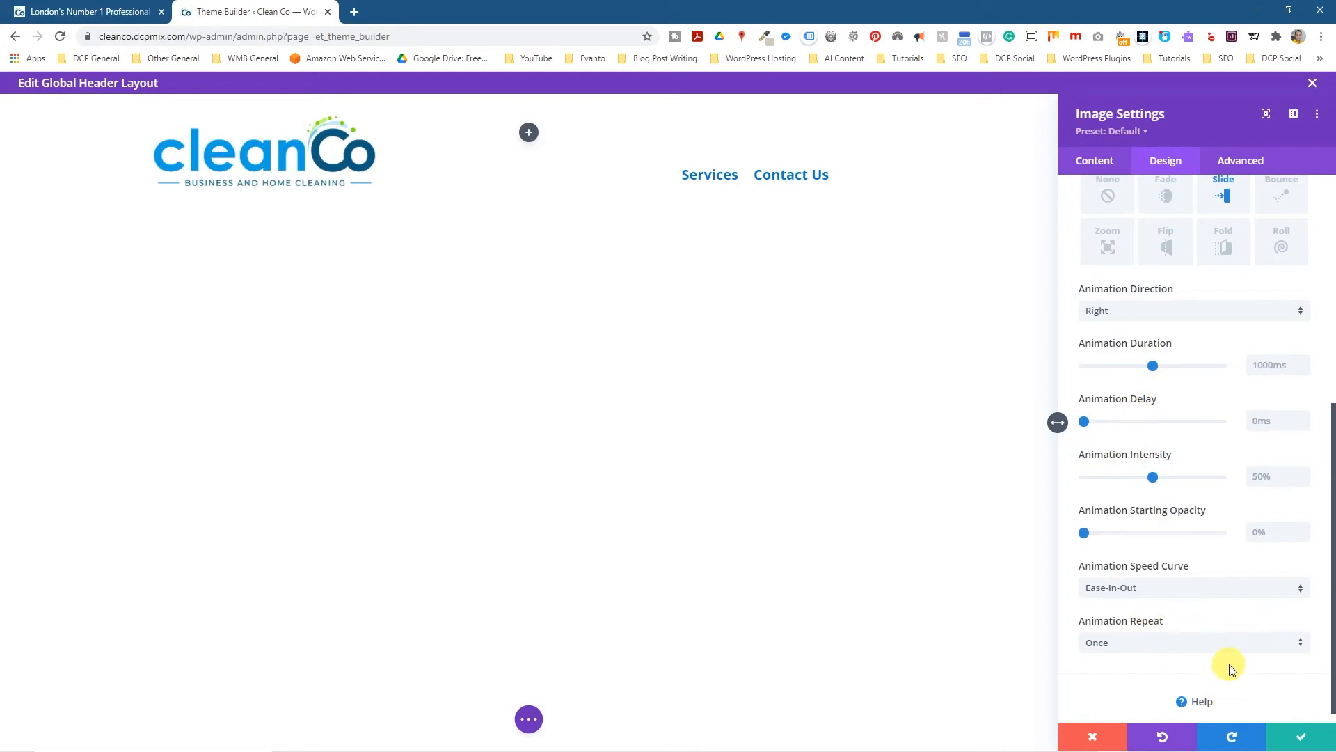
pyautogui.click(1299, 742)
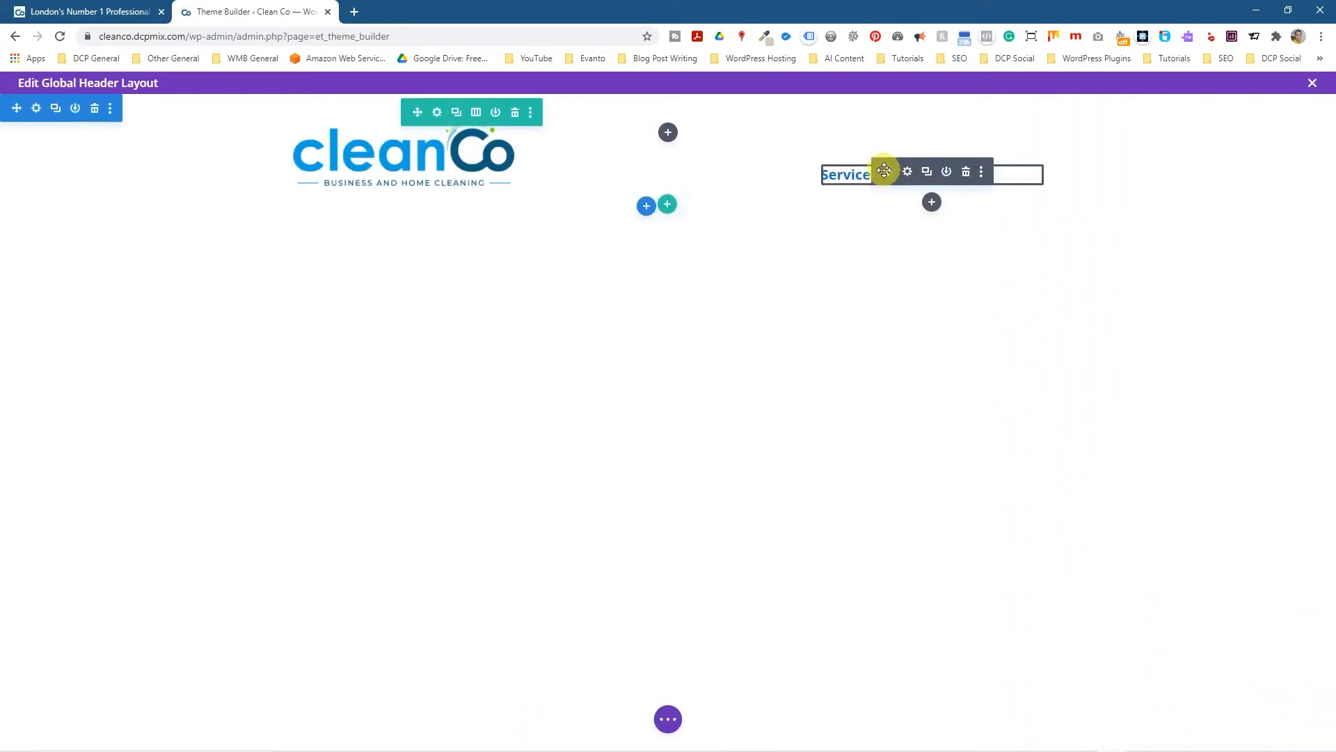
# Step: Apply a Slide animation to the header's Menu module and set its animation direction to Left
pyautogui.click(907, 173)
pyautogui.click(1170, 162)
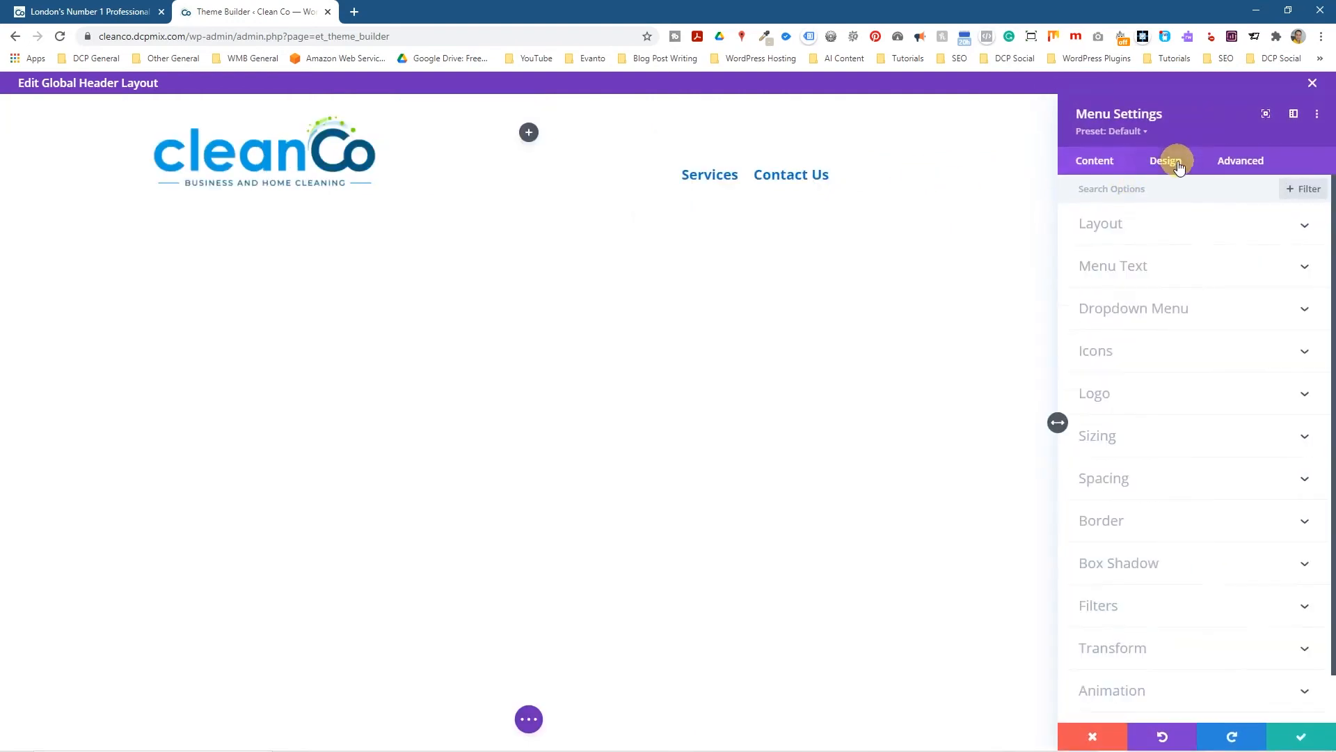
pyautogui.scroll(-1, 1133, 619)
pyautogui.click(1135, 644)
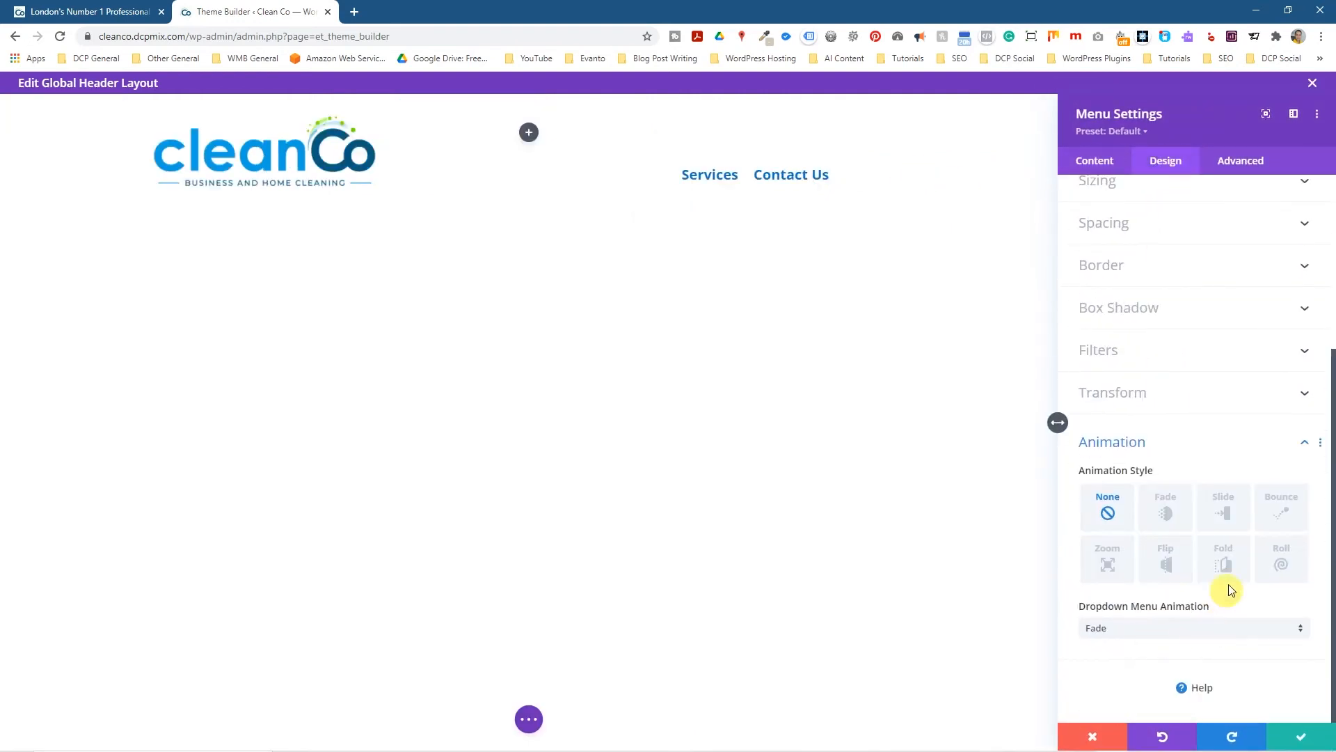
pyautogui.click(1240, 512)
pyautogui.scroll(-5, 1137, 471)
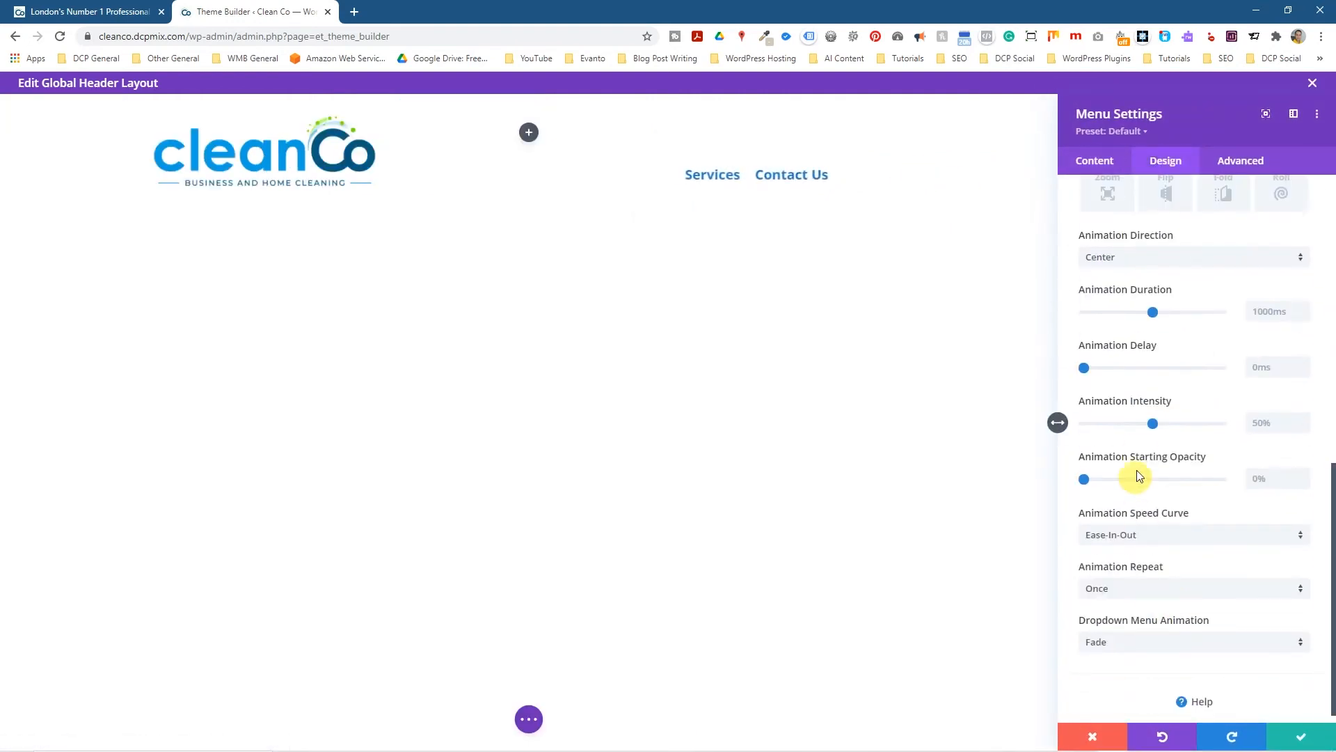
pyautogui.click(1117, 266)
pyautogui.click(1125, 316)
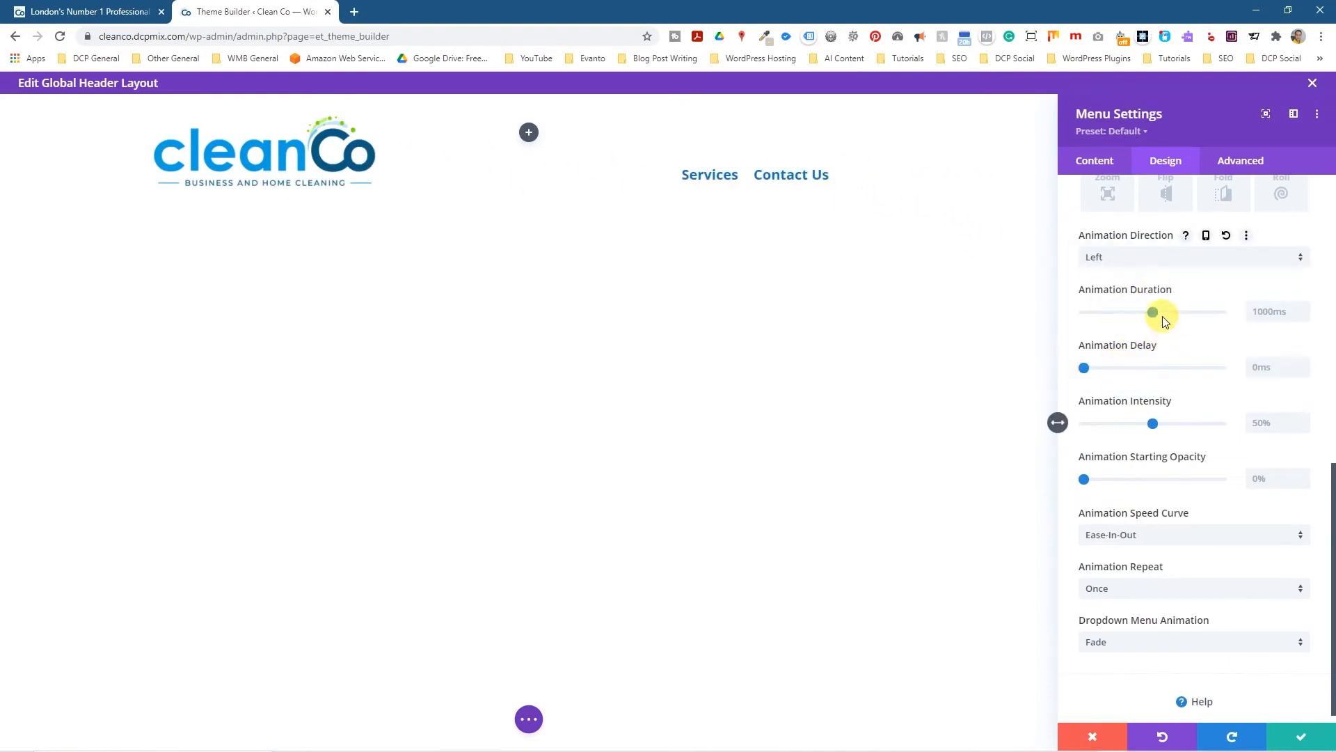
# Step: Set the menu's animation delay to 500ms and save the module settings
pyautogui.moveTo(1094, 371); pyautogui.dragTo(1114, 371)
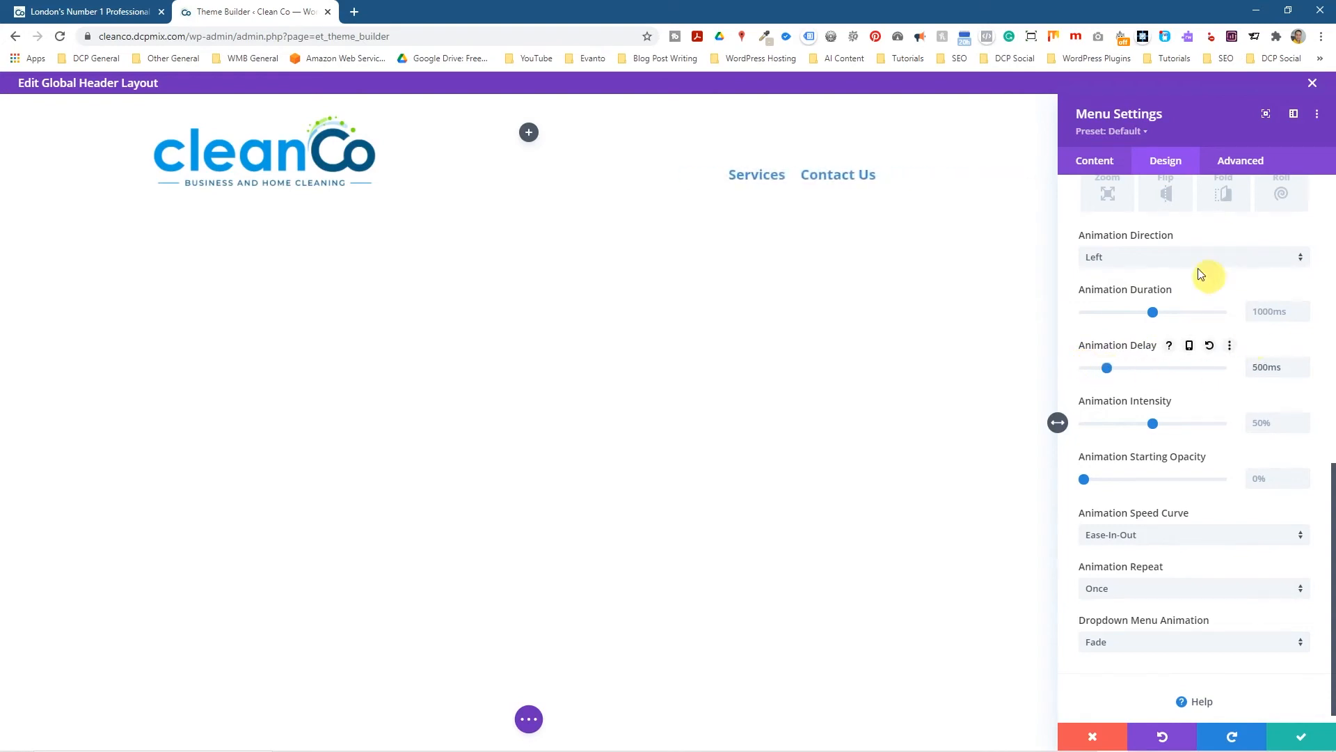
pyautogui.click(1298, 739)
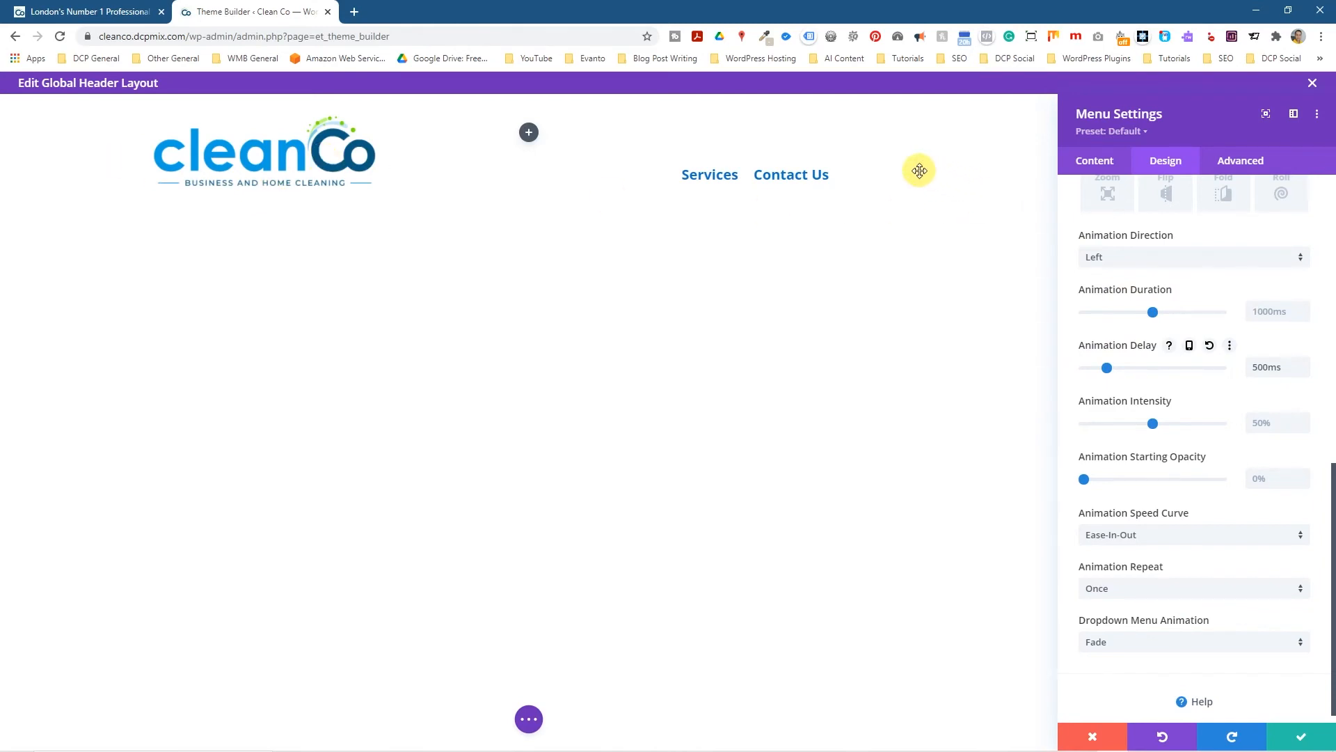
pyautogui.click(1298, 736)
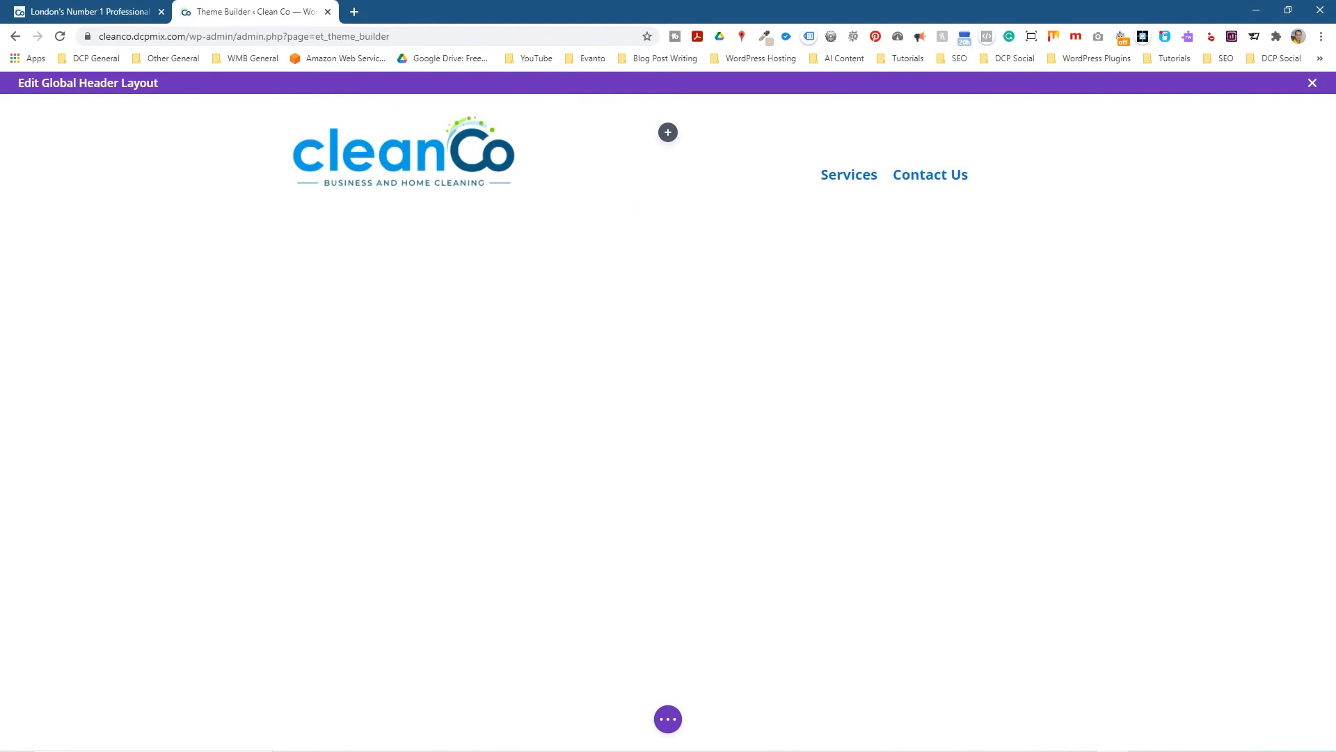
# Step: Save and exit the header layout, and save the Theme Builder changes
pyautogui.click(1314, 83)
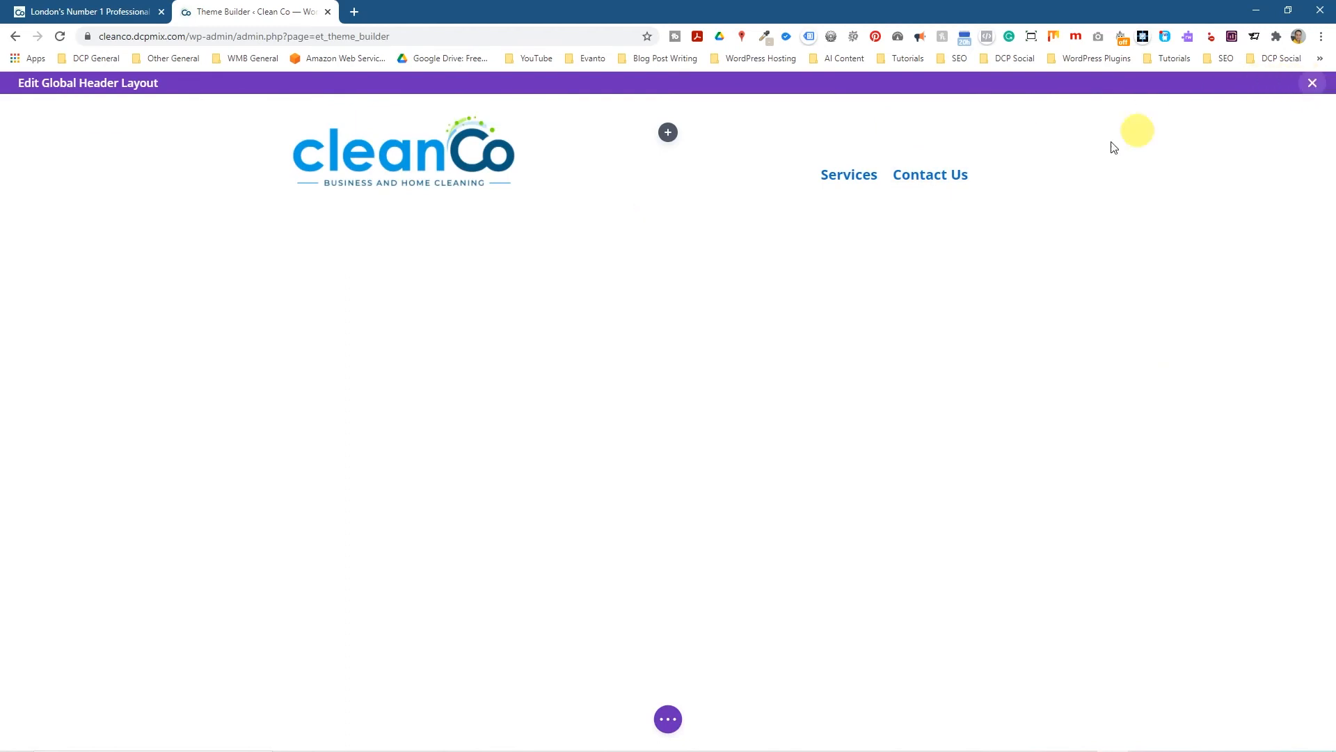
pyautogui.click(700, 477)
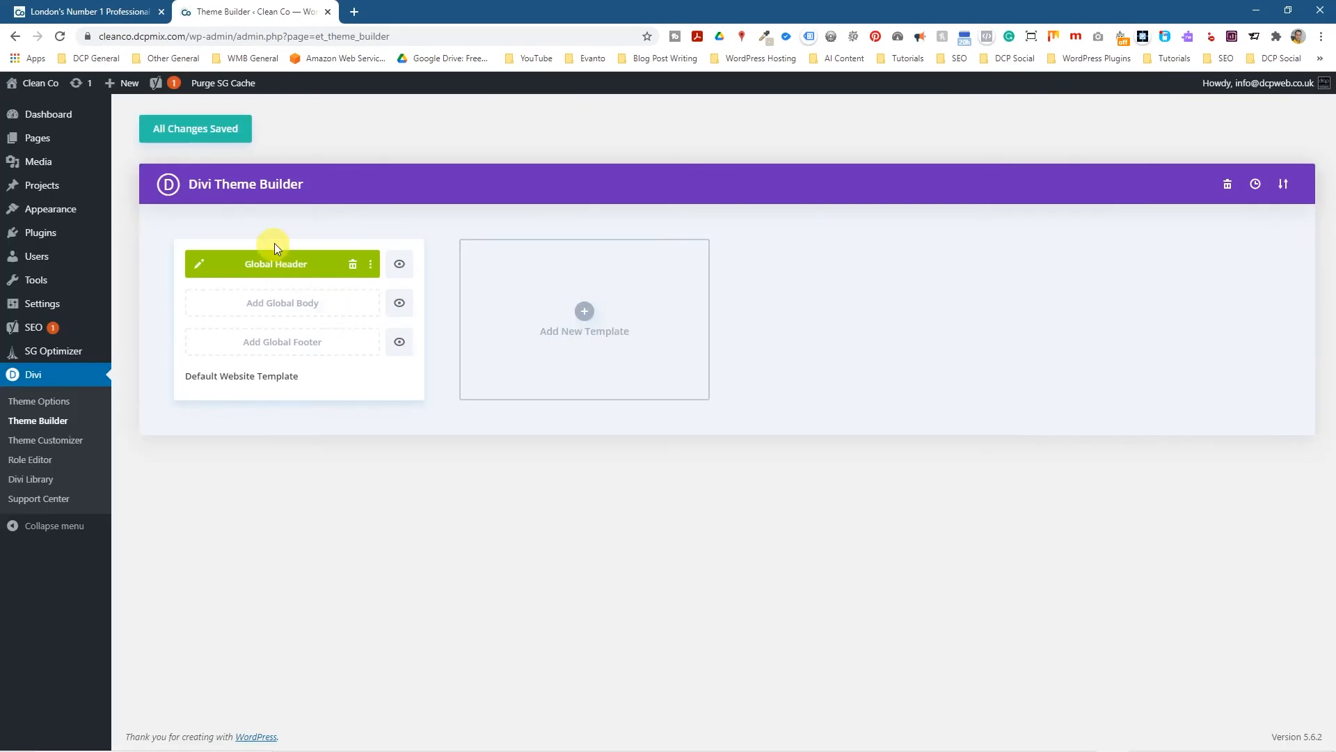
pyautogui.click(179, 128)
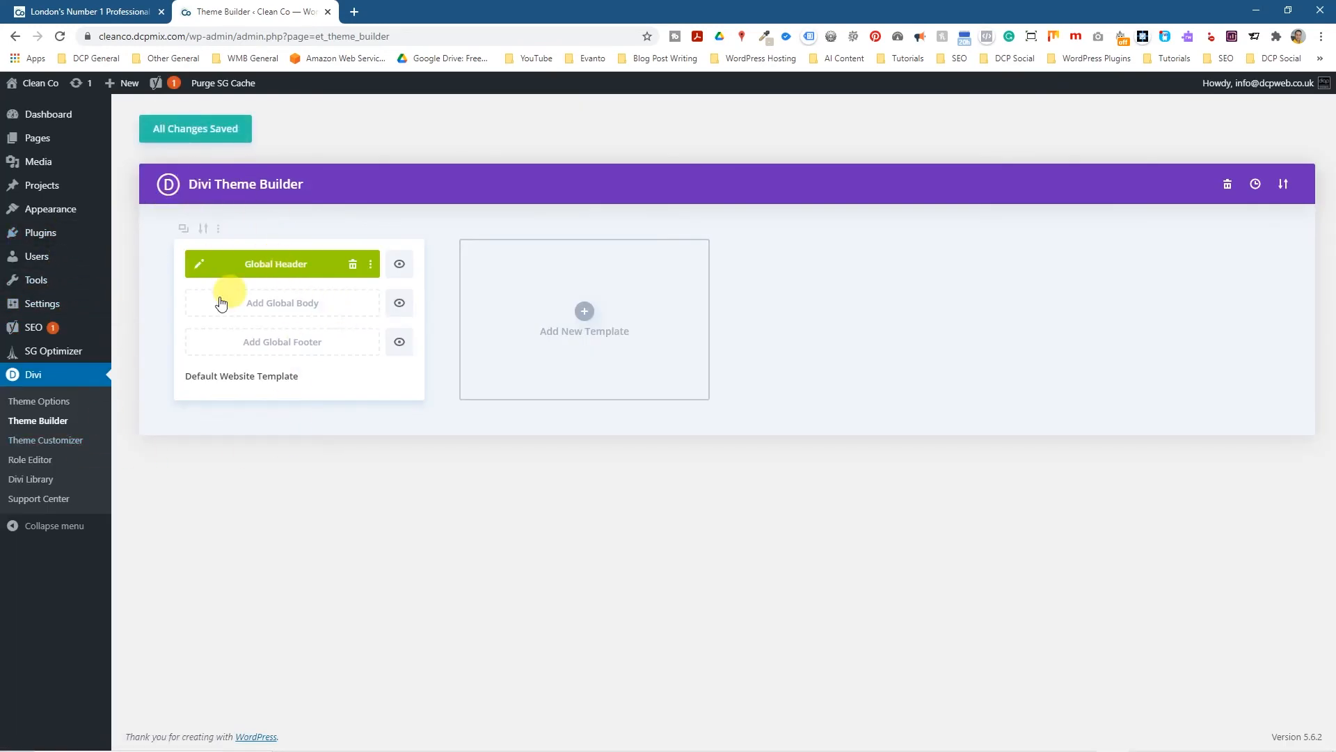
# Step: Open the WordPress Menus page and examine the link URLs of the Services and Contact Us items in Main Menu
pyautogui.moveTo(76, 213)
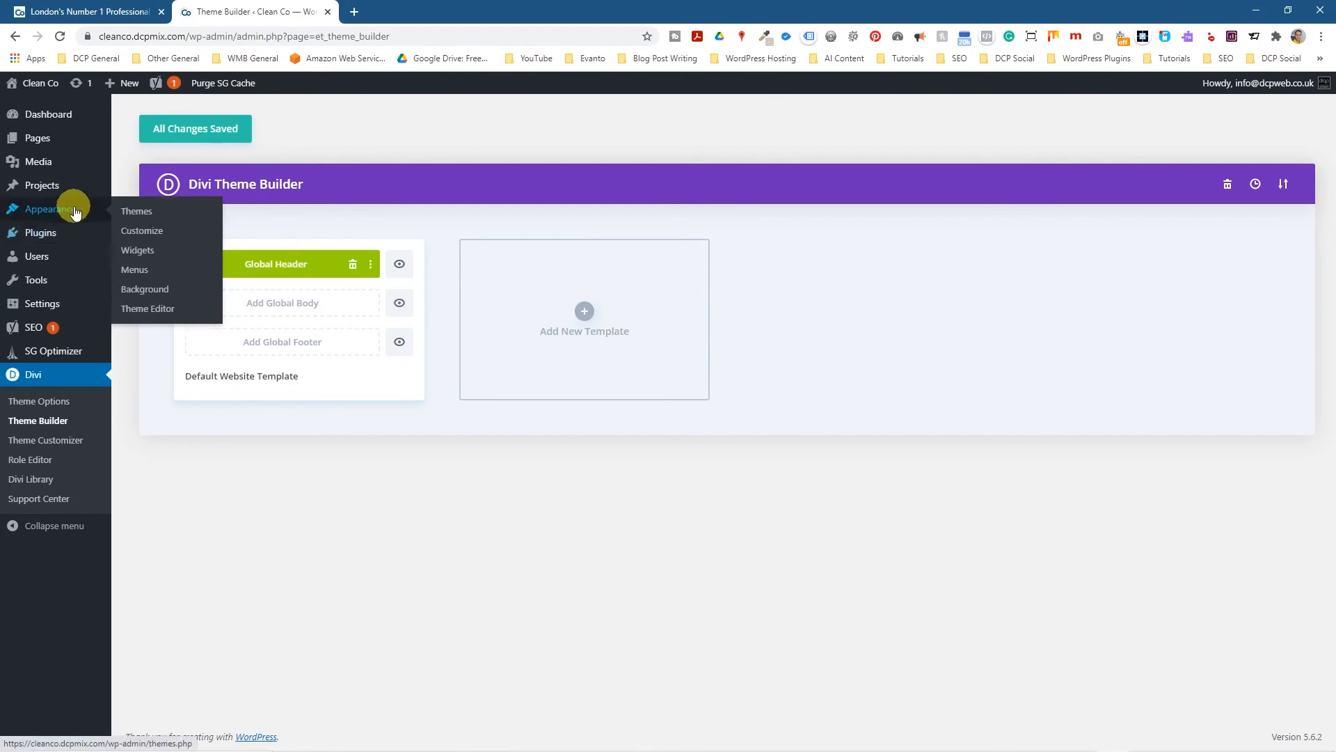
pyautogui.click(135, 271)
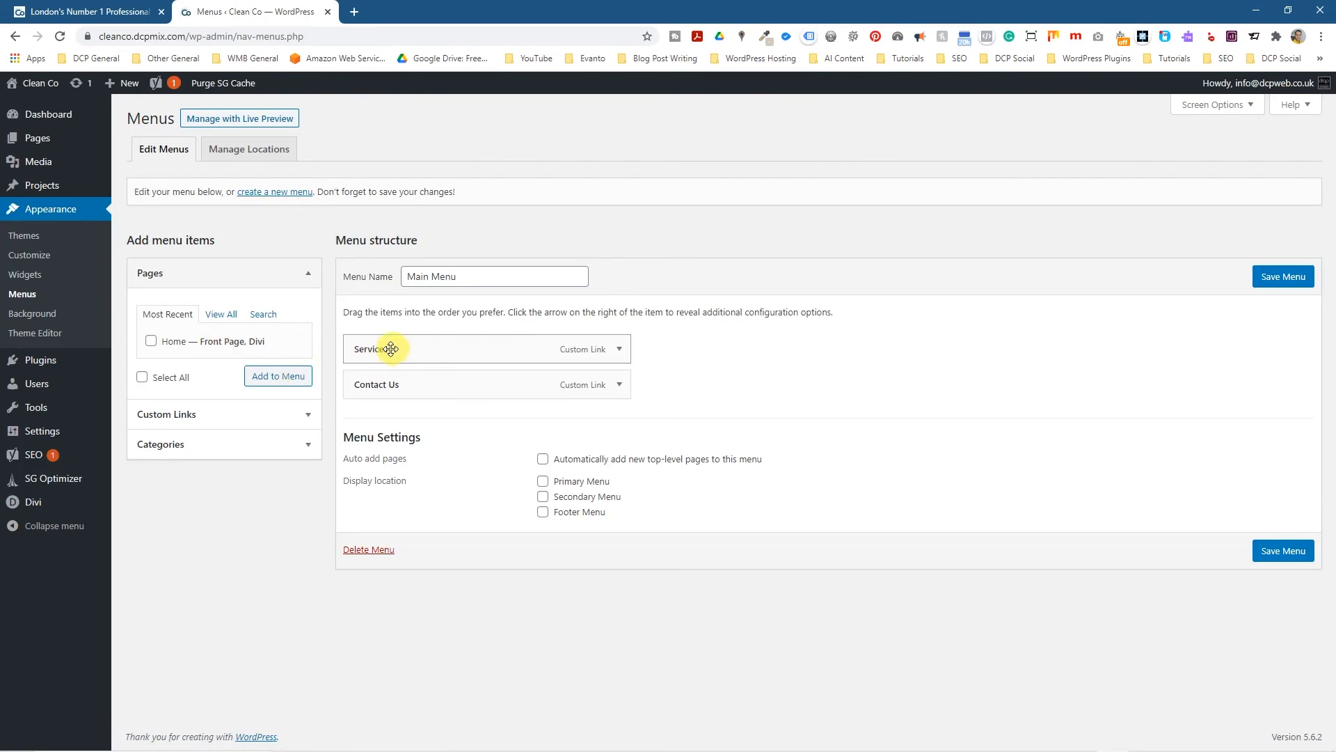
pyautogui.click(618, 352)
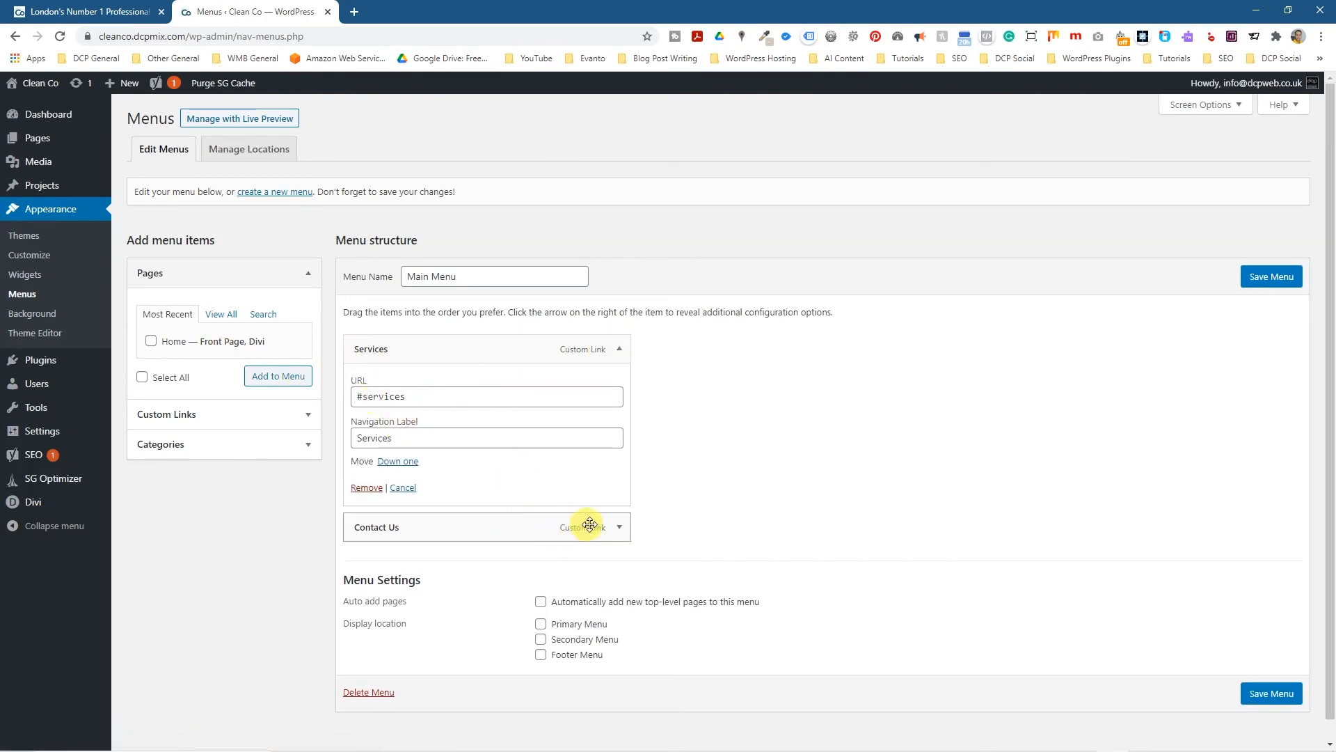
pyautogui.click(618, 527)
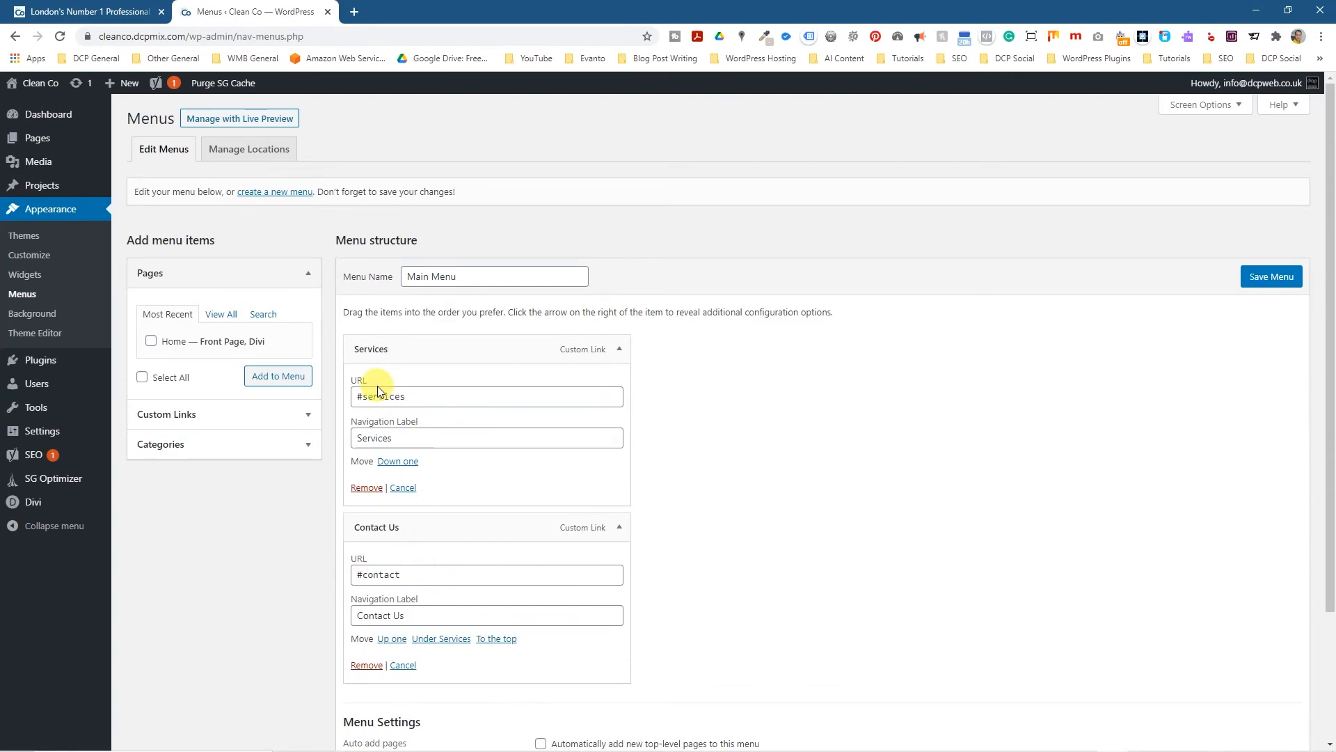
# Step: Open the homepage in the Visual Builder, set the CSS ID of the "London's Number 1 Cleaning Company" section to services and save the section
pyautogui.click(62, 17)
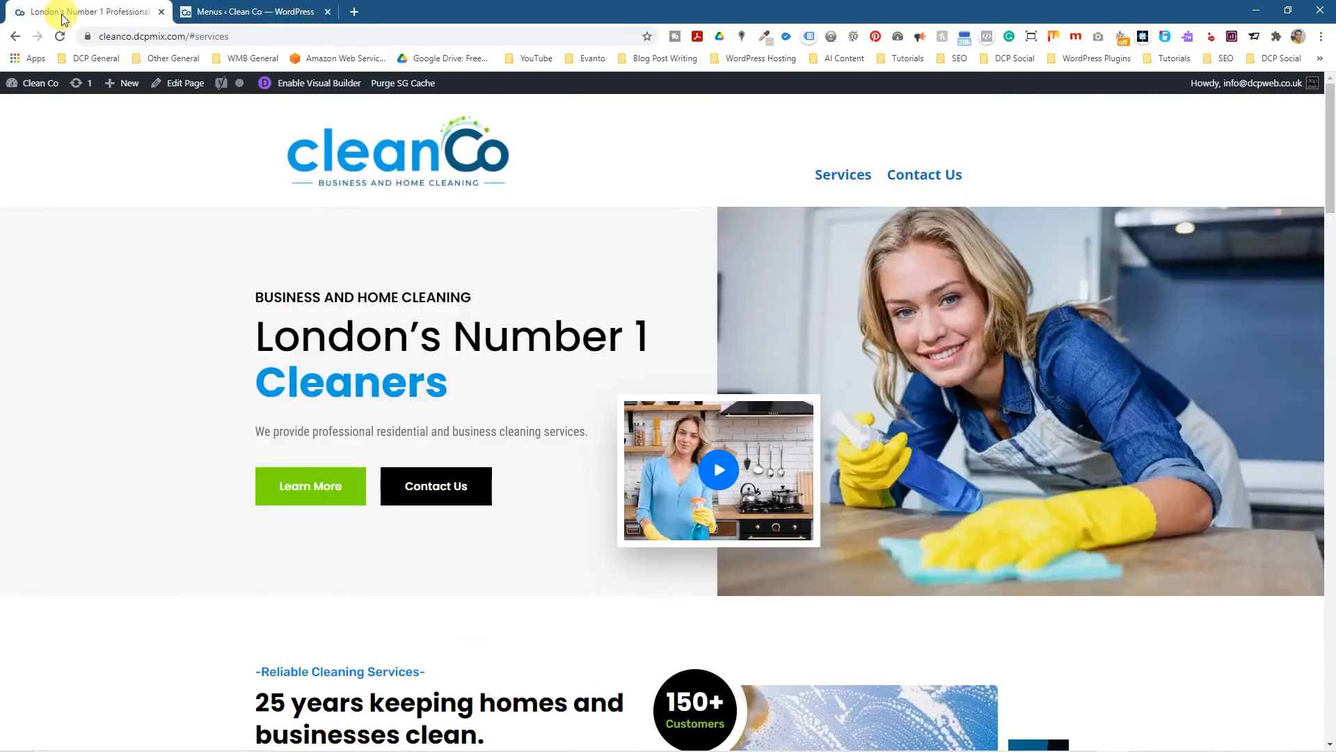
pyautogui.click(317, 85)
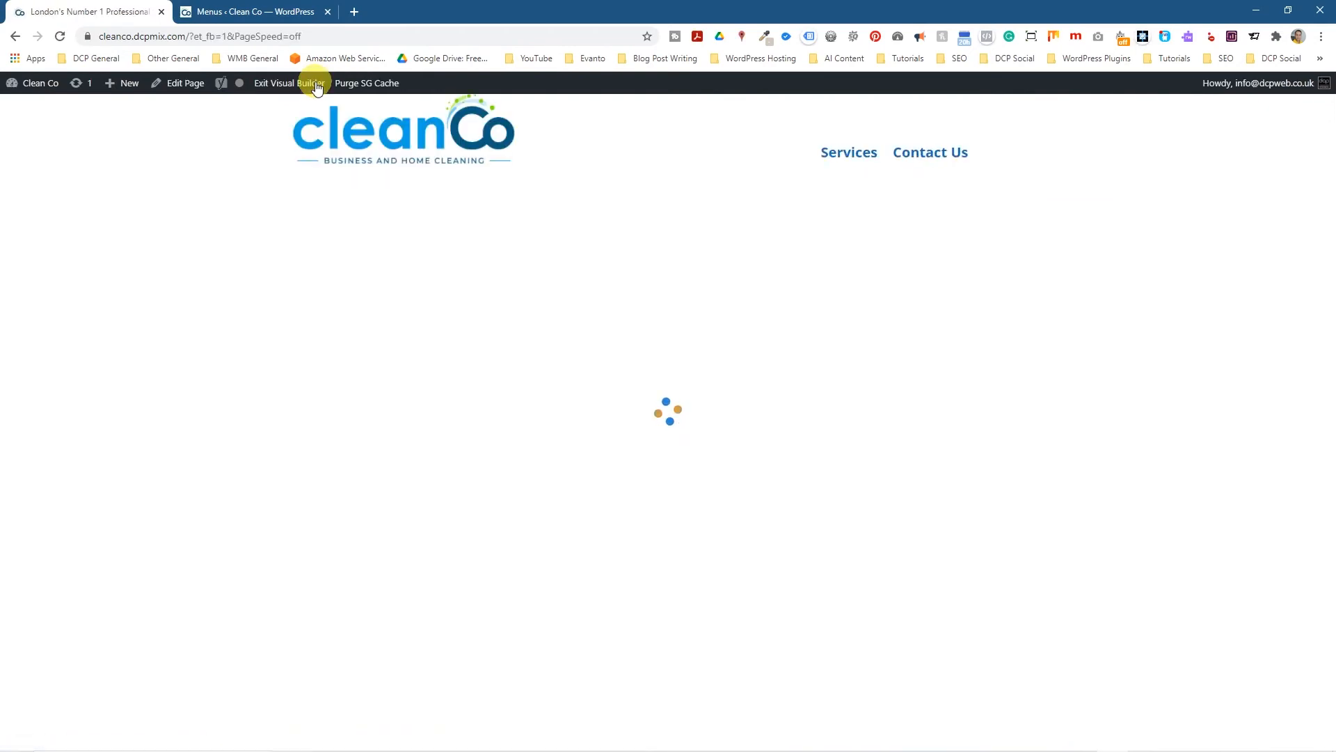
pyautogui.scroll(-8, 222, 376)
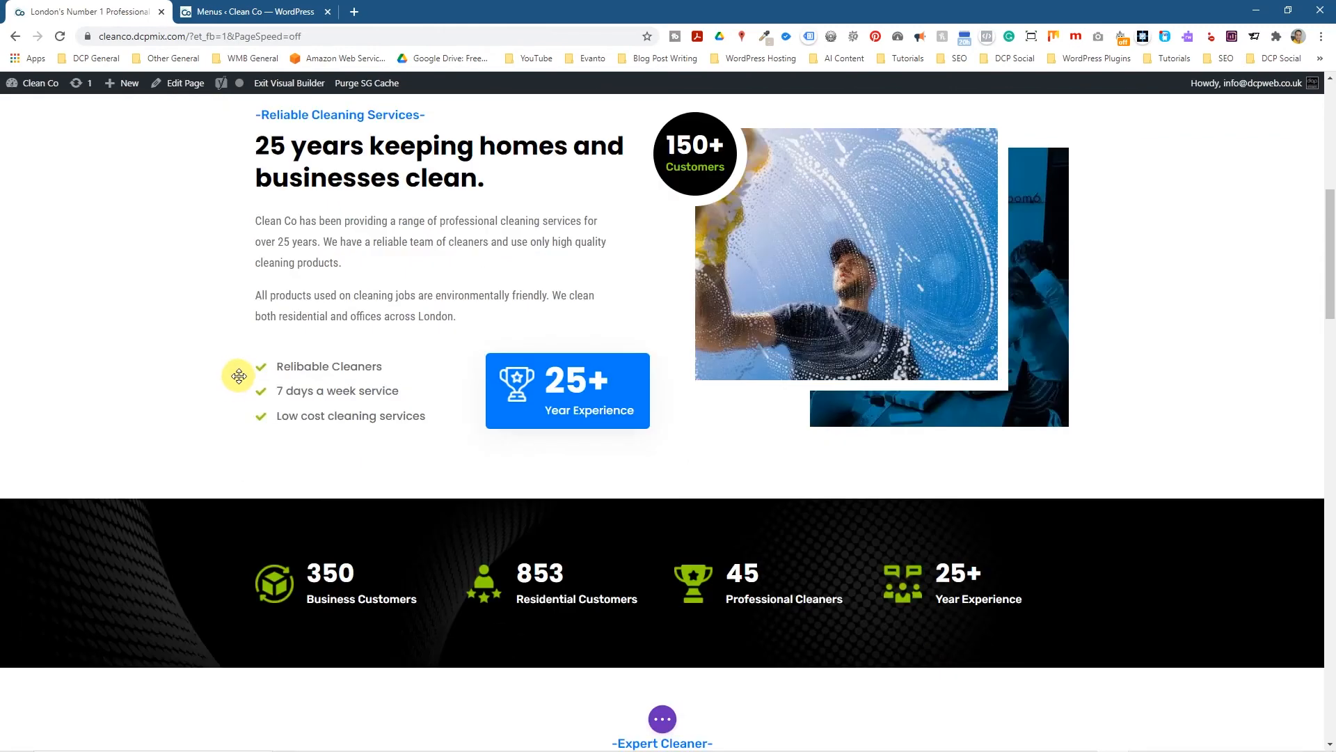
pyautogui.scroll(-7, 247, 366)
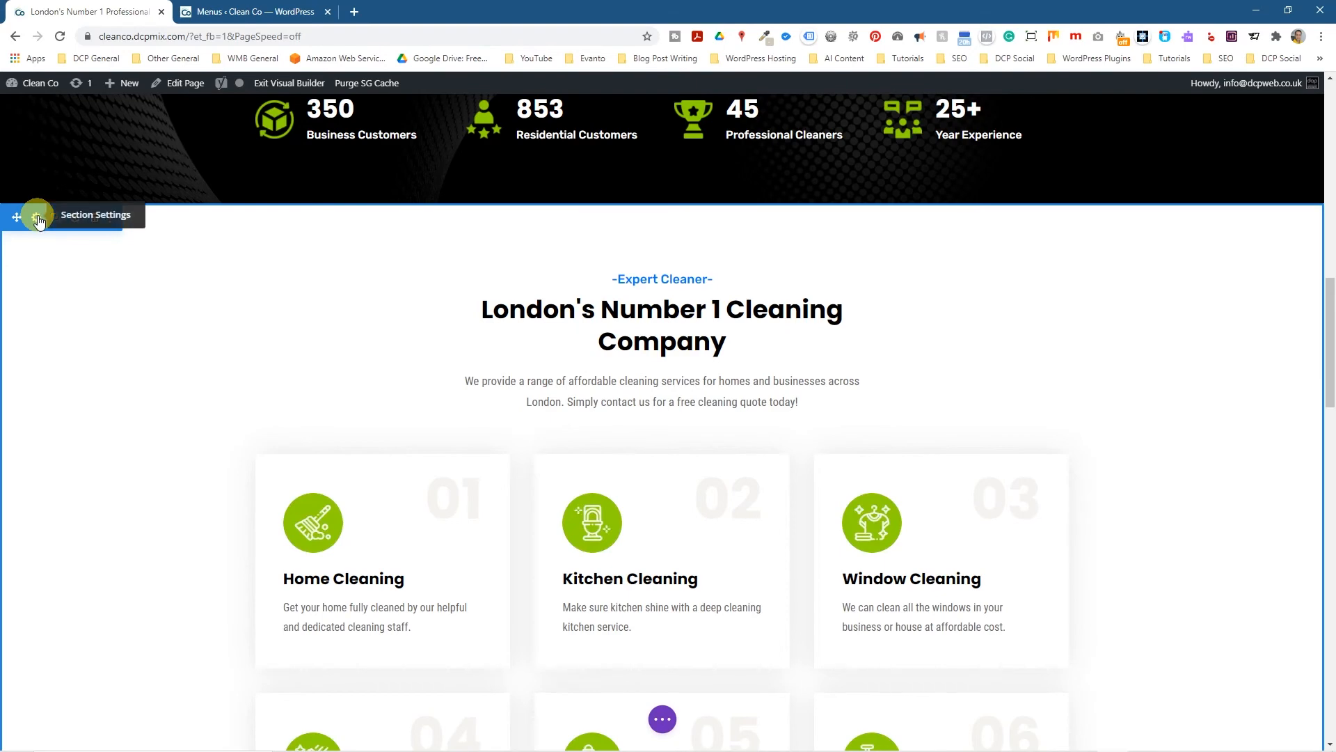
pyautogui.click(38, 215)
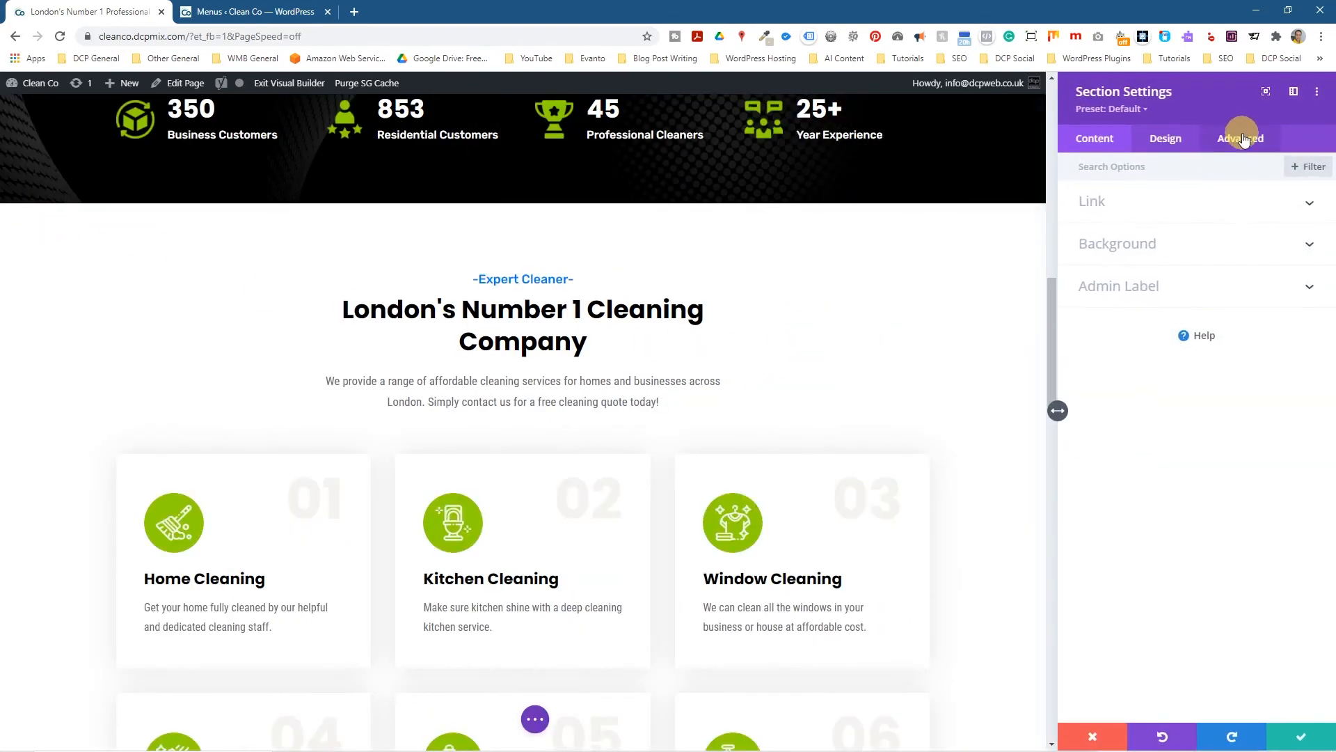
pyautogui.click(1243, 142)
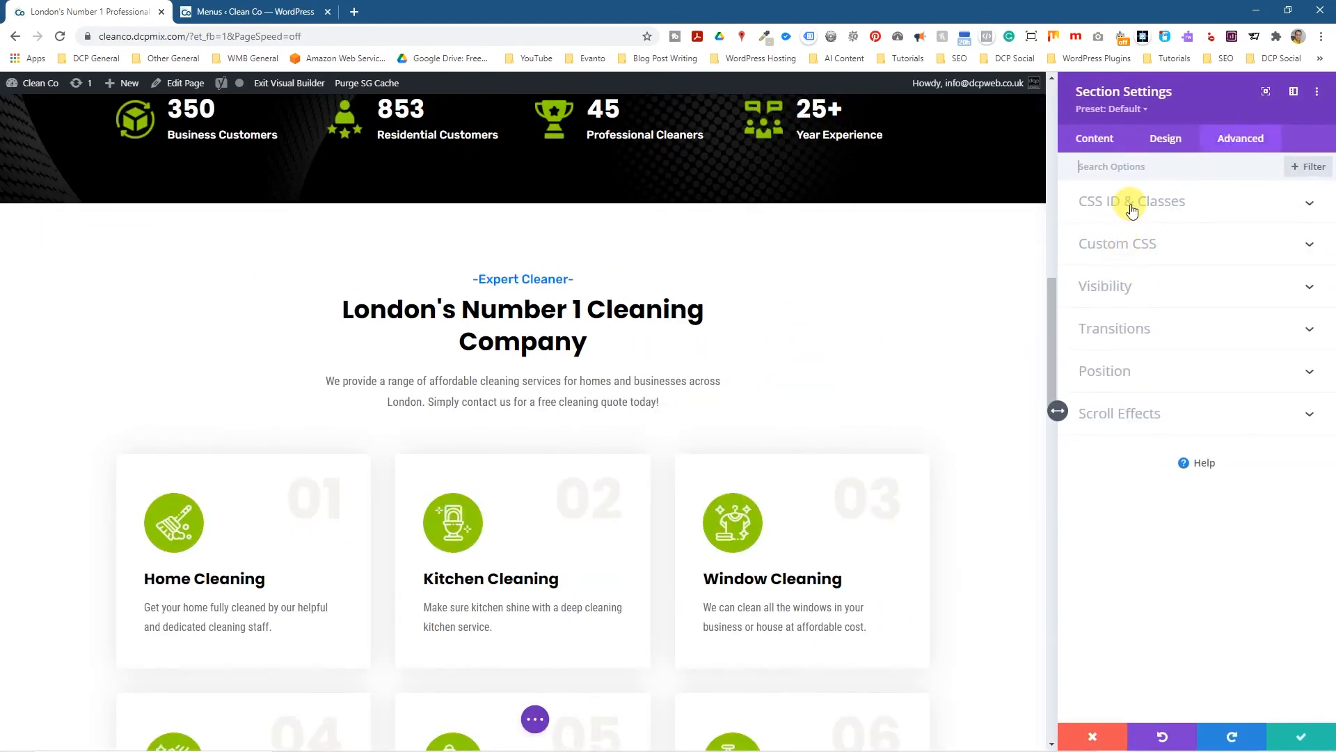
pyautogui.click(1132, 209)
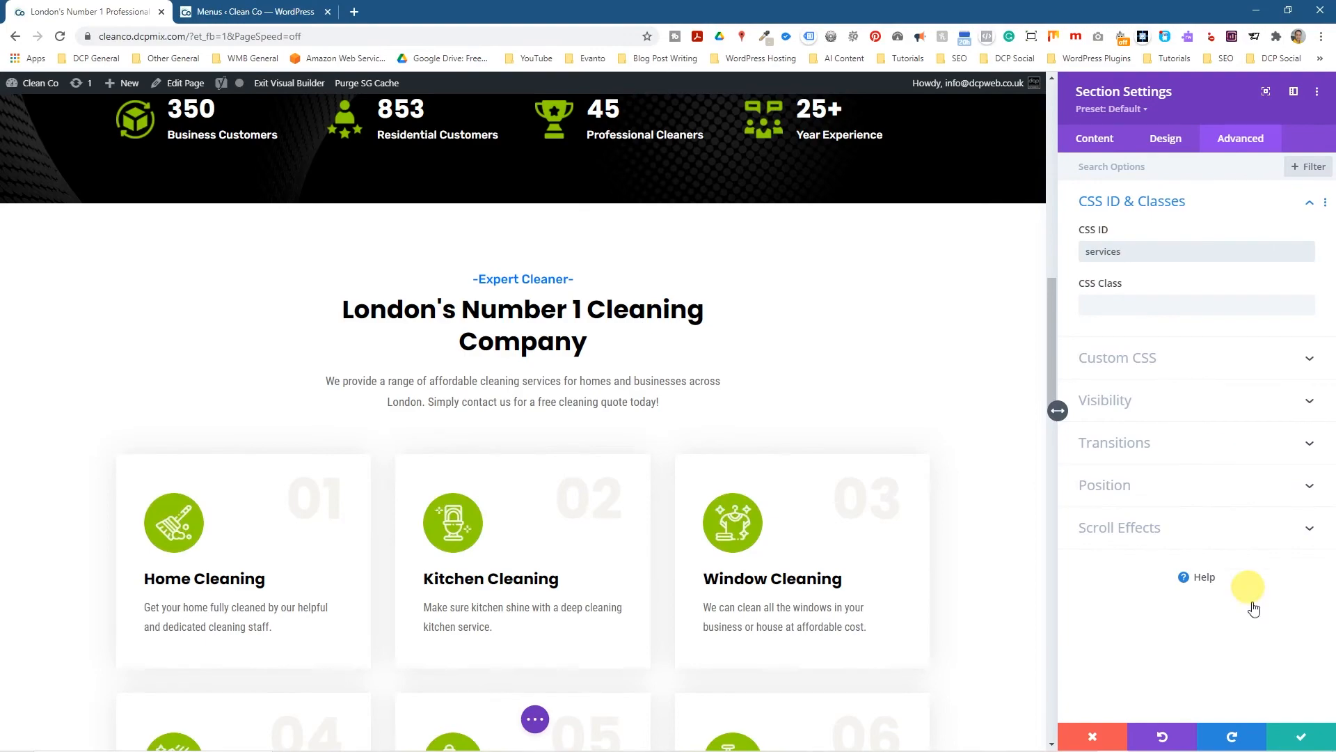
pyautogui.click(1308, 742)
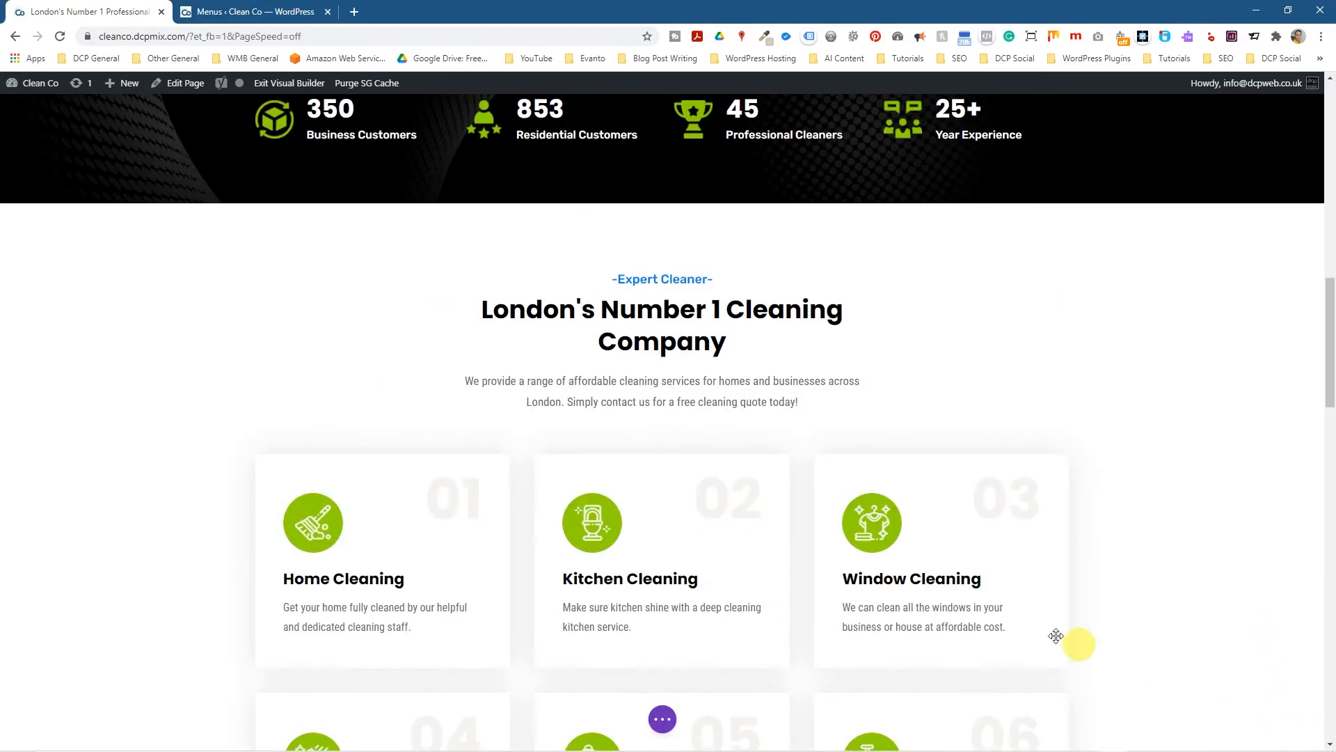
# Step: Set the CSS ID of the "Contact us to find out why customers chose Clean Co" section to contact and save the section settings
pyautogui.scroll(-15, 706, 480)
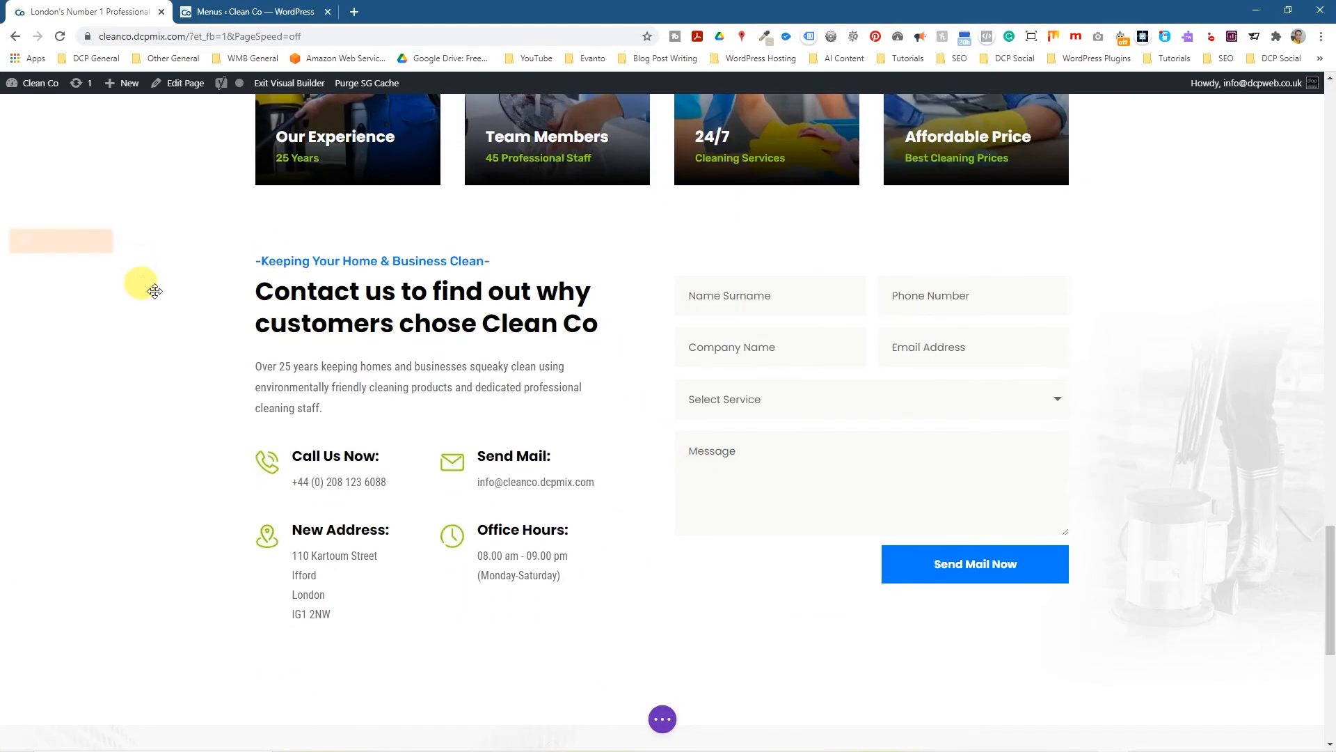
pyautogui.moveTo(41, 269)
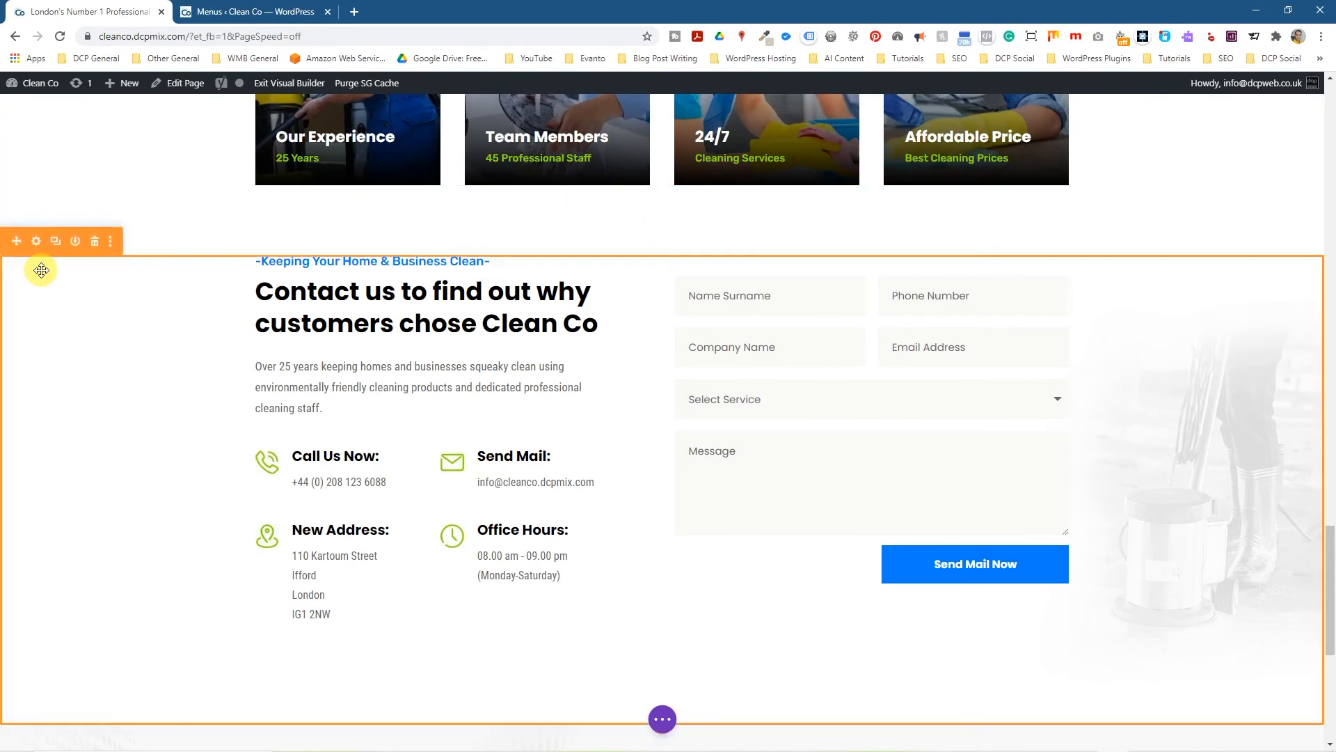
pyautogui.click(34, 242)
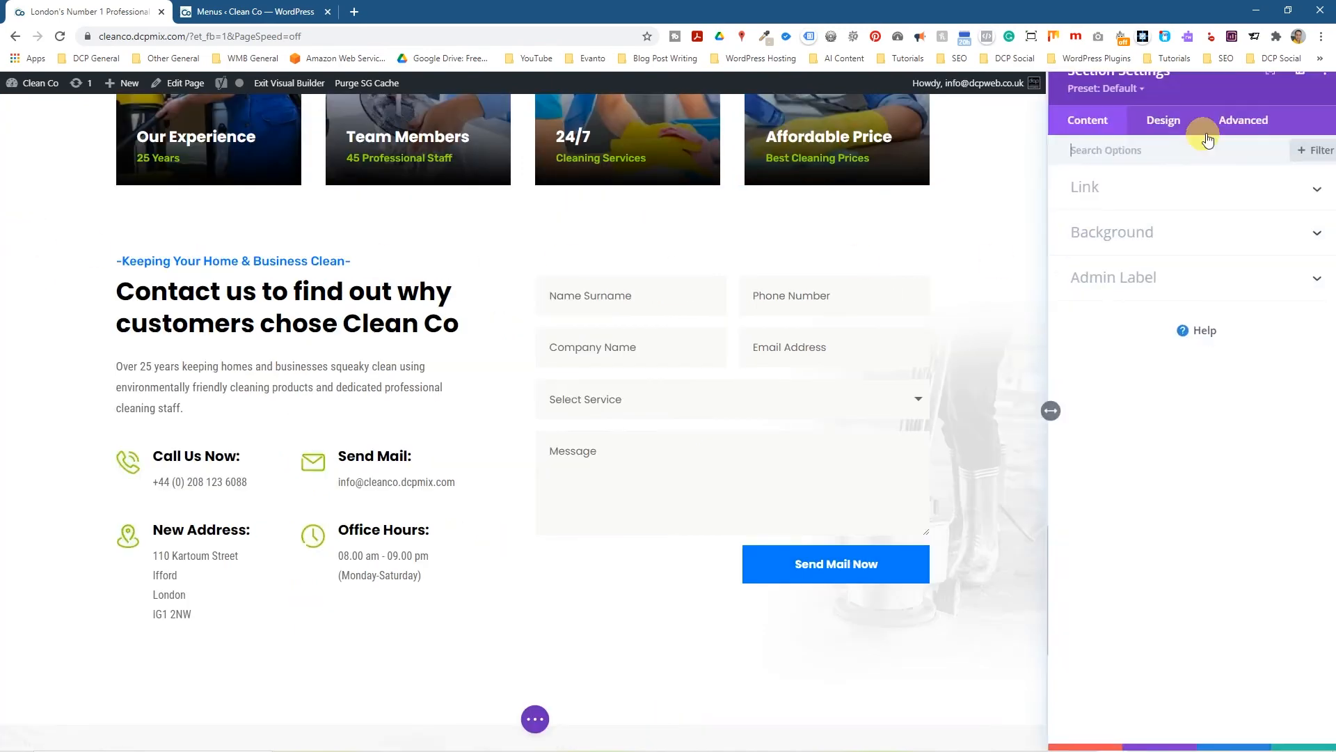
pyautogui.click(1243, 138)
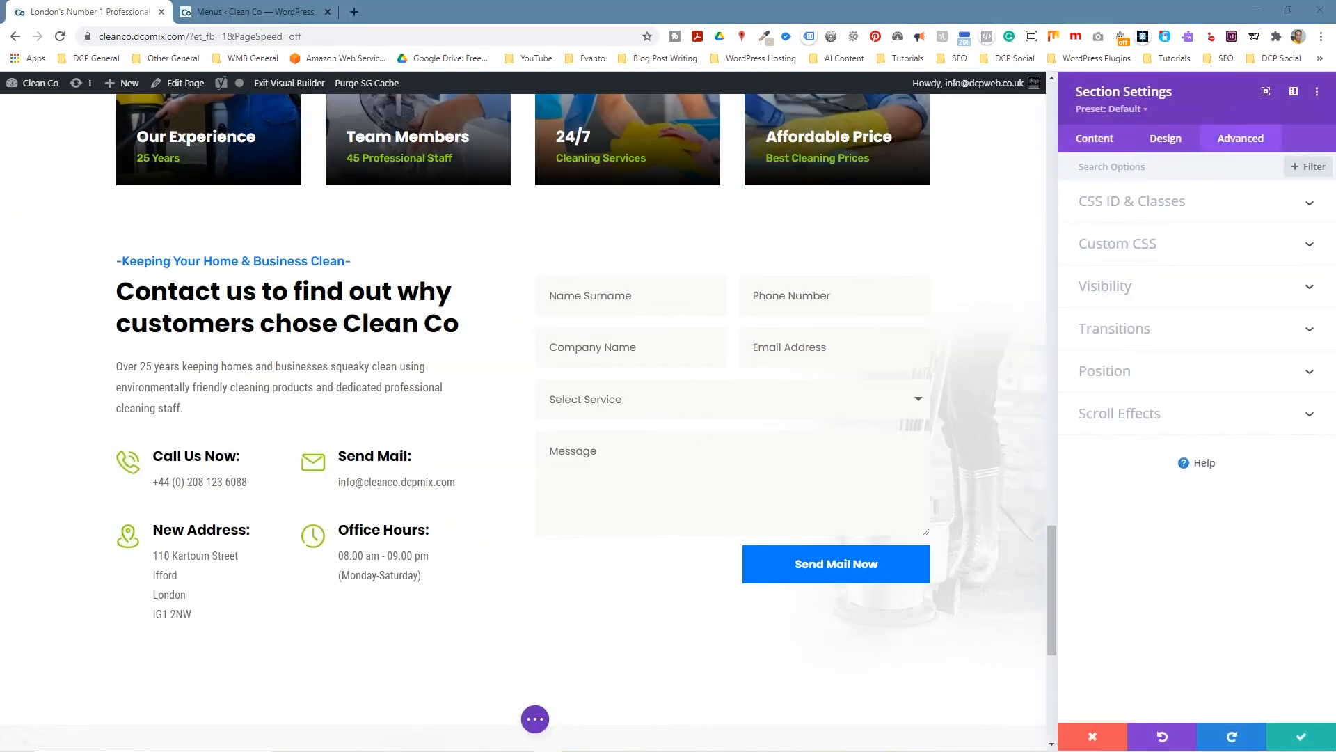
pyautogui.click(1123, 209)
pyautogui.click(1113, 251)
pyautogui.write('contact')
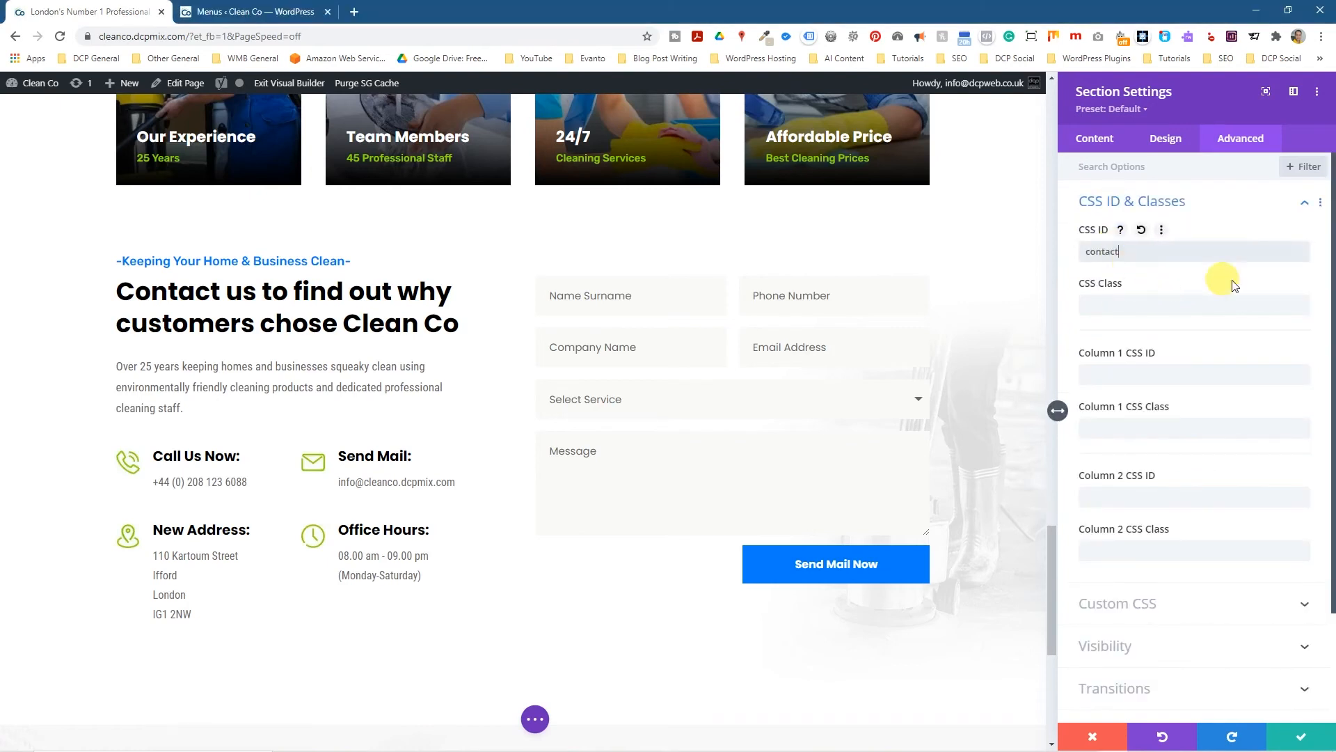
pyautogui.click(1291, 740)
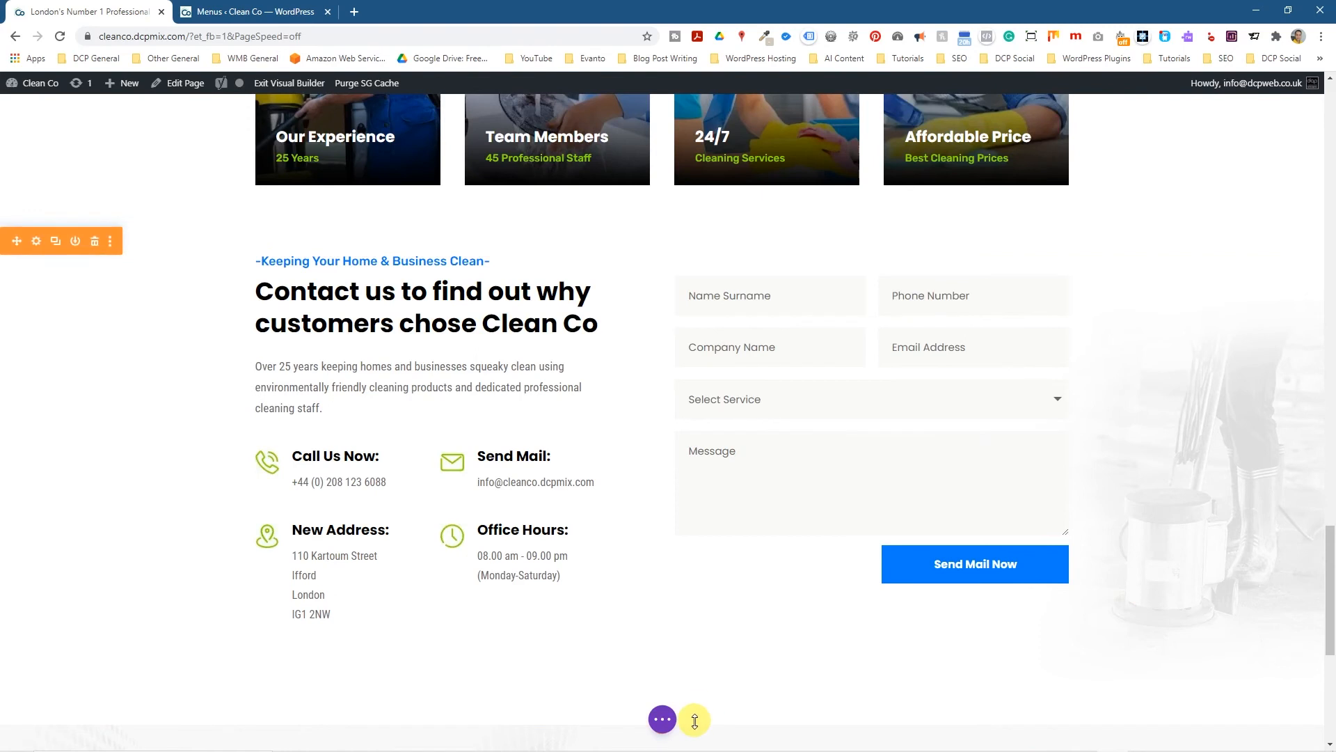
# Step: Save the homepage and exit the Visual Builder to the live page
pyautogui.click(663, 719)
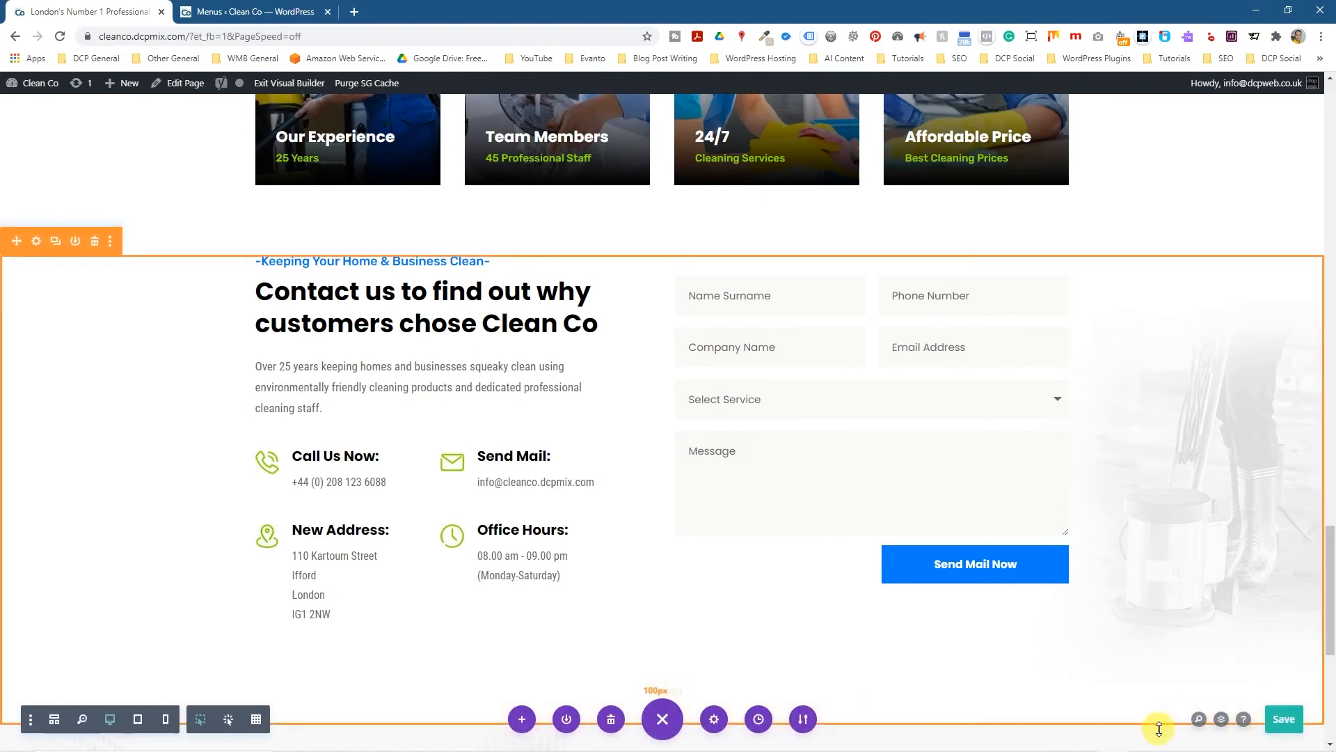
pyautogui.click(1290, 714)
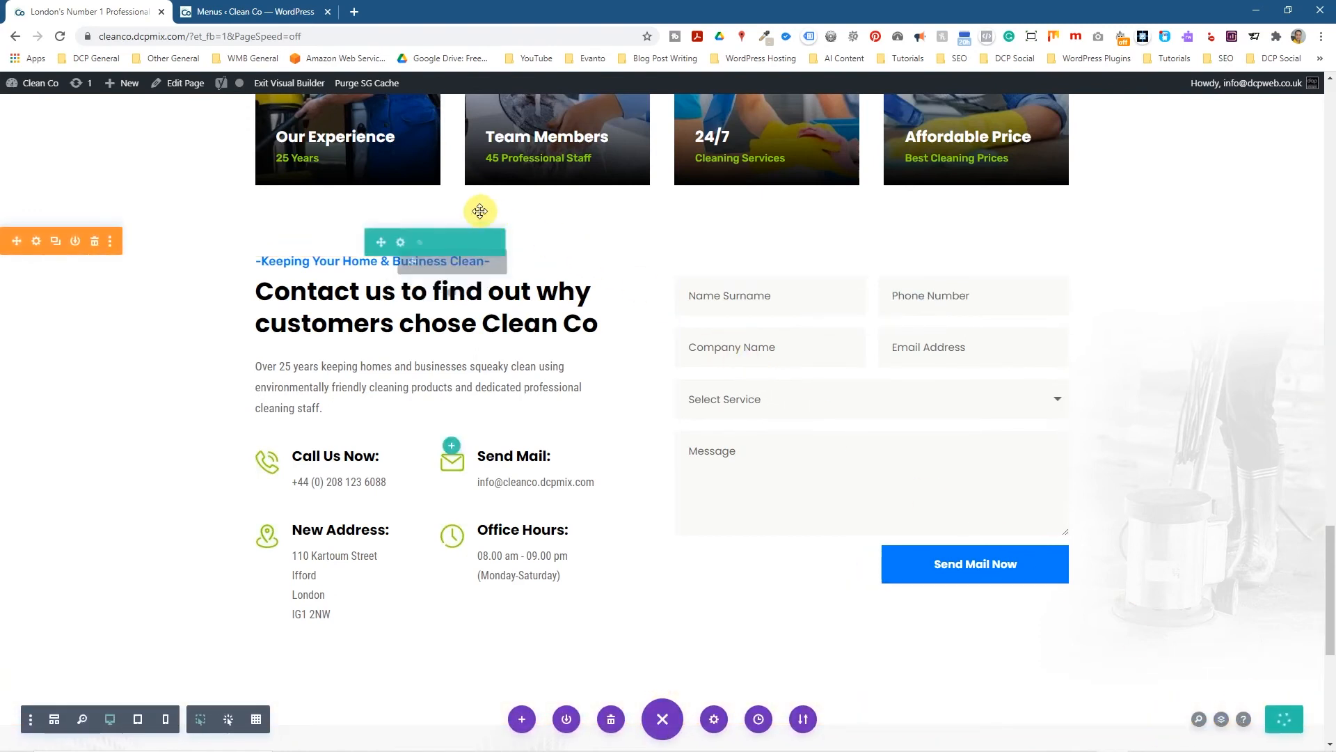
pyautogui.click(294, 87)
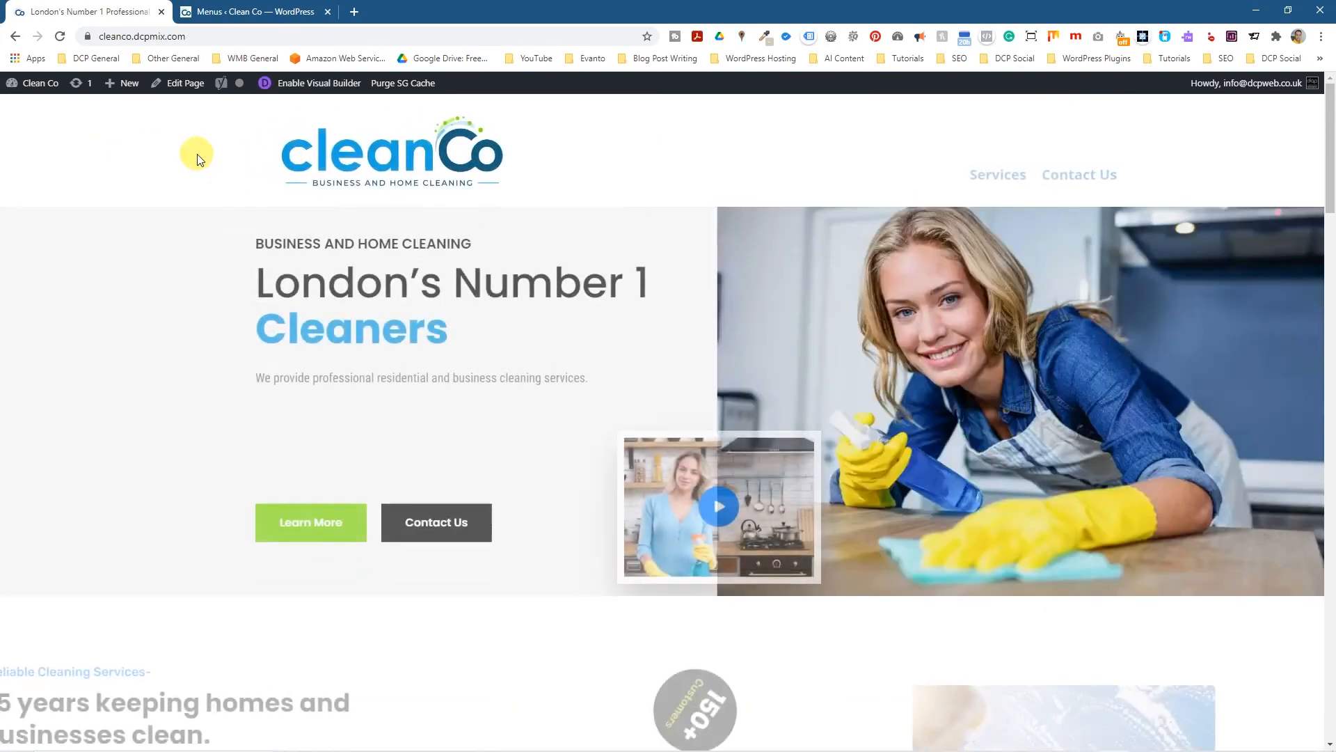
# Step: Reload the live homepage and test the header's Services and Contact Us links, returning to the page top after each
pyautogui.click(60, 36)
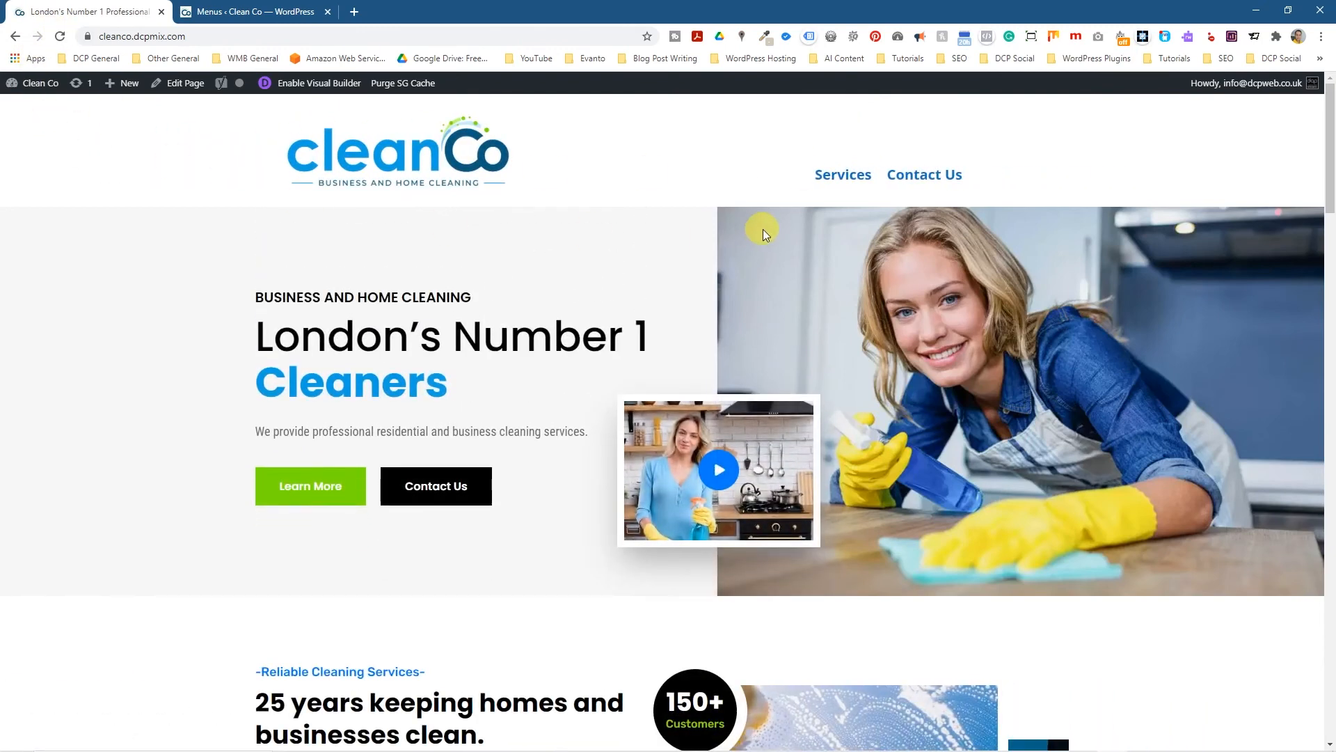
pyautogui.click(852, 170)
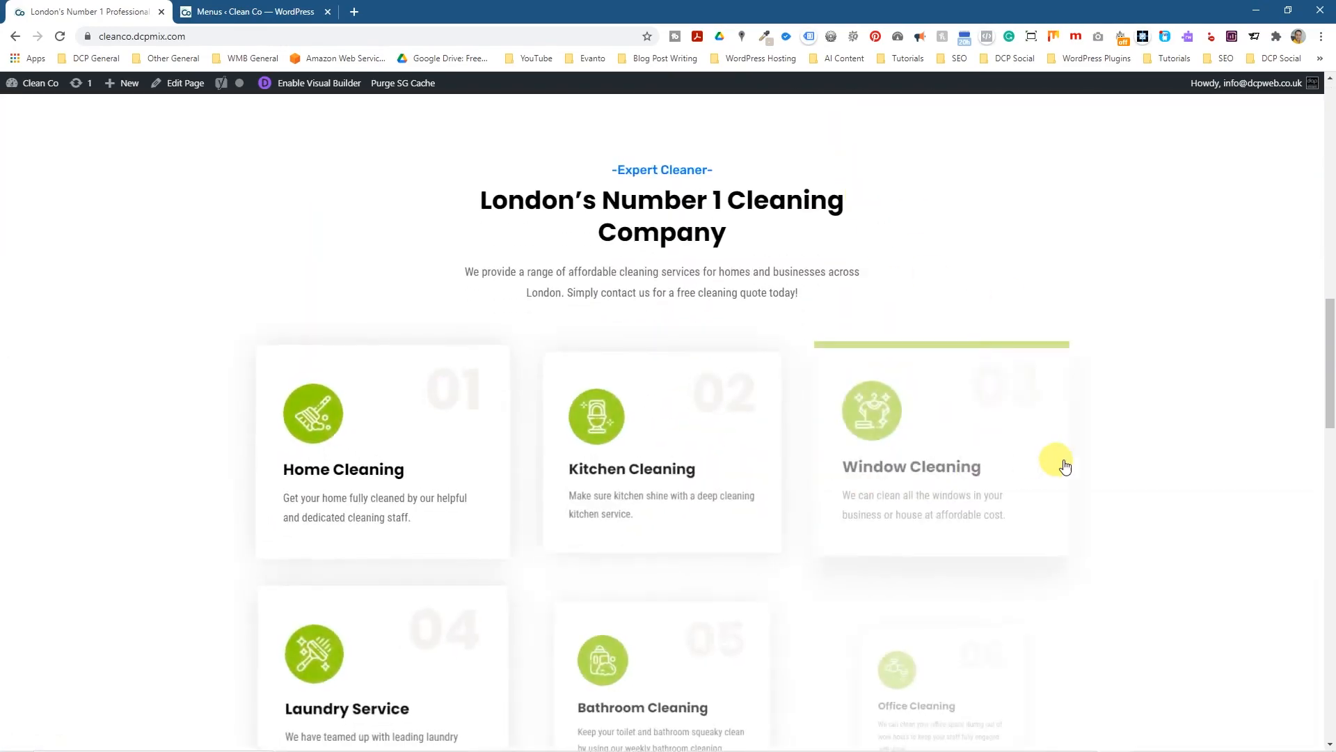
pyautogui.scroll(16, 1199, 411)
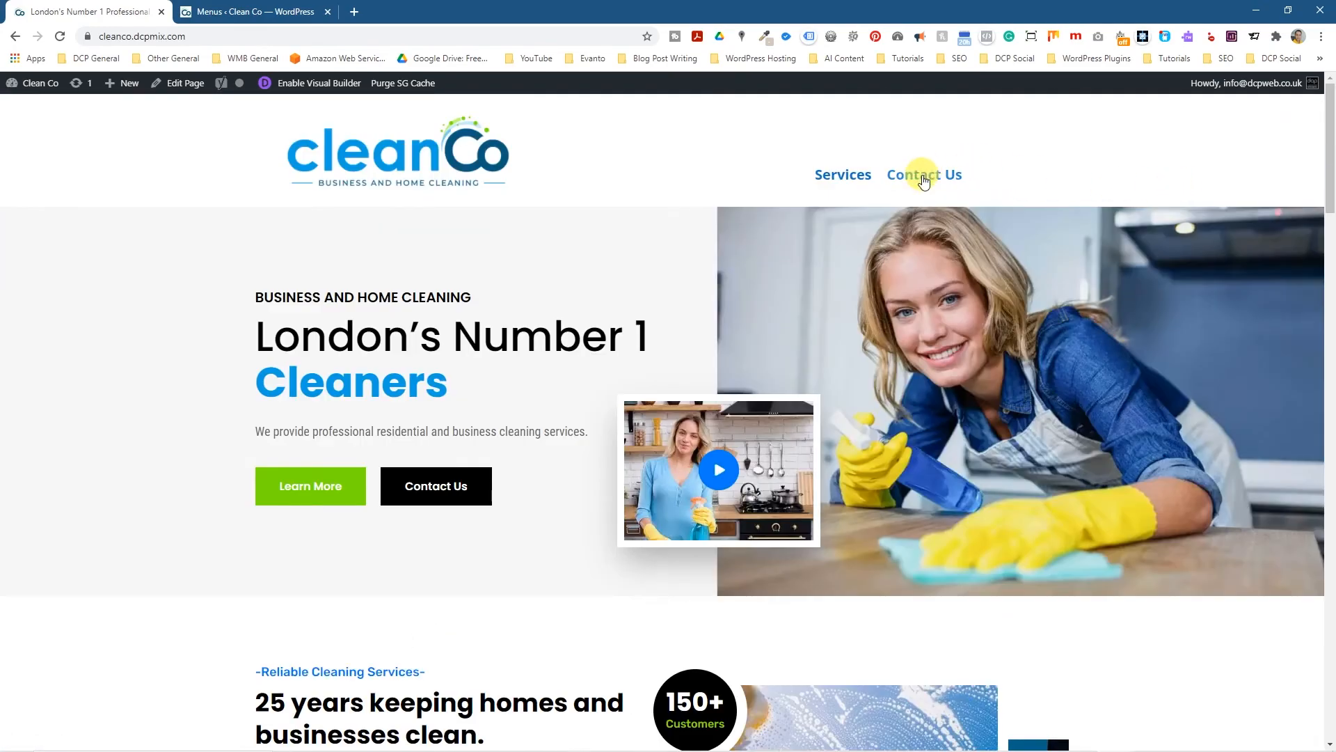
pyautogui.click(921, 174)
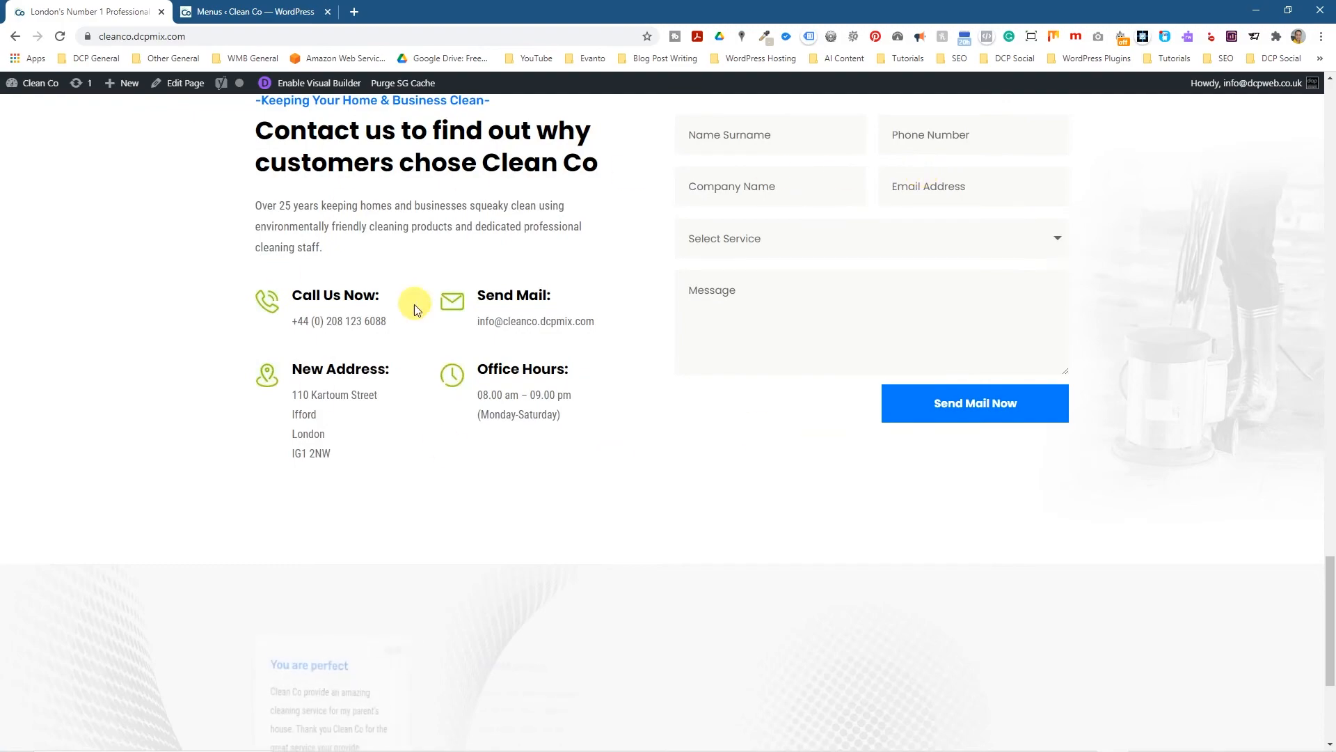
pyautogui.scroll(3, 155, 352)
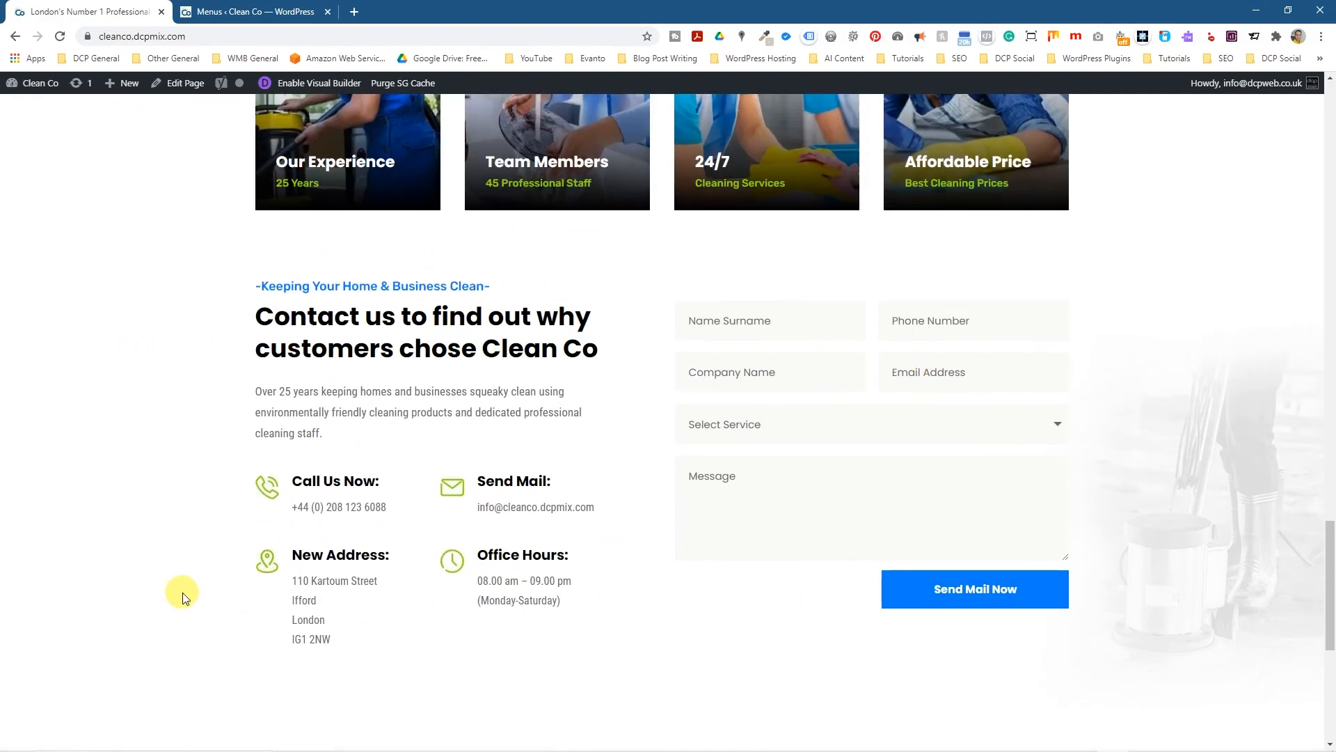
pyautogui.scroll(15, 136, 404)
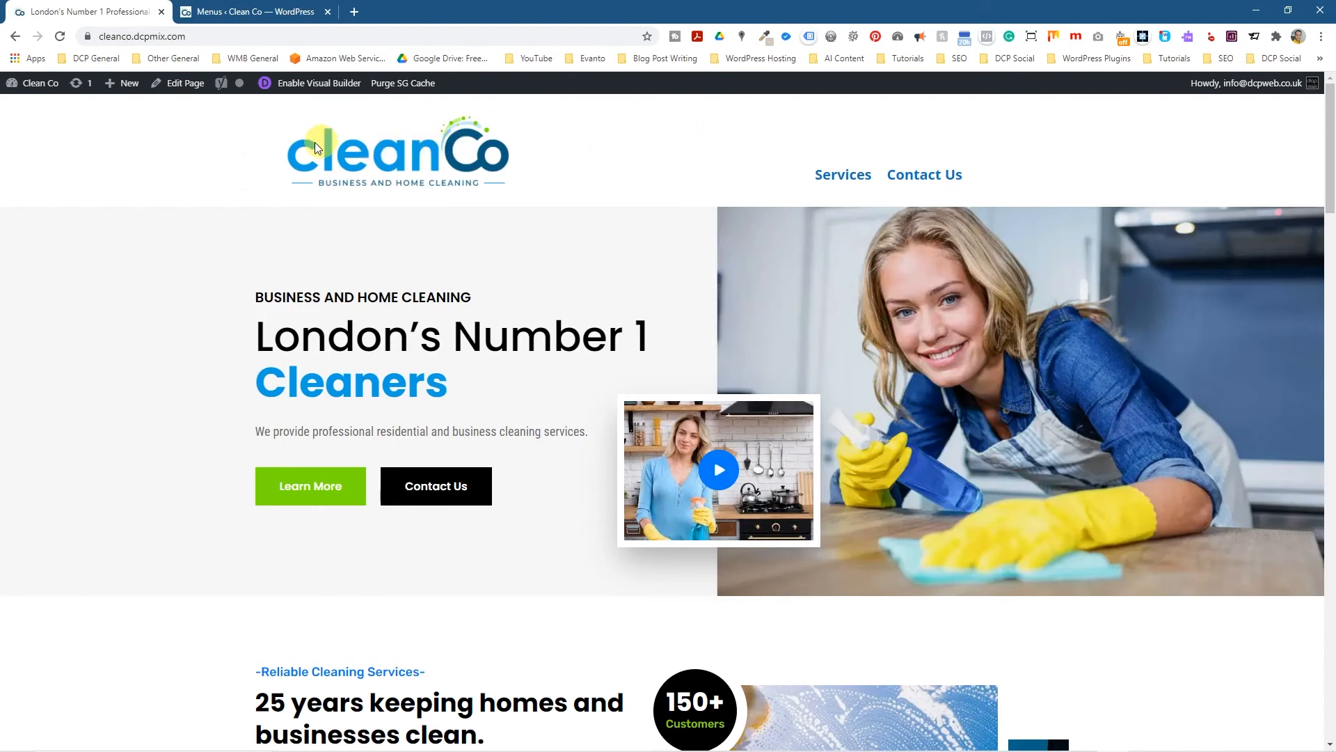
pyautogui.scroll(-4, 267, 265)
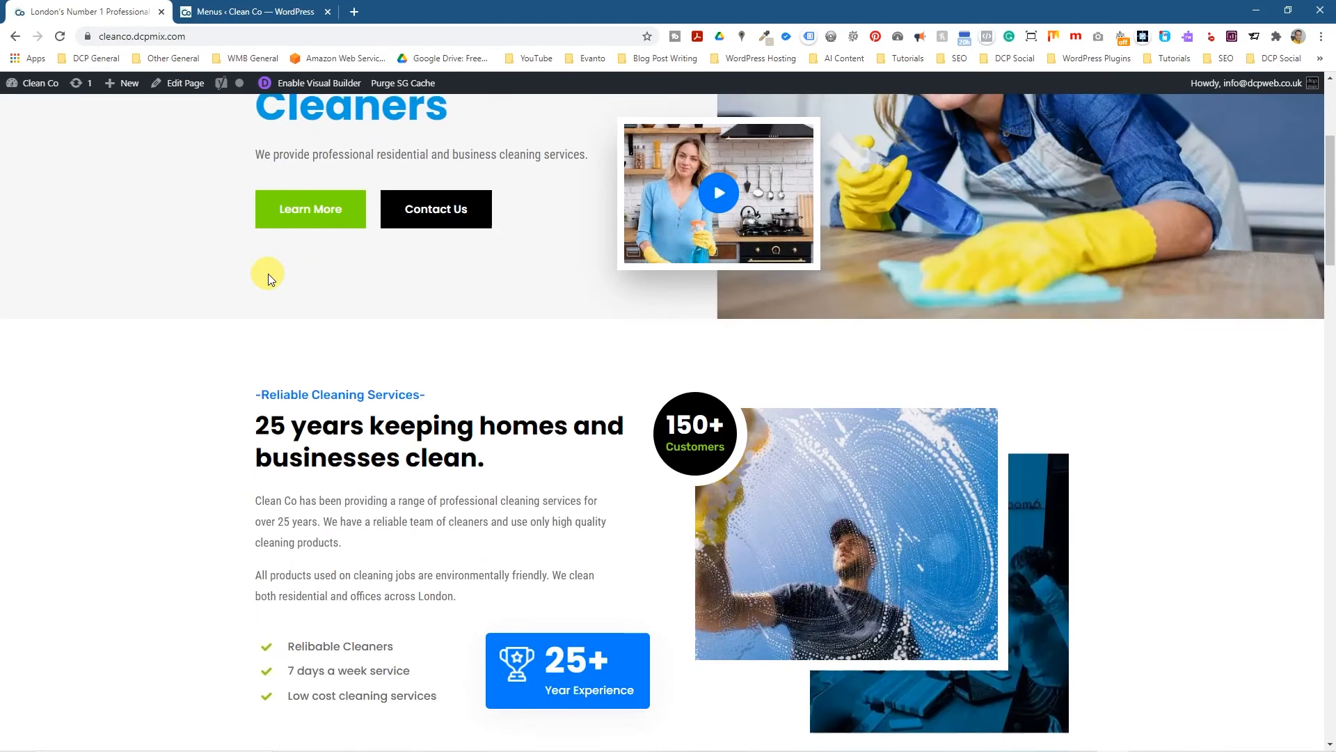
pyautogui.scroll(4, 268, 274)
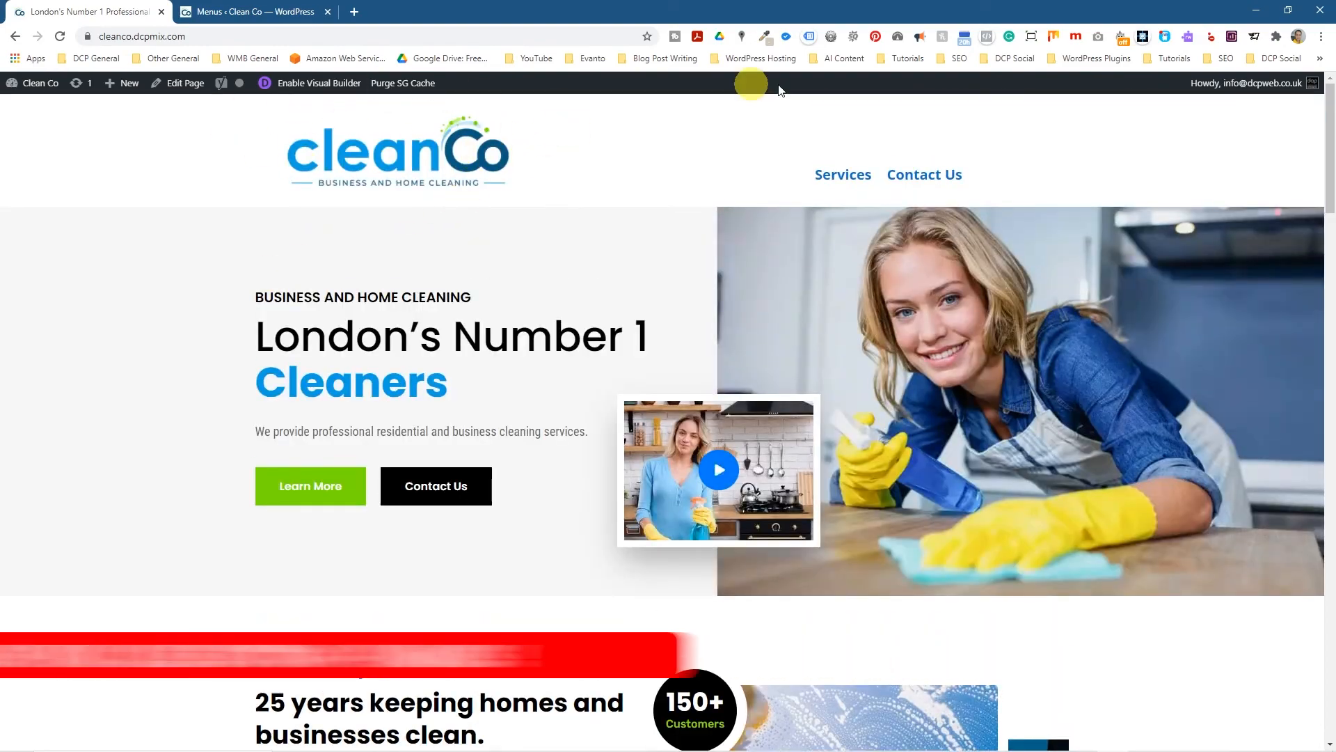
pyautogui.scroll(-10, 161, 412)
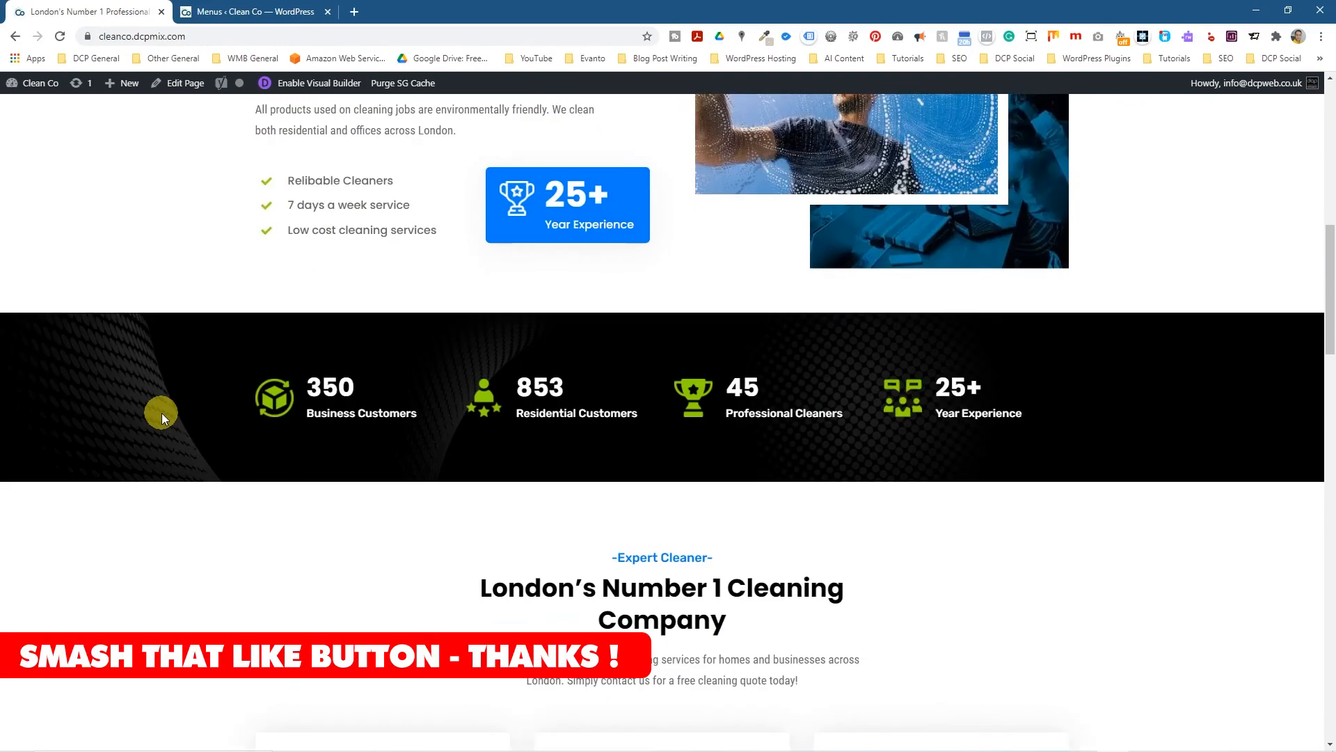
pyautogui.scroll(10, 162, 412)
pyautogui.scroll(-13, 162, 413)
pyautogui.scroll(13, 163, 414)
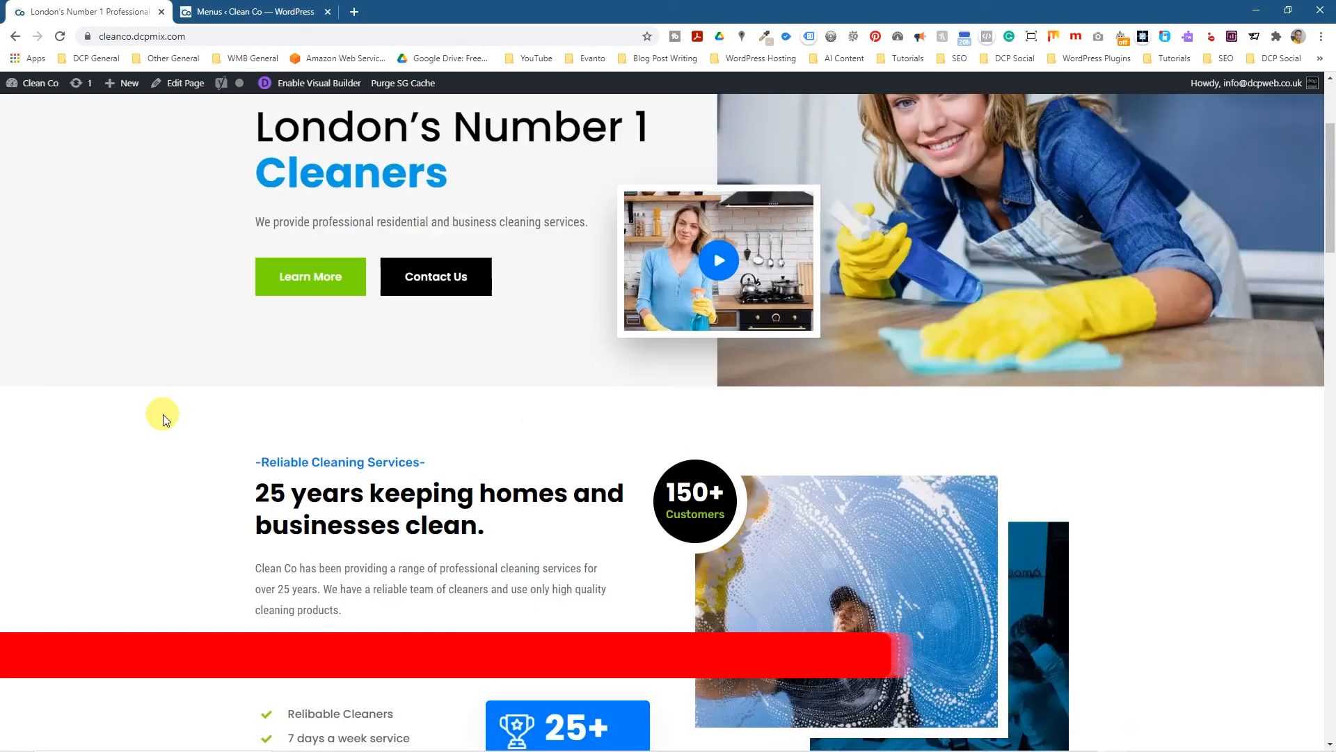
# Step: Recheck the jumps from the Services and Contact Us header links, return to the page top and minimize the browser window
pyautogui.click(834, 180)
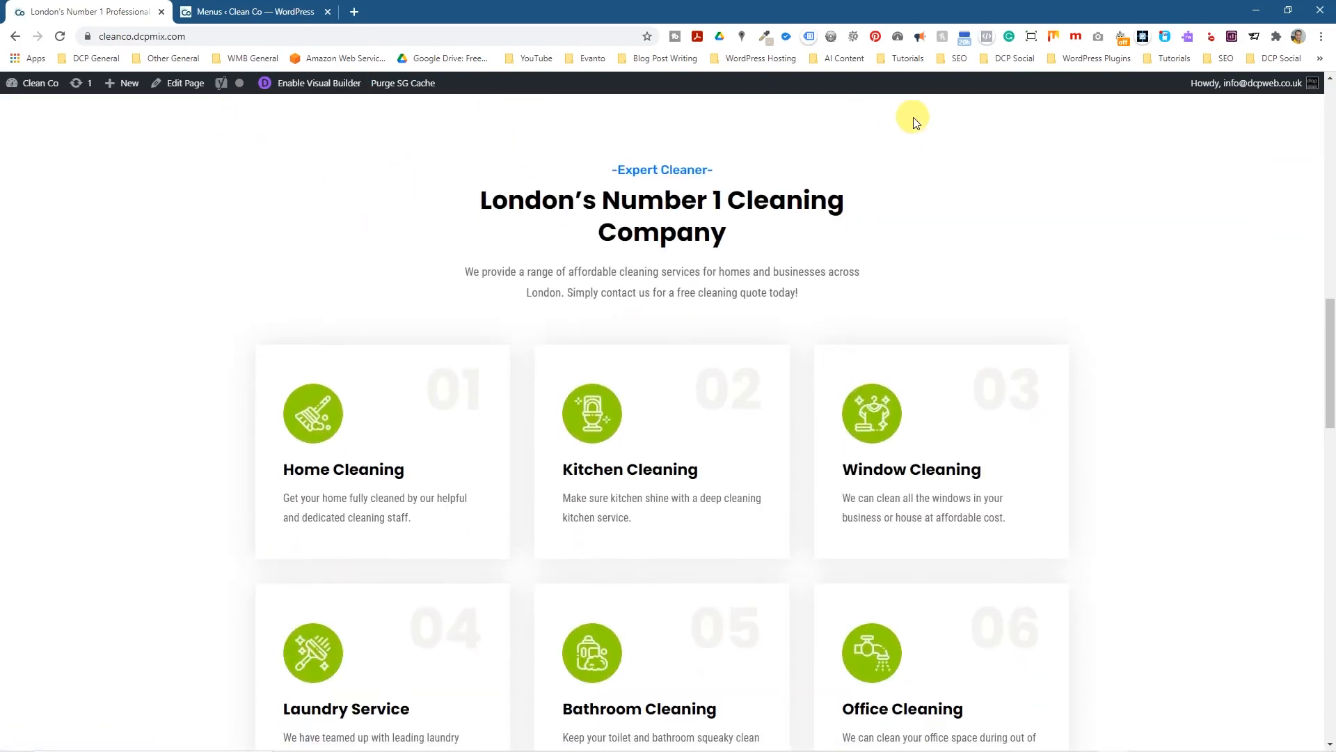
pyautogui.scroll(1, 136, 418)
pyautogui.scroll(10, 136, 417)
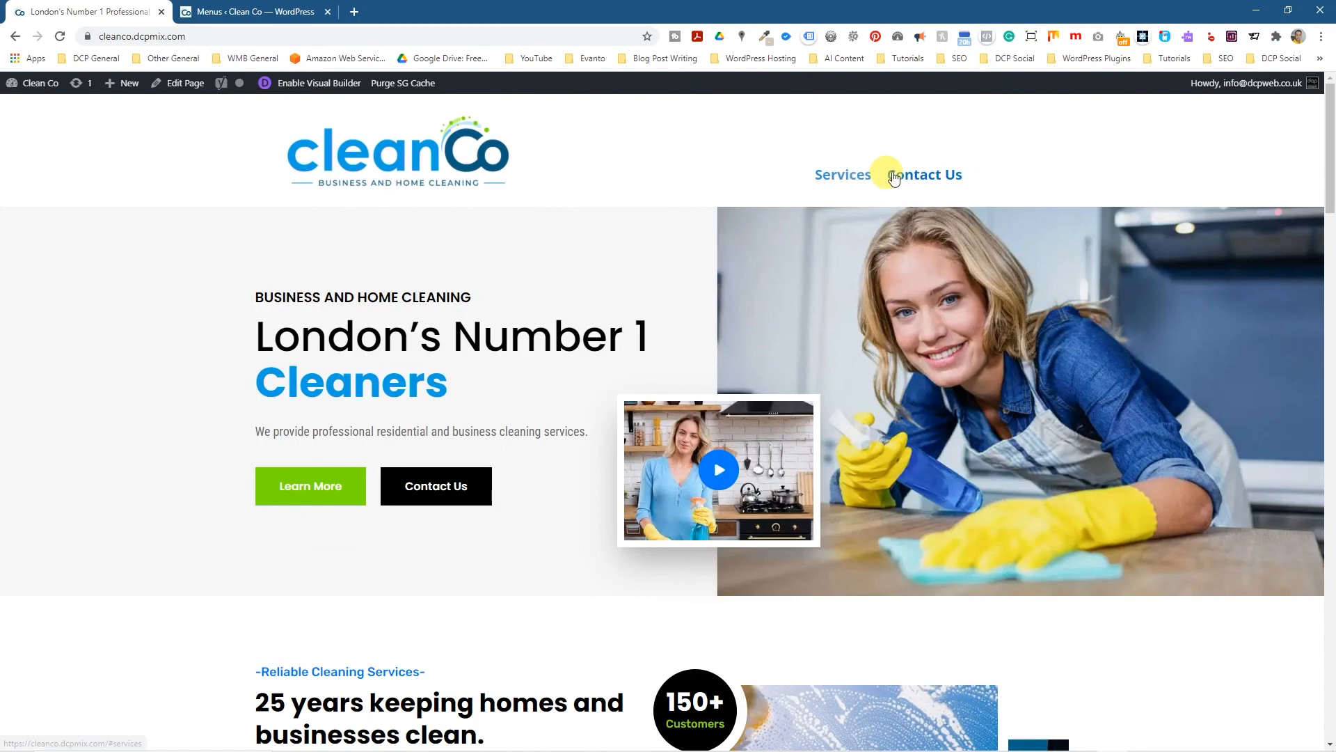
pyautogui.click(946, 175)
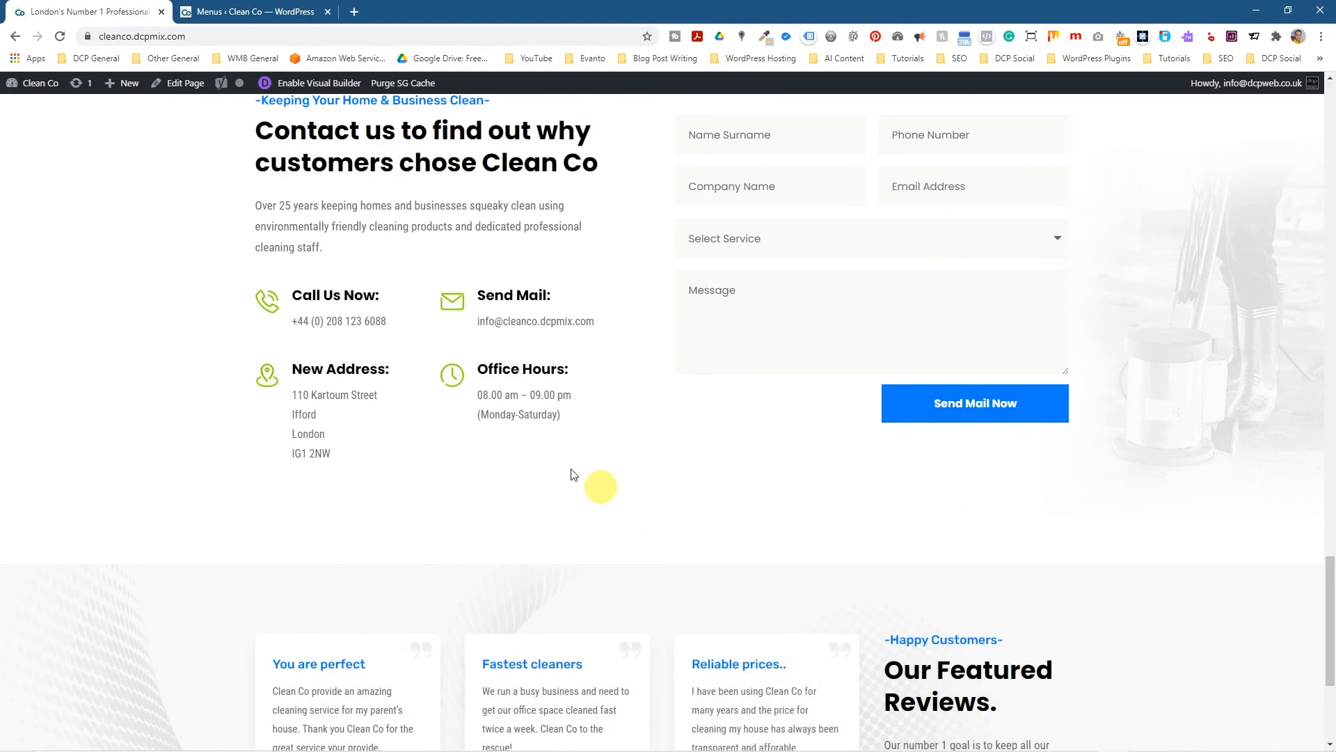
pyautogui.scroll(15, 632, 522)
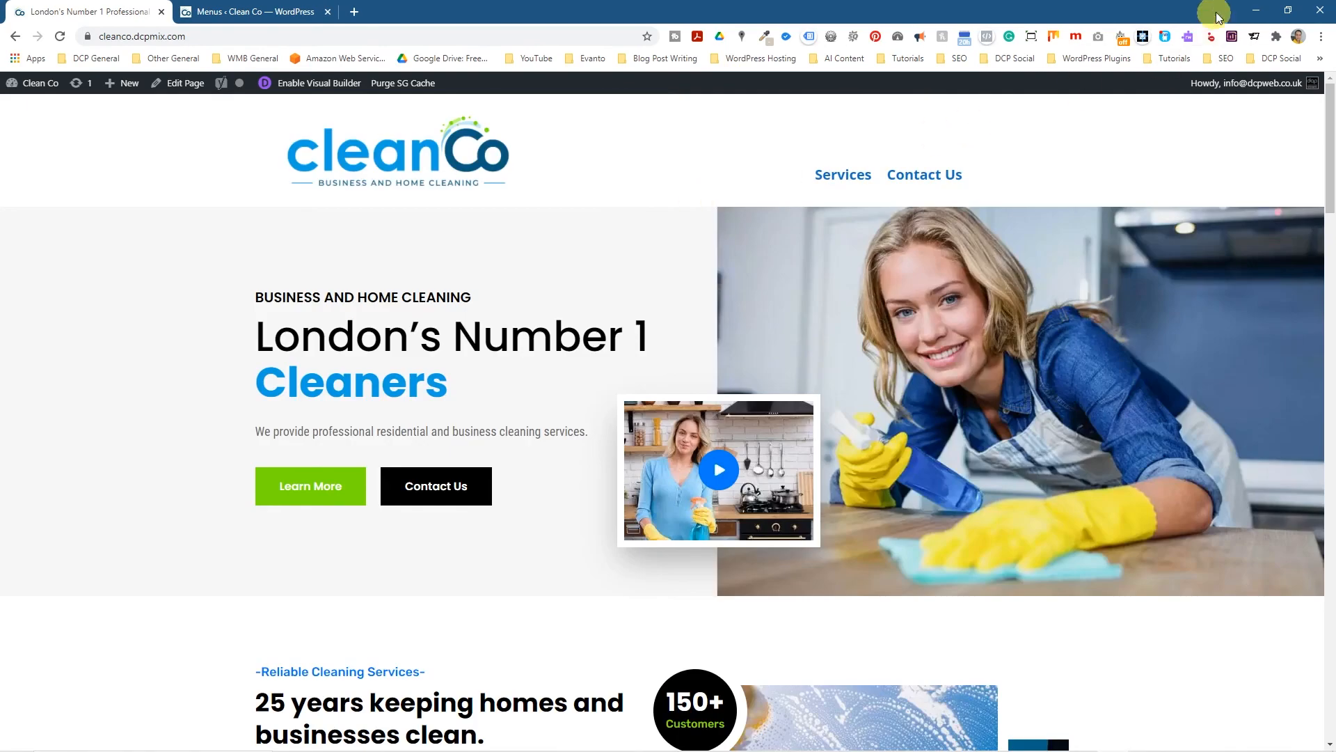
pyautogui.click(1261, 14)
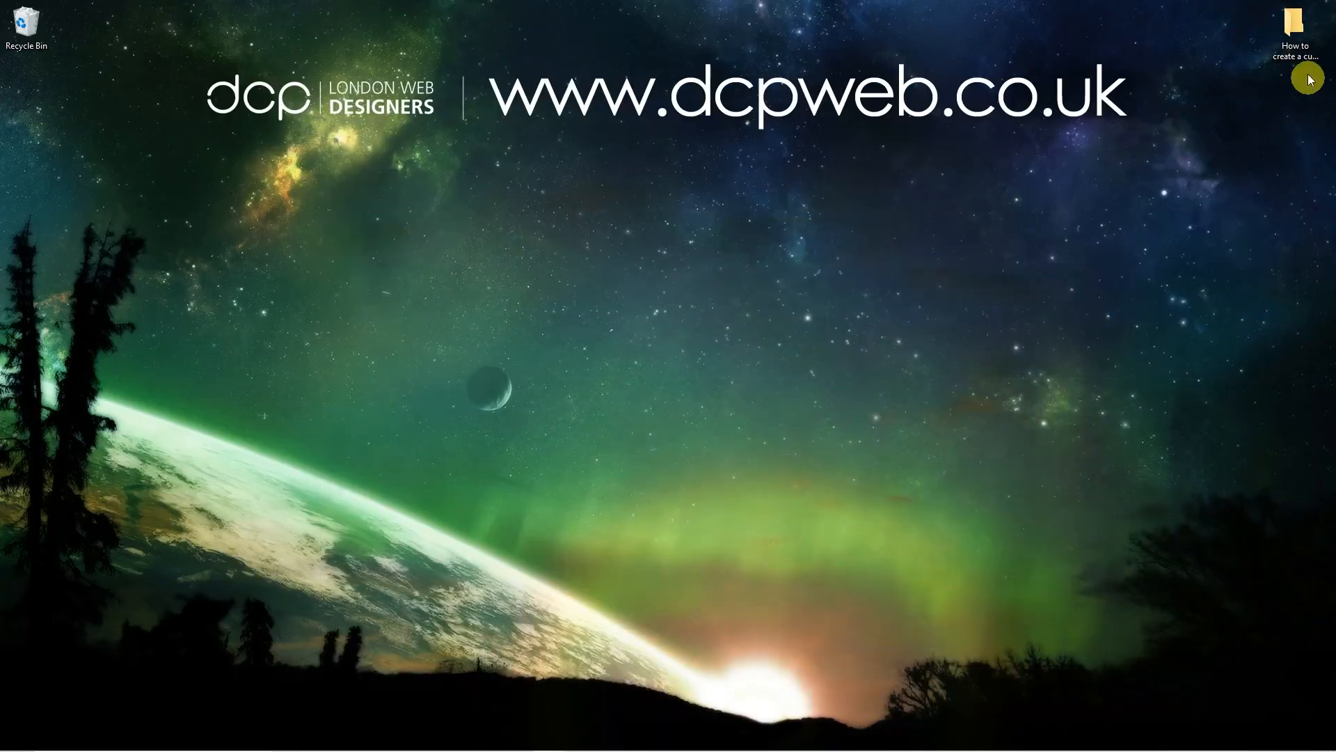